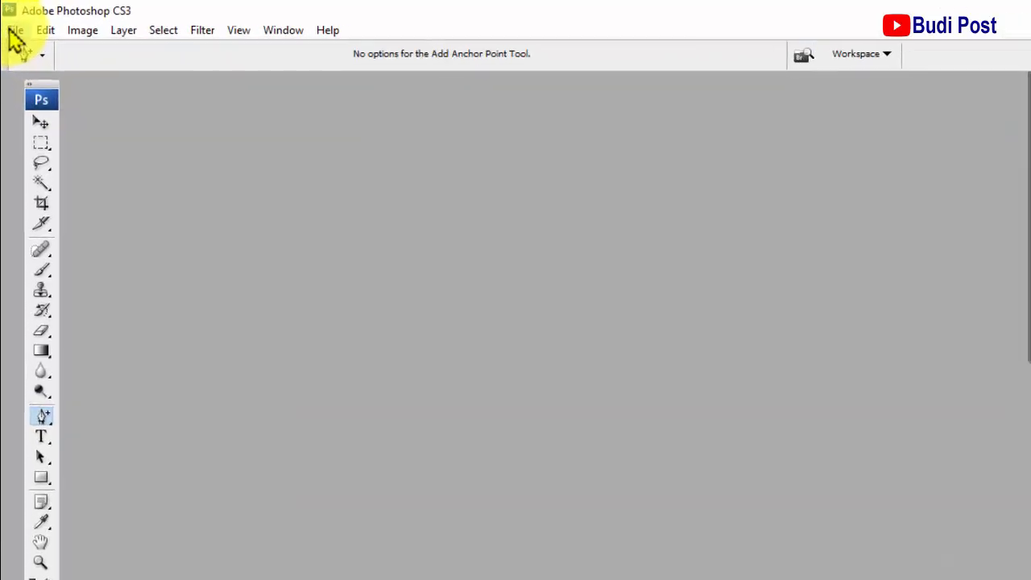
Create a blank 1280 x 720 pixel RGB document at 150 pixels/inch with a white background, and reposition its window in the workspace
{"action": "left_click", "coordinate": [13, 32]}
{"action": "left_click", "coordinate": [33, 48]}
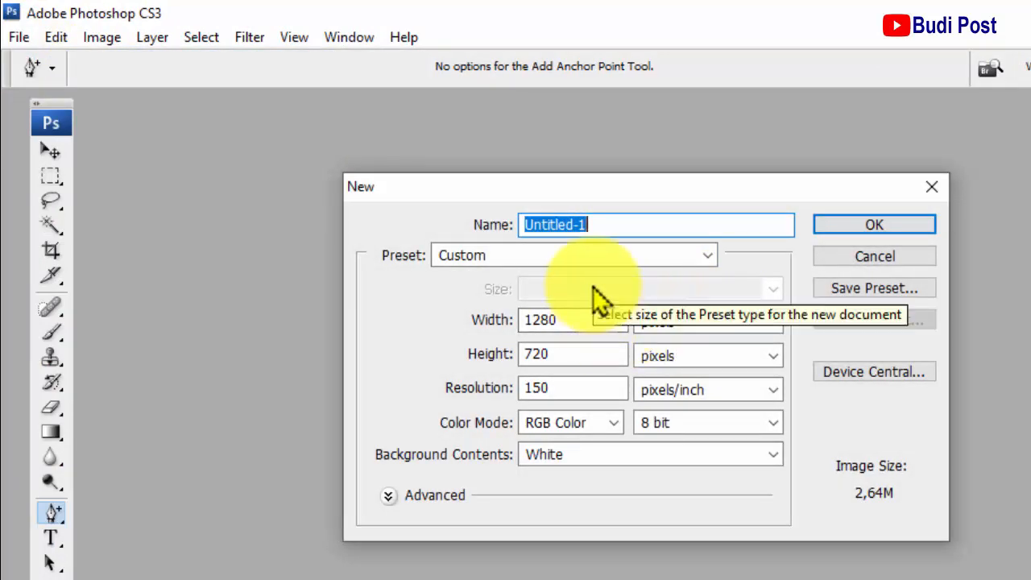
{"action": "left_click", "coordinate": [592, 321]}
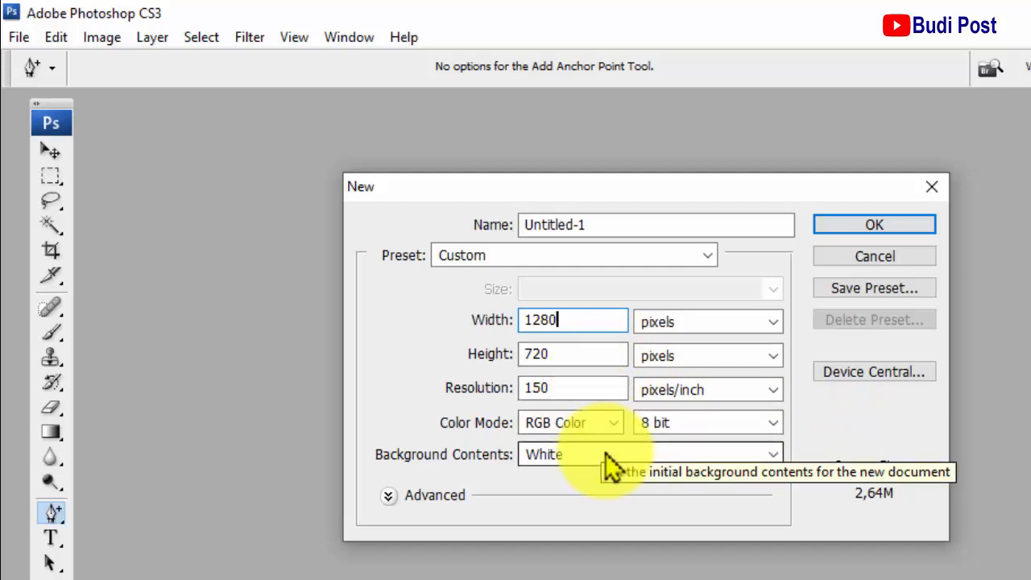
{"action": "left_click", "coordinate": [832, 232]}
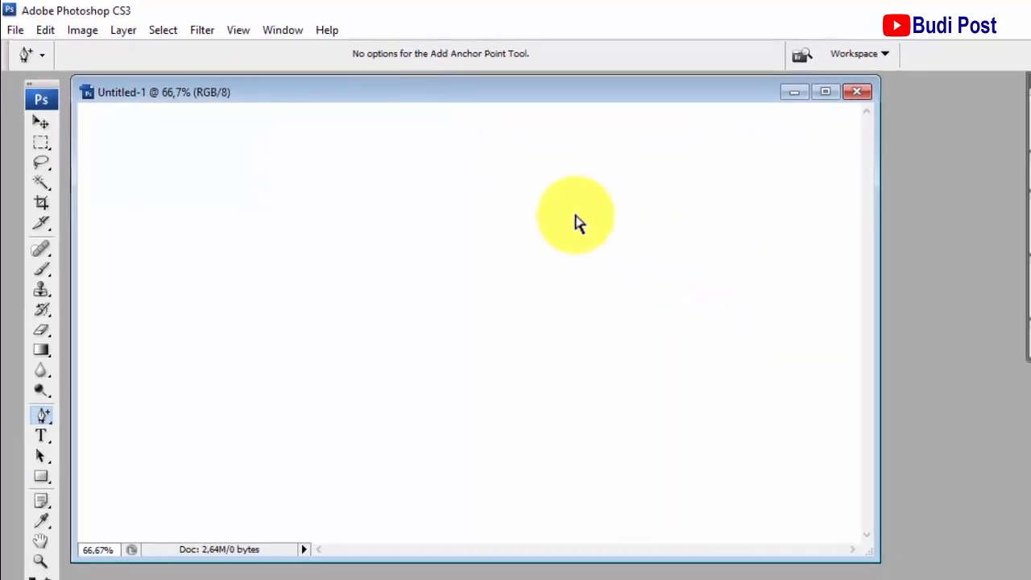
{"action": "left_click_drag", "start_coordinate": [378, 90], "coordinate": [427, 117]}
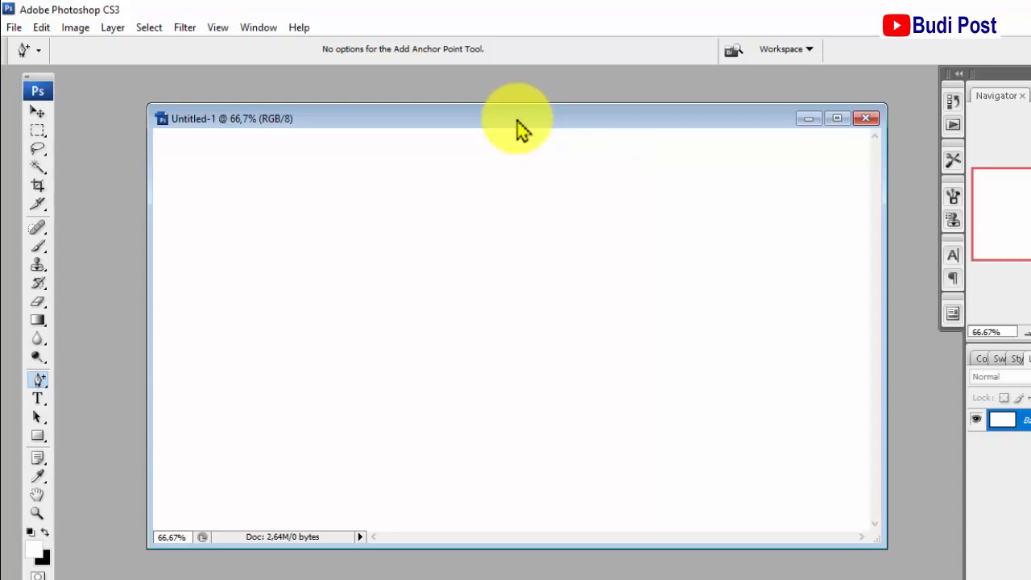
{"action": "left_click_drag", "start_coordinate": [515, 129], "coordinate": [505, 110]}
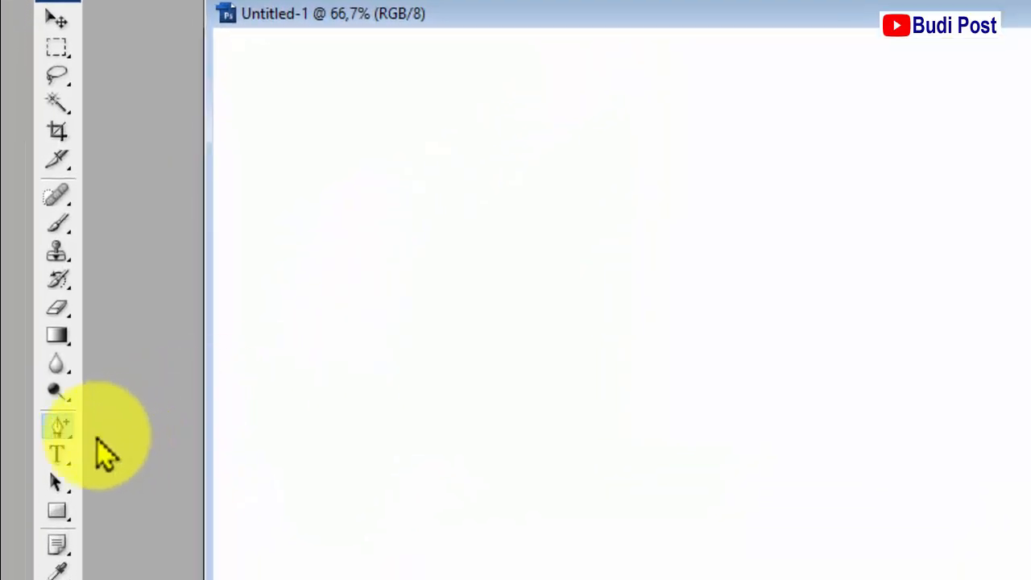
Draw a three-point Pen tool shape in the canvas's lower-left corner, curving its diagonal edge inward toward the corner
{"action": "left_click", "coordinate": [53, 430]}
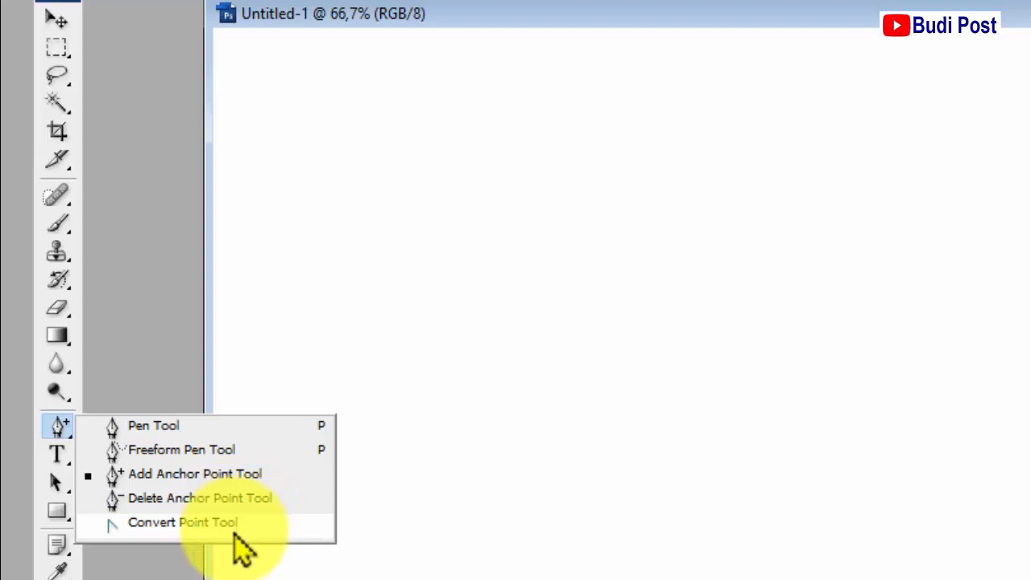
{"action": "left_click", "coordinate": [155, 427]}
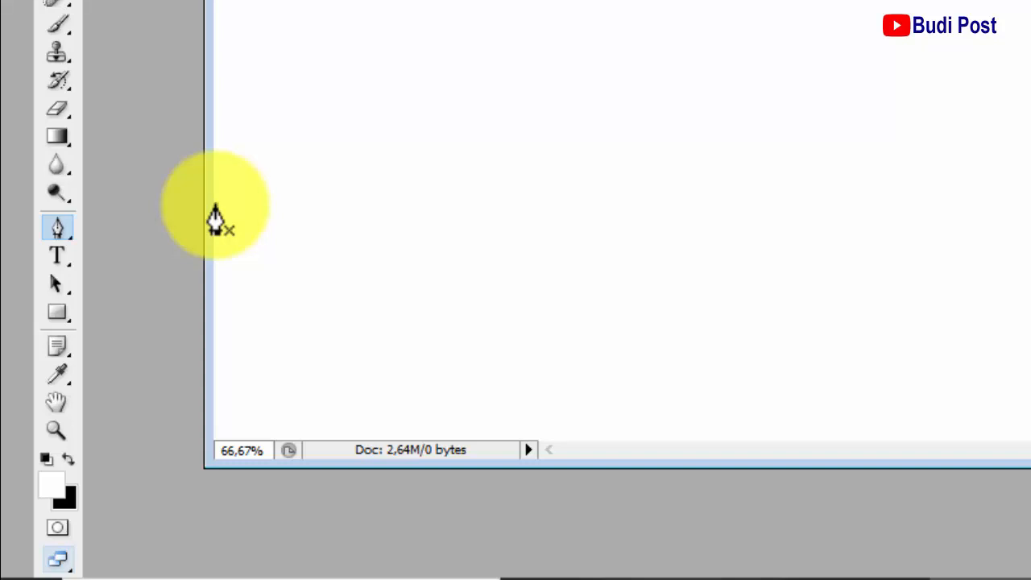
{"action": "left_click", "coordinate": [216, 205]}
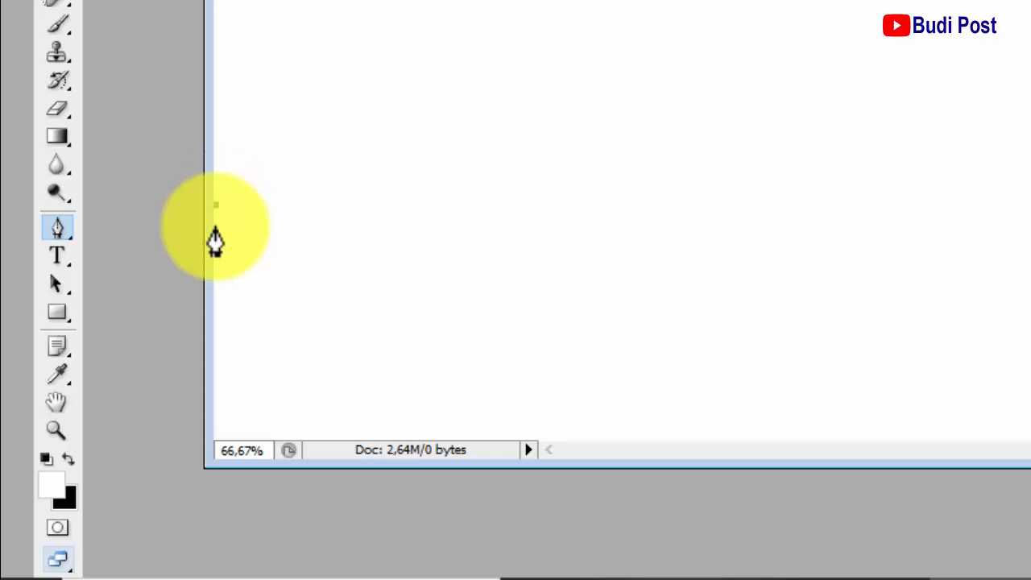
{"action": "left_click", "coordinate": [214, 441]}
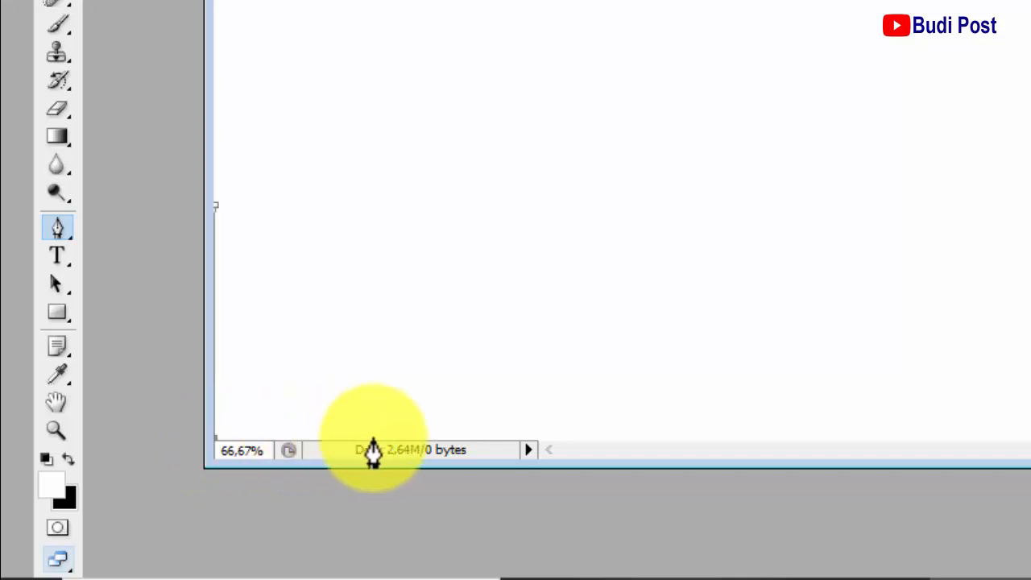
{"action": "left_click", "coordinate": [566, 439]}
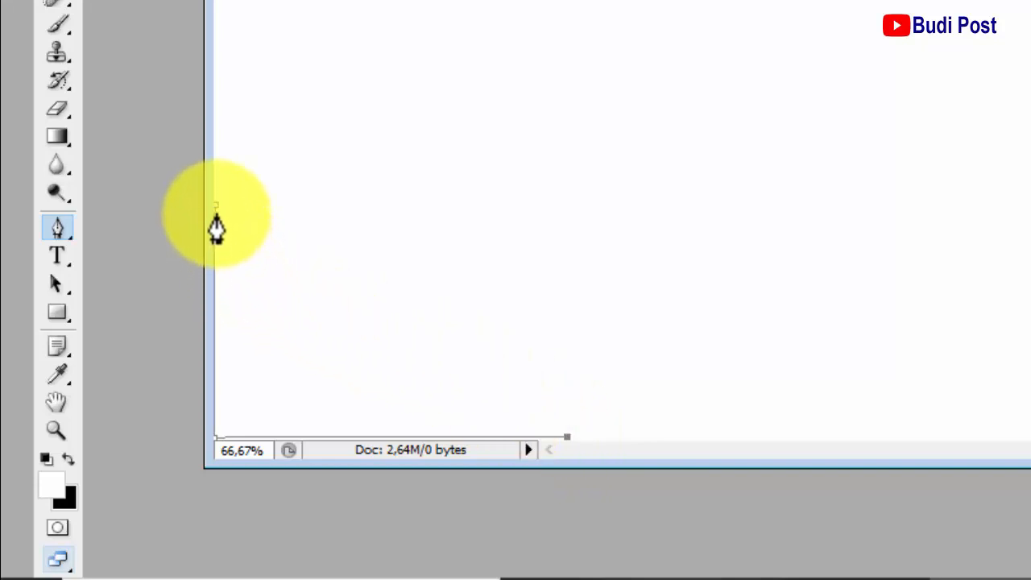
{"action": "left_click", "coordinate": [215, 208]}
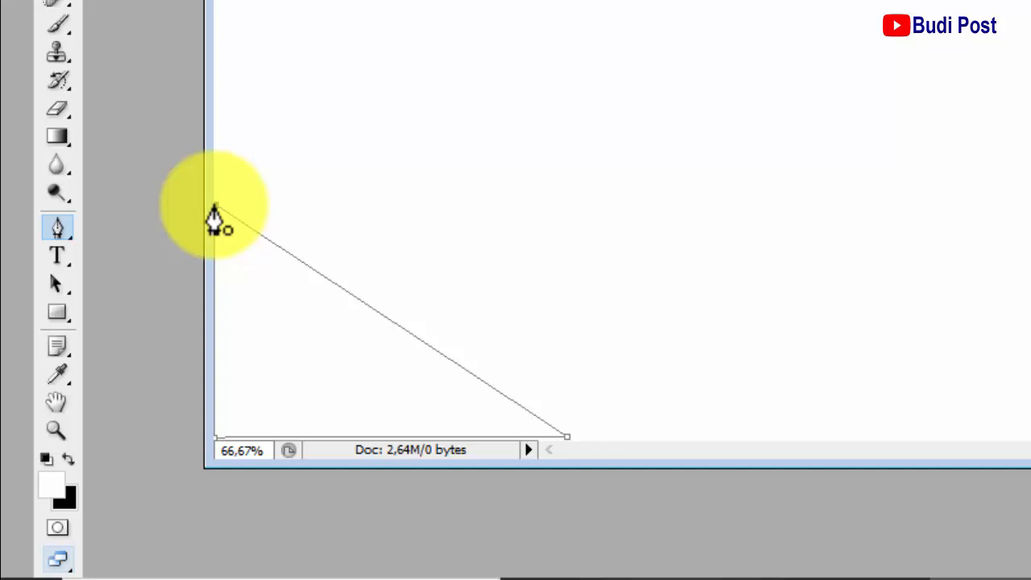
{"action": "left_click_drag", "start_coordinate": [214, 208], "coordinate": [113, 0]}
{"action": "key", "text": "Return"}
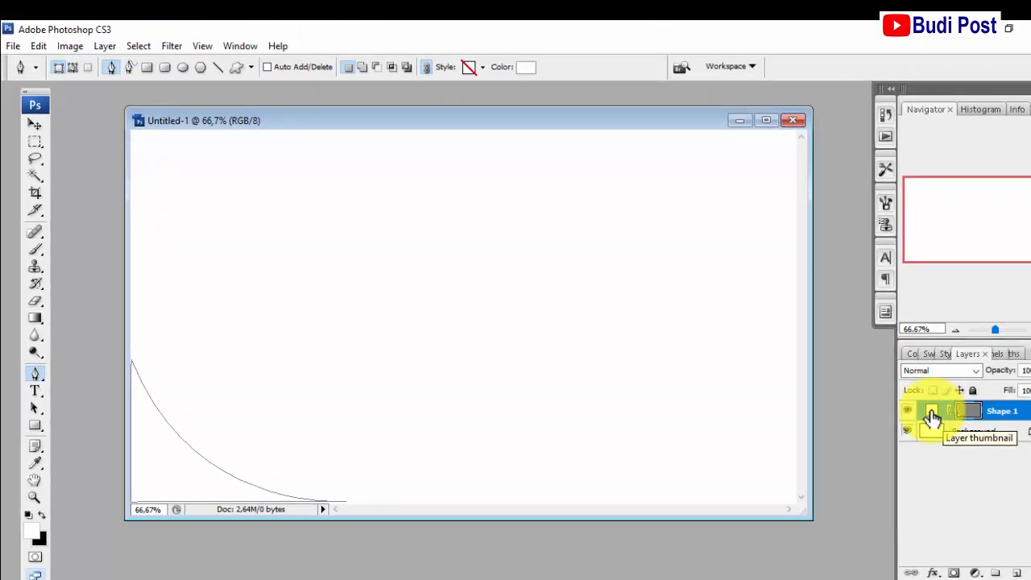
Fill the lower-left corner shape with blue 003dc2 and hide its path outline
{"action": "double_click", "coordinate": [932, 415]}
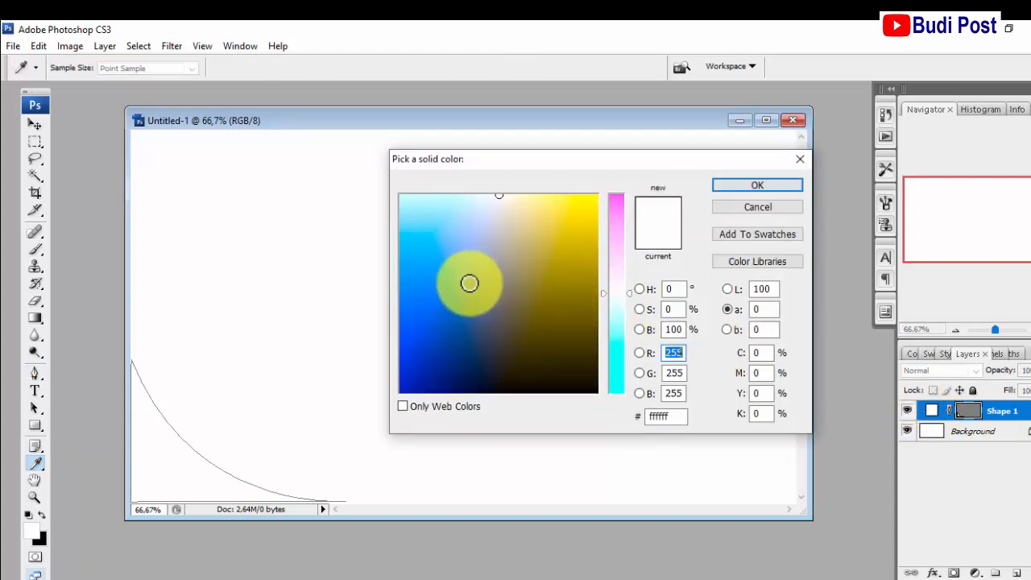
{"action": "left_click", "coordinate": [429, 349]}
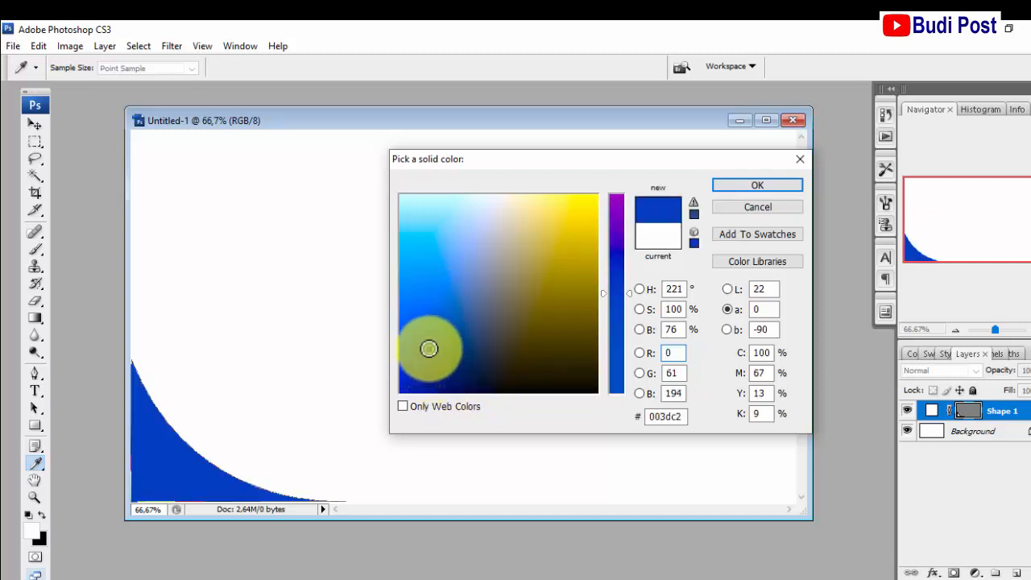
{"action": "left_click", "coordinate": [767, 188]}
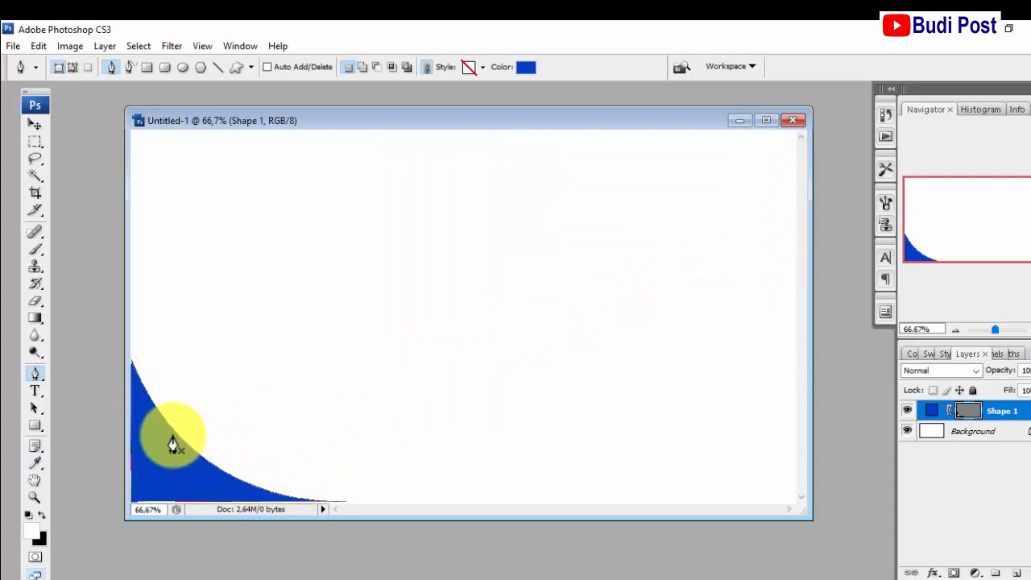
{"action": "left_click", "coordinate": [968, 413]}
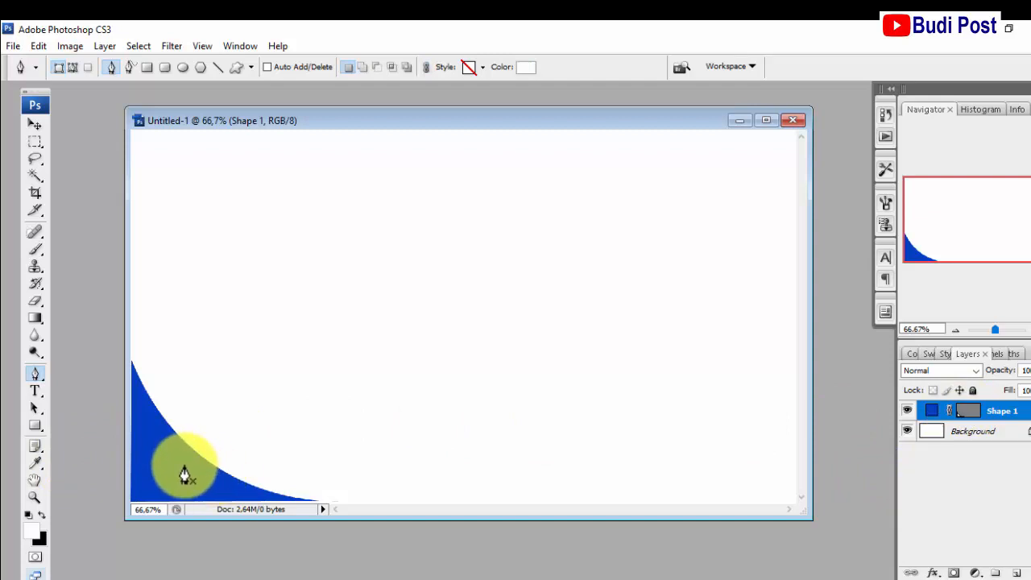
Shift the blue shape slightly with Free Transform to adjust its fit in the lower-left corner of the canvas
{"action": "left_click", "coordinate": [34, 127]}
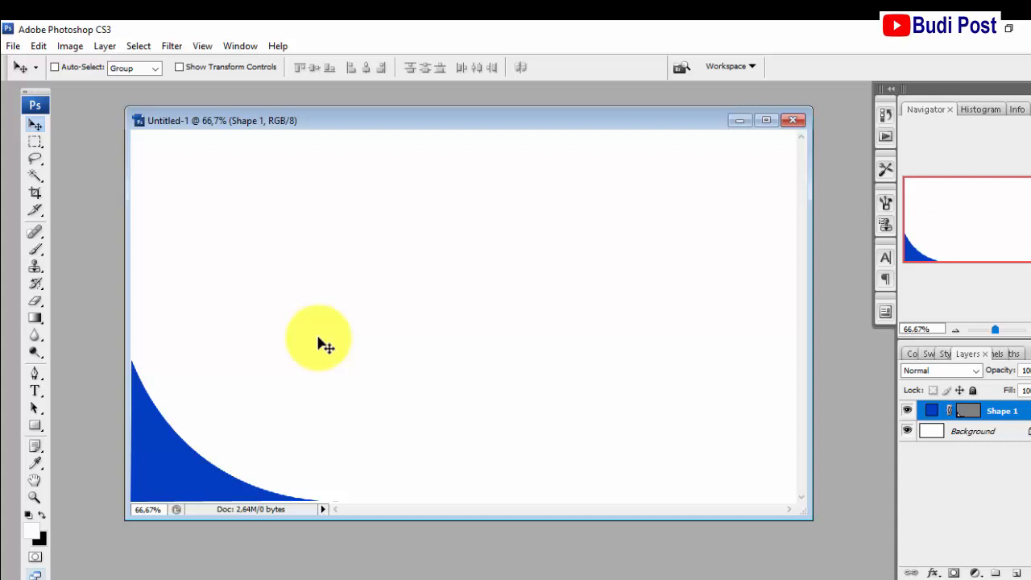
{"action": "key", "text": "ctrl+t"}
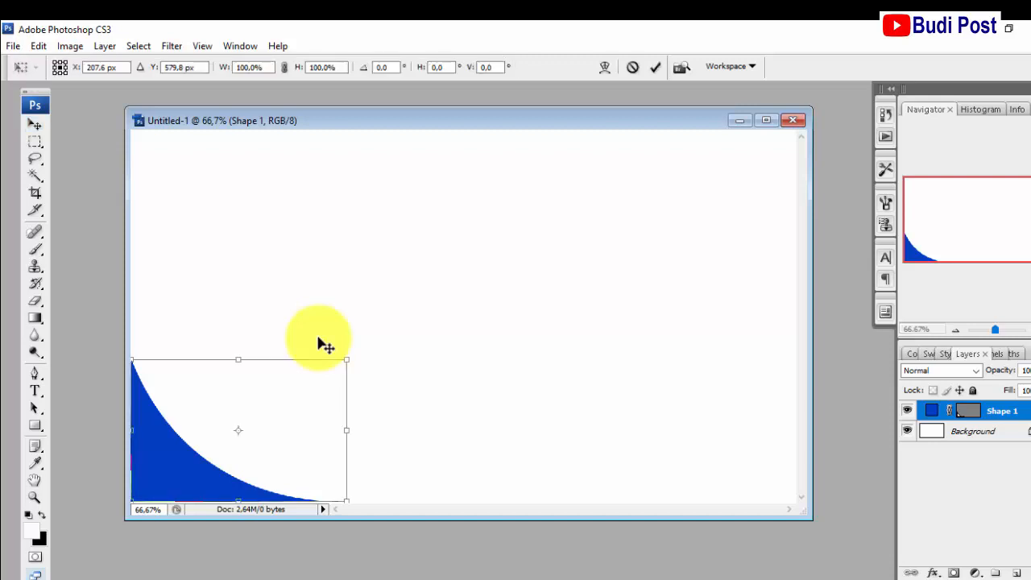
{"action": "mouse_move", "coordinate": [297, 393]}
{"action": "left_mouse_down"}
{"action": "mouse_move", "coordinate": [372, 347]}
{"action": "mouse_move", "coordinate": [338, 353]}
{"action": "mouse_move", "coordinate": [298, 391]}
{"action": "left_mouse_up"}
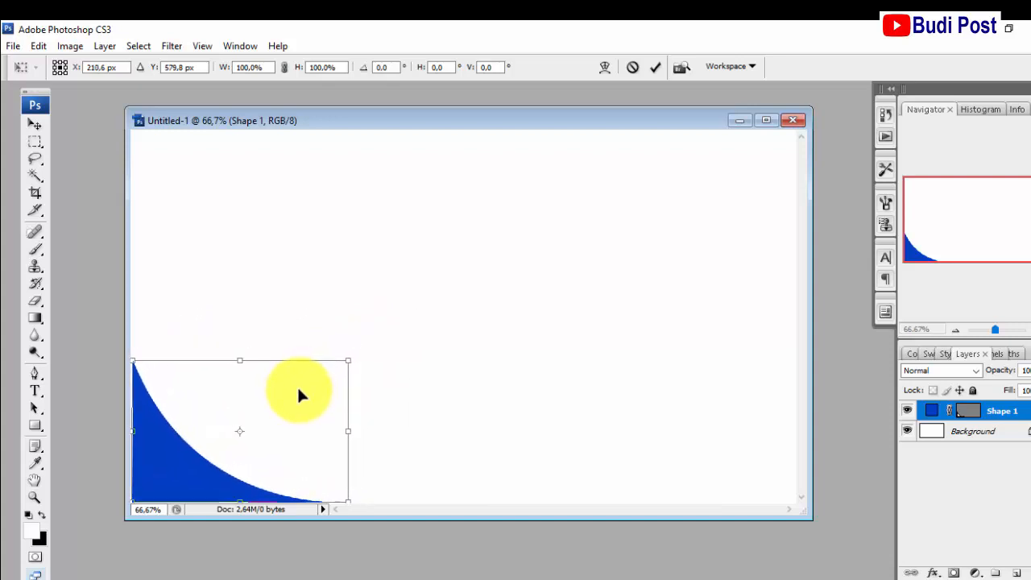
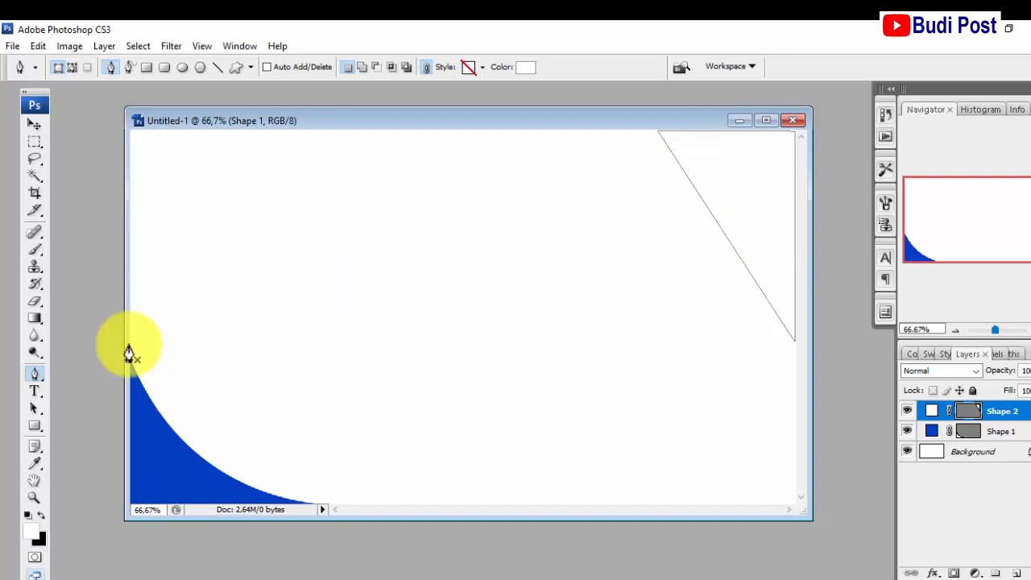
Add an anchor point midway along the upper-right triangle's diagonal edge and pull it toward the corner to curve the edge
{"action": "left_click", "coordinate": [35, 374]}
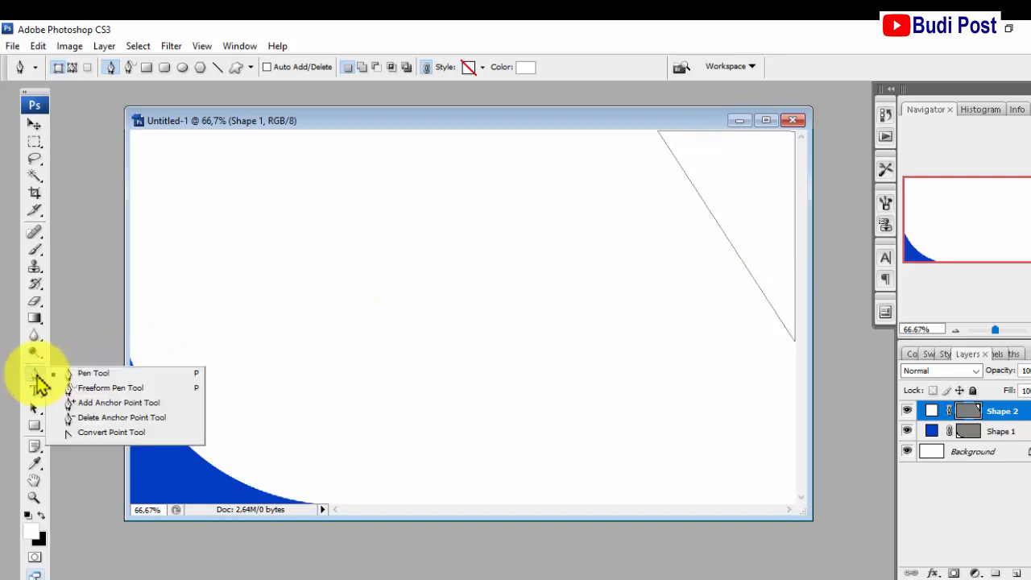
{"action": "left_click", "coordinate": [112, 404]}
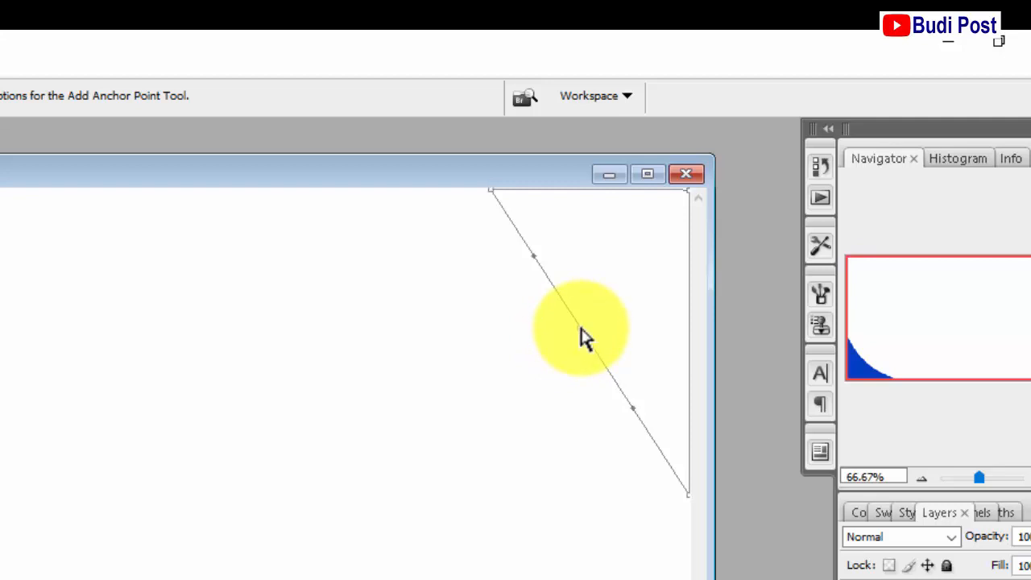
{"action": "left_click", "coordinate": [580, 328]}
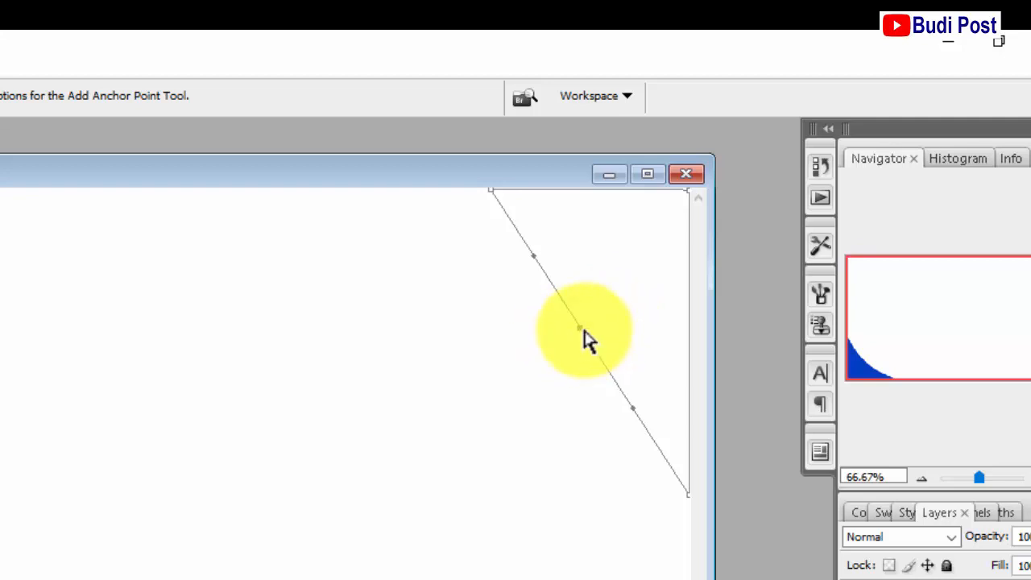
{"action": "left_click_drag", "start_coordinate": [581, 330], "coordinate": [635, 296]}
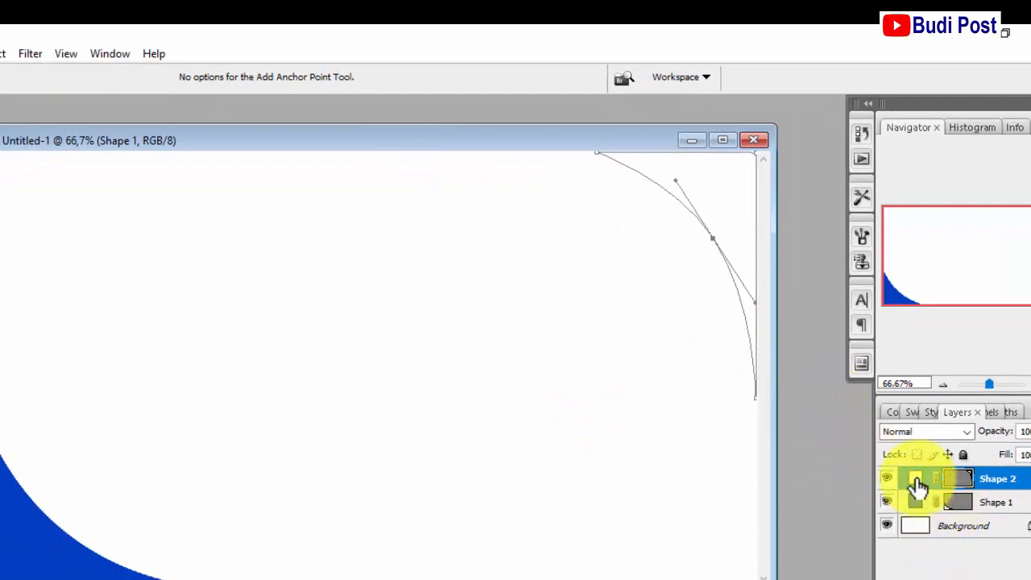
Fill the upper-right corner shape with green 00ab00 and hide its path outline
{"action": "double_click", "coordinate": [917, 484]}
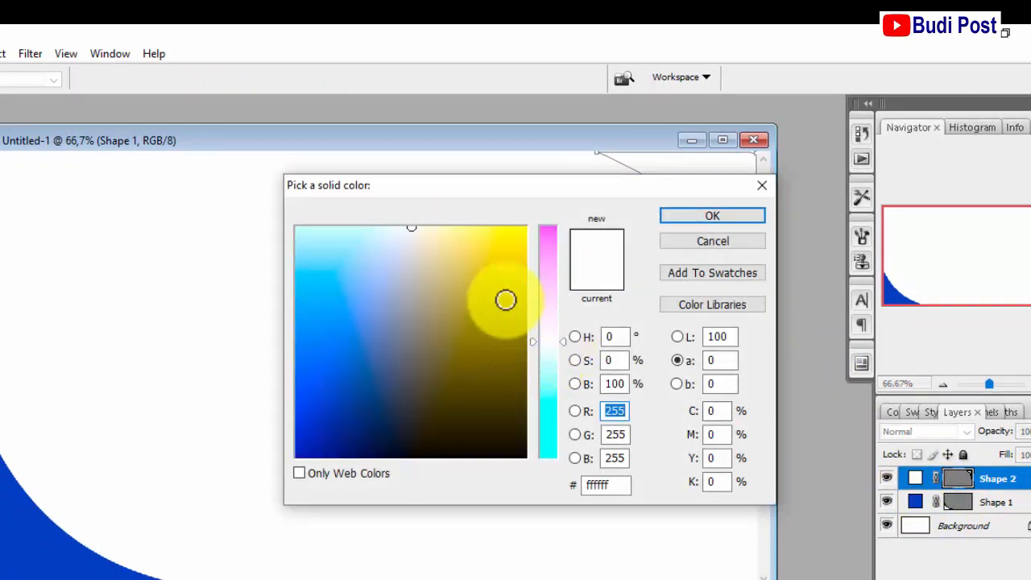
{"action": "left_click", "coordinate": [548, 412]}
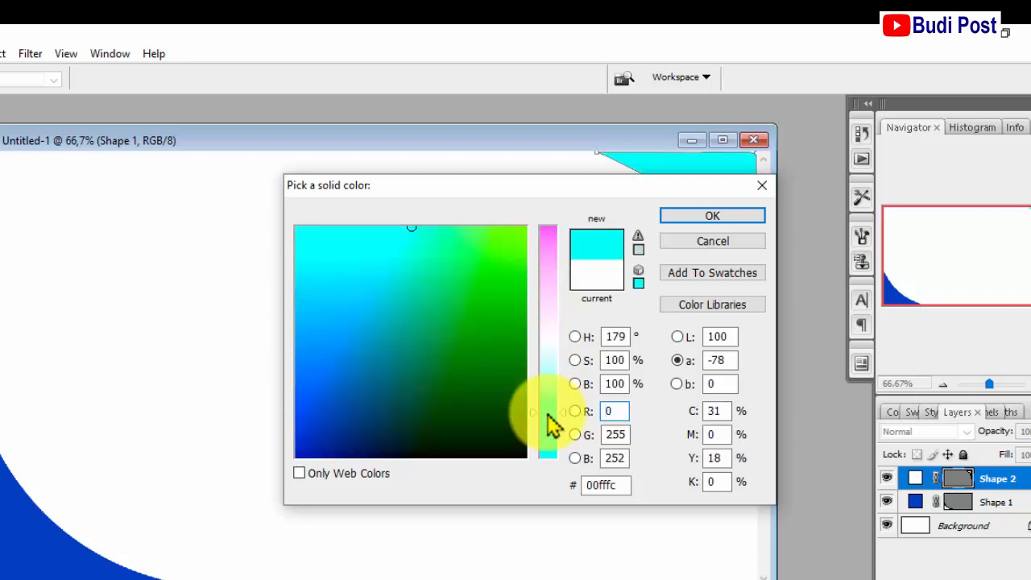
{"action": "left_click", "coordinate": [506, 319]}
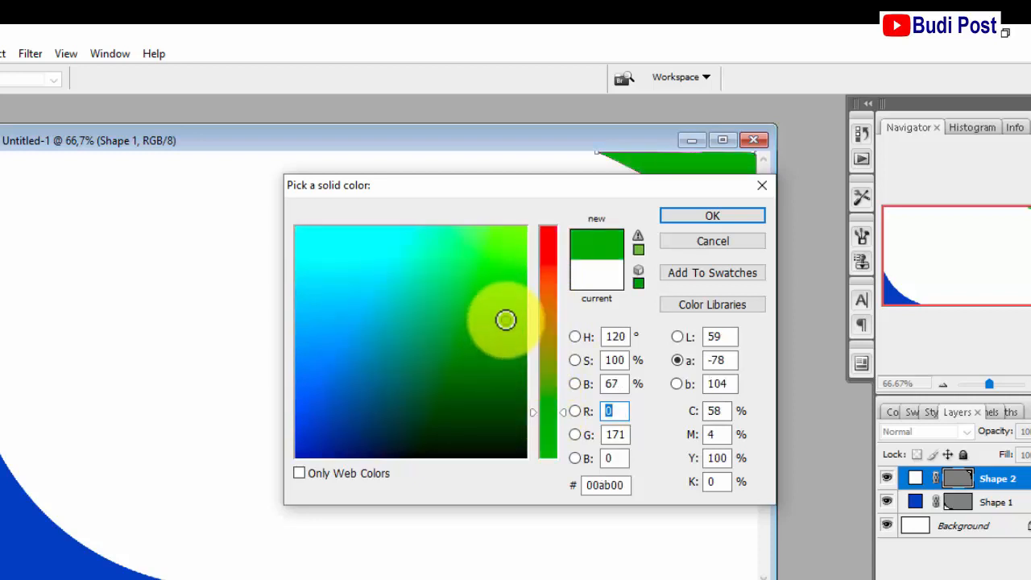
{"action": "left_click", "coordinate": [694, 216]}
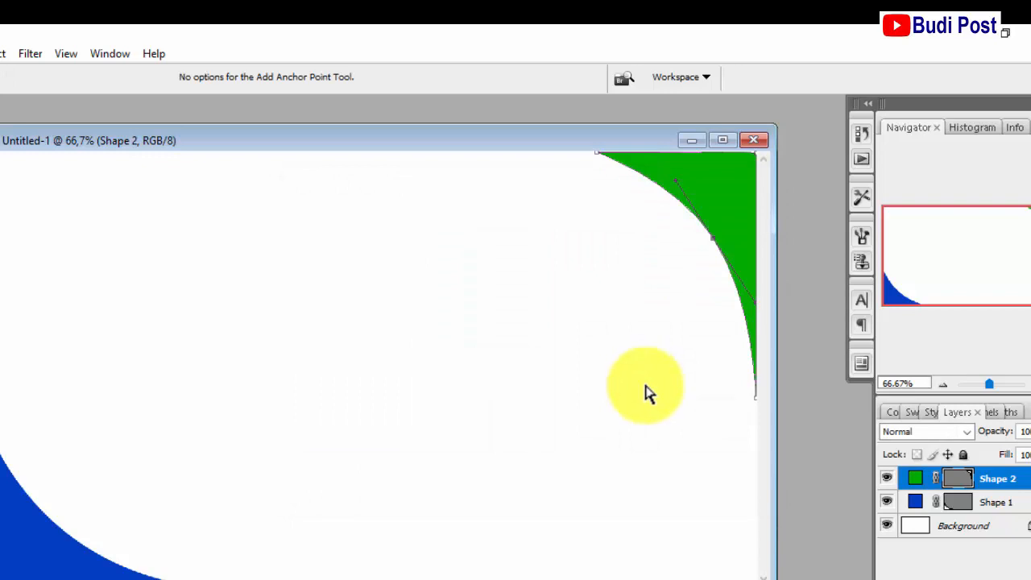
{"action": "left_click", "coordinate": [959, 483]}
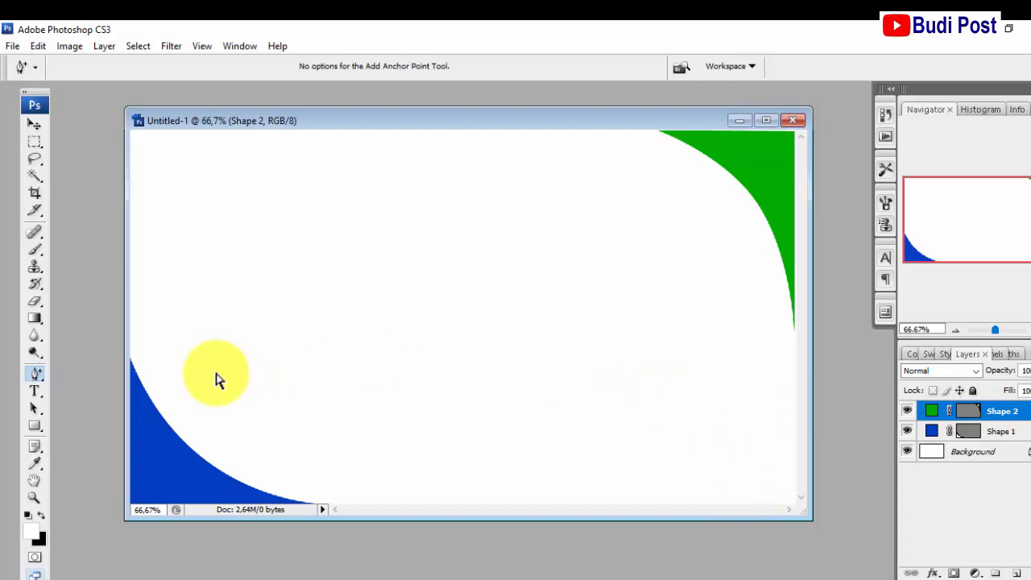
Draw a closed triangular shape with the Pen tool in the canvas's lower-right corner
{"action": "right_click", "coordinate": [33, 376]}
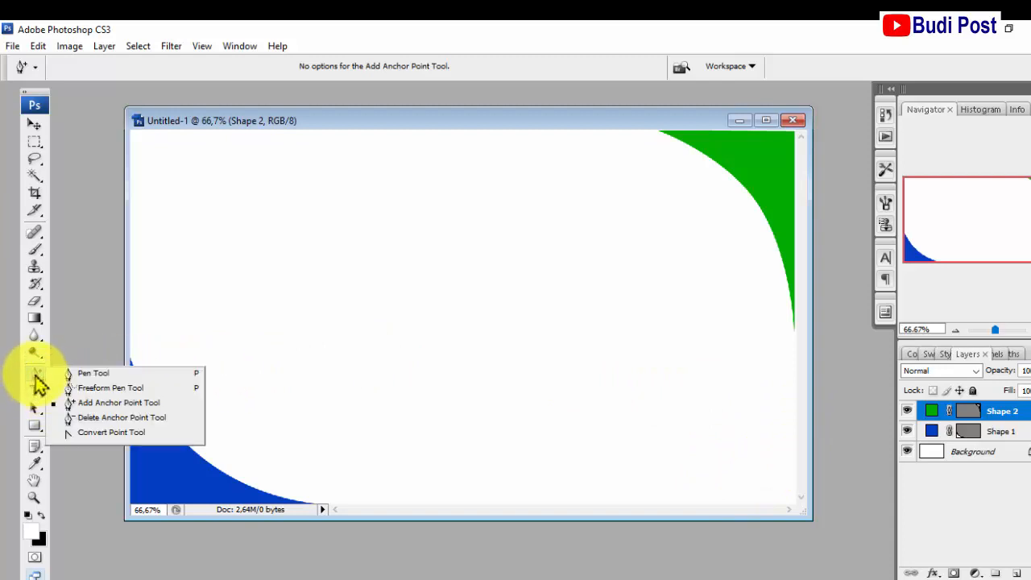
{"action": "left_click", "coordinate": [118, 373]}
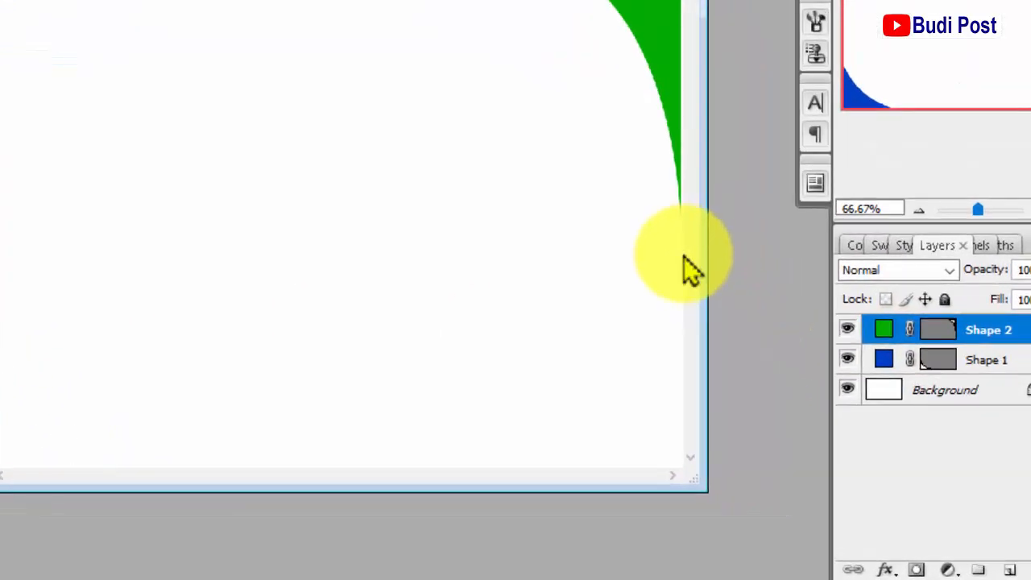
{"action": "left_click", "coordinate": [680, 255]}
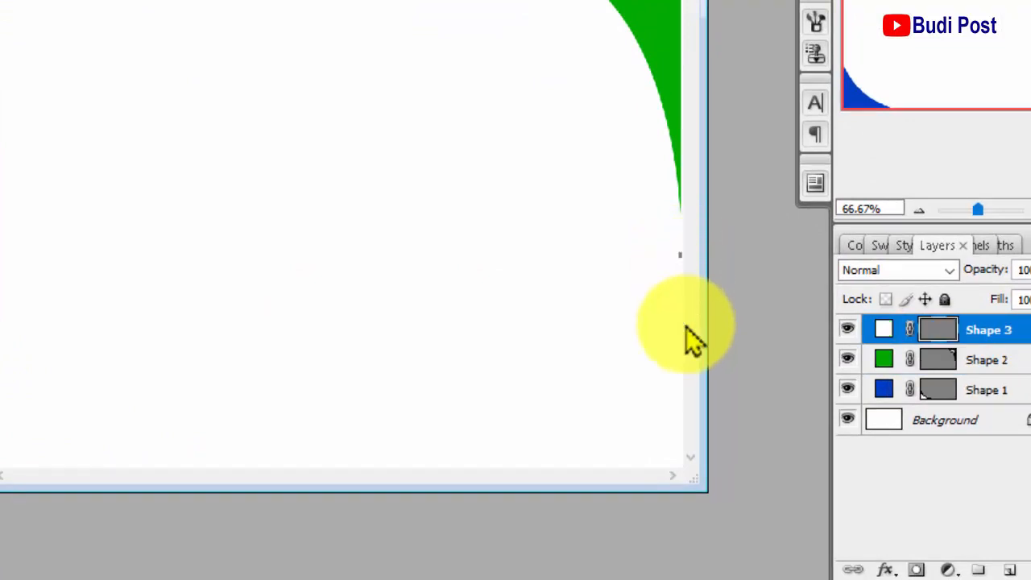
{"action": "left_click", "coordinate": [681, 468]}
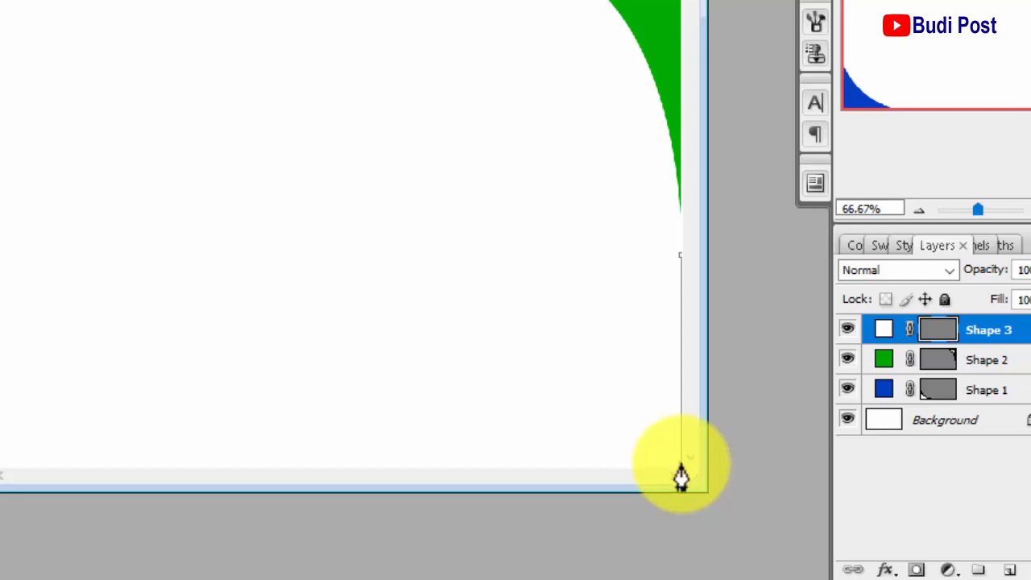
{"action": "left_click", "coordinate": [474, 465]}
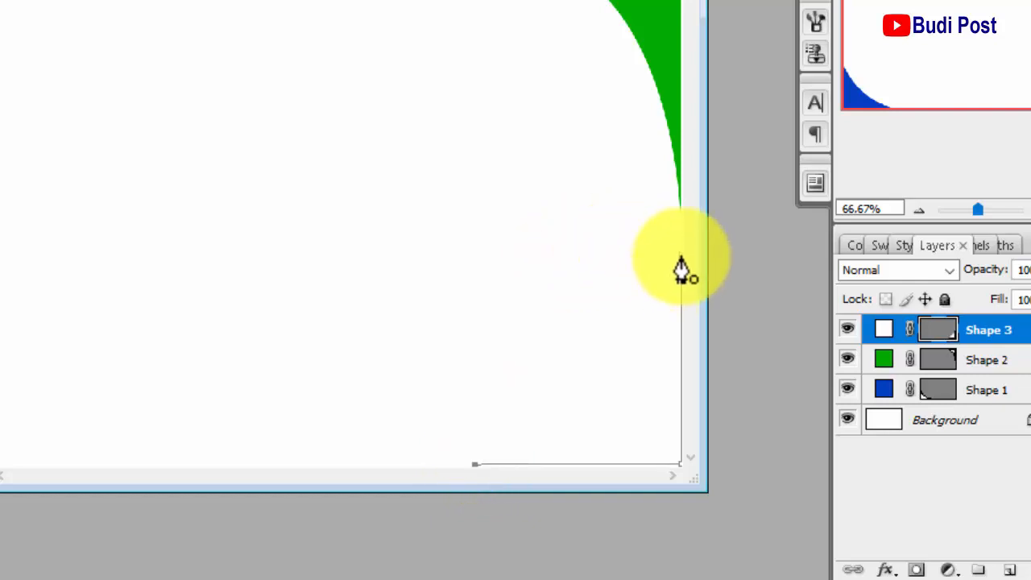
{"action": "left_click", "coordinate": [681, 263]}
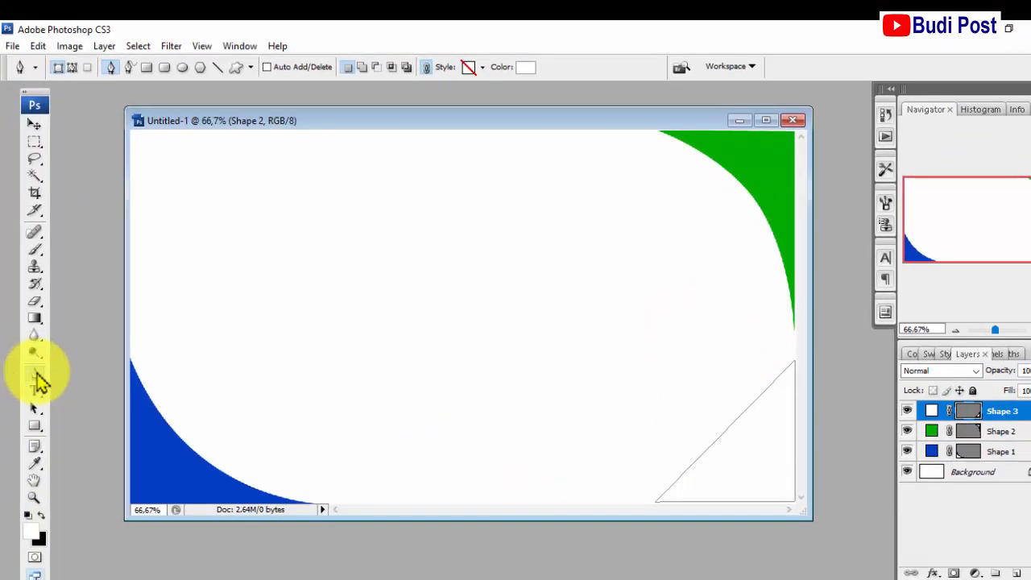
Add an anchor point midway along the lower-right triangle's diagonal edge and rotate its direction handle to bend the edge into an S-curve
{"action": "left_click", "coordinate": [37, 376]}
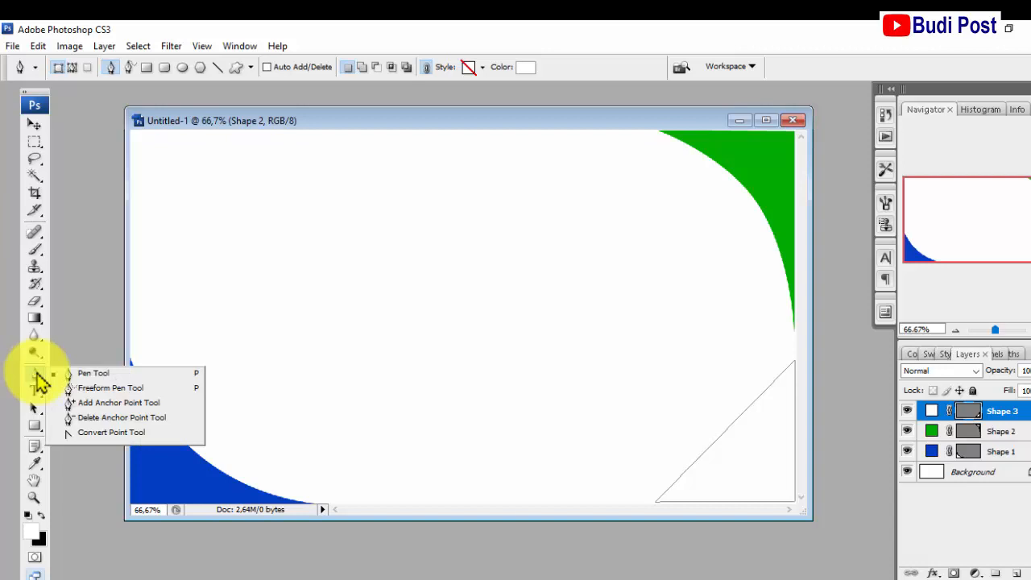
{"action": "left_click", "coordinate": [121, 403]}
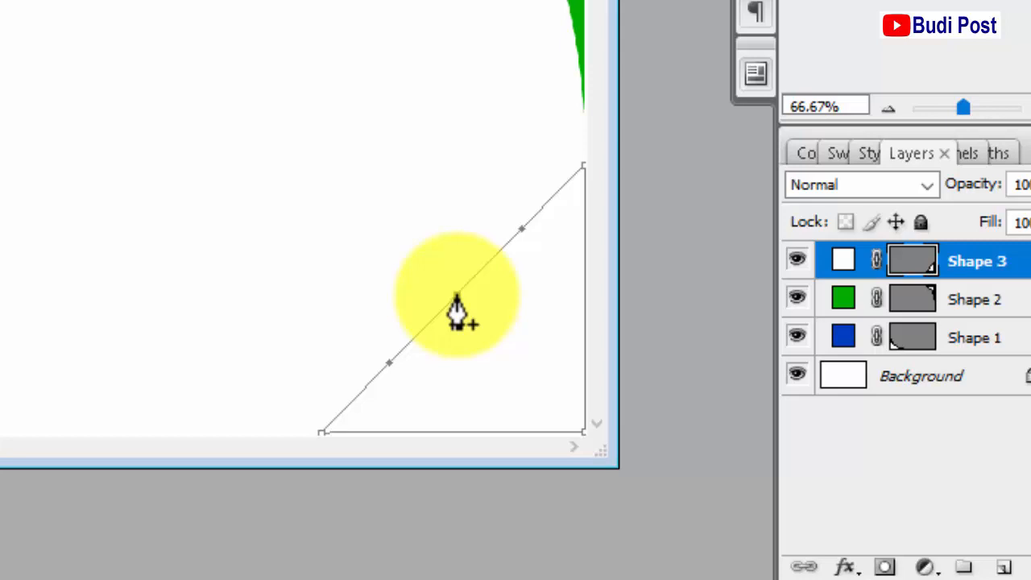
{"action": "left_click", "coordinate": [457, 296]}
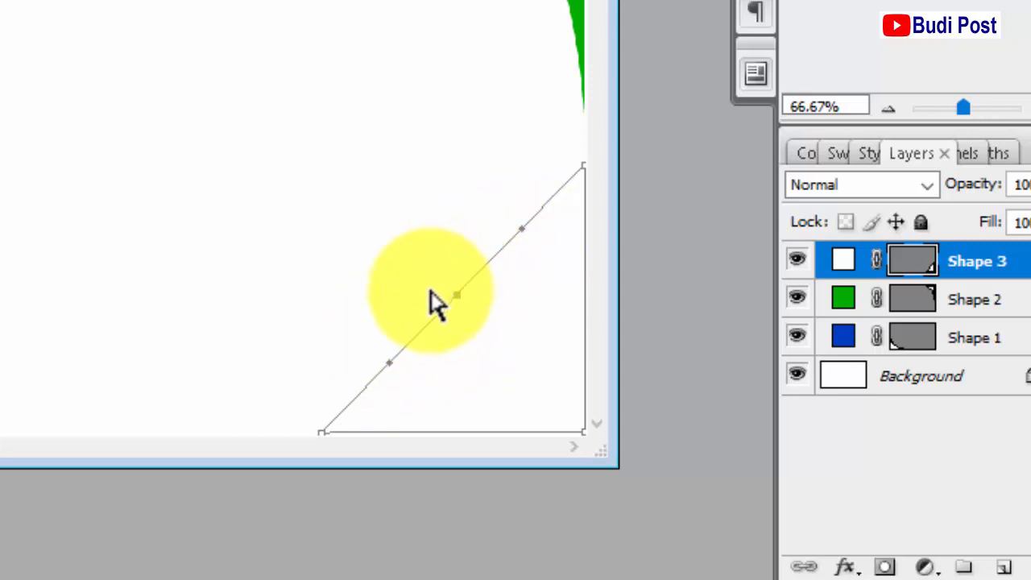
{"action": "left_click", "coordinate": [456, 297]}
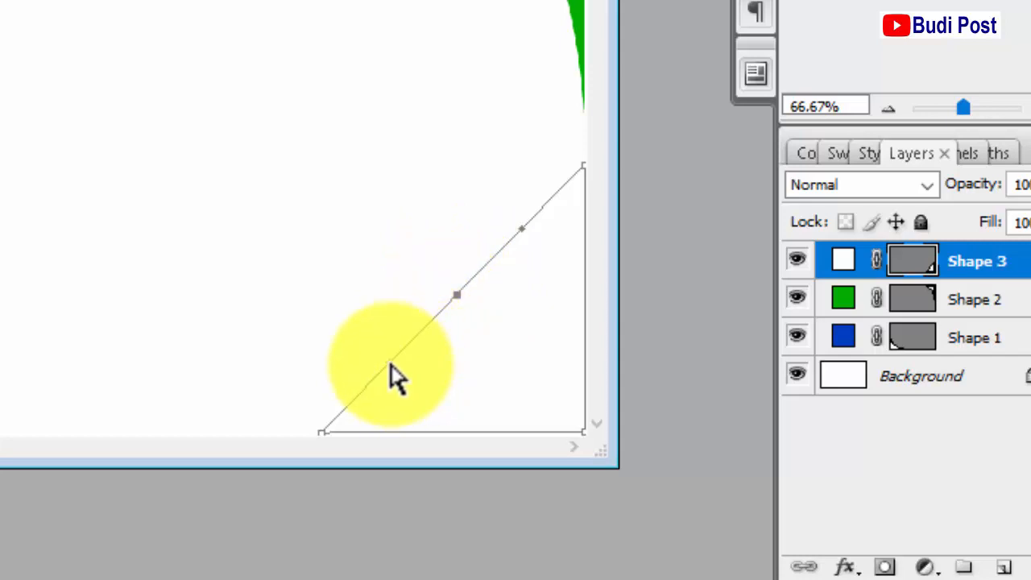
{"action": "left_click_drag", "start_coordinate": [389, 362], "coordinate": [466, 368]}
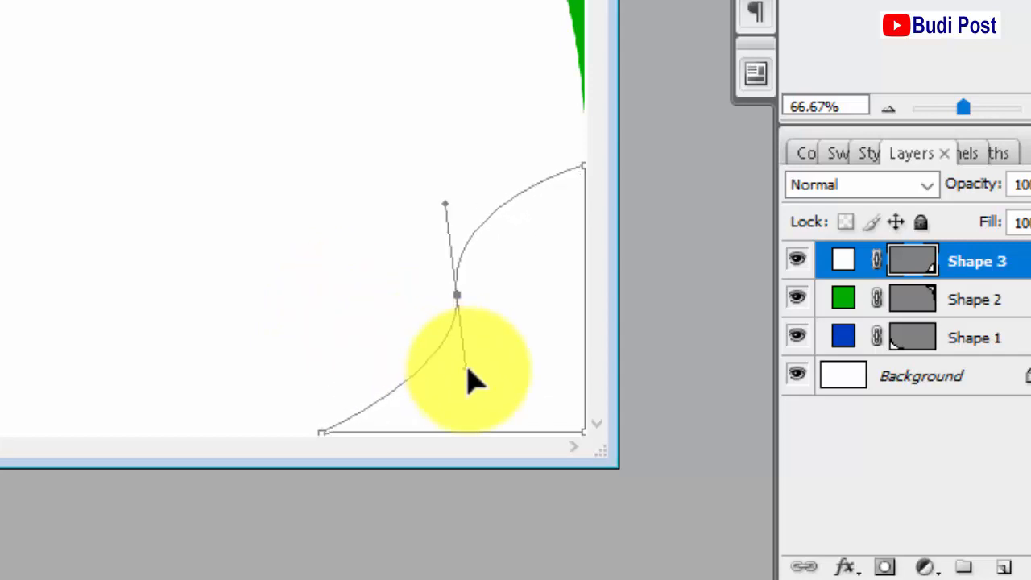
{"action": "left_click_drag", "start_coordinate": [465, 368], "coordinate": [471, 368]}
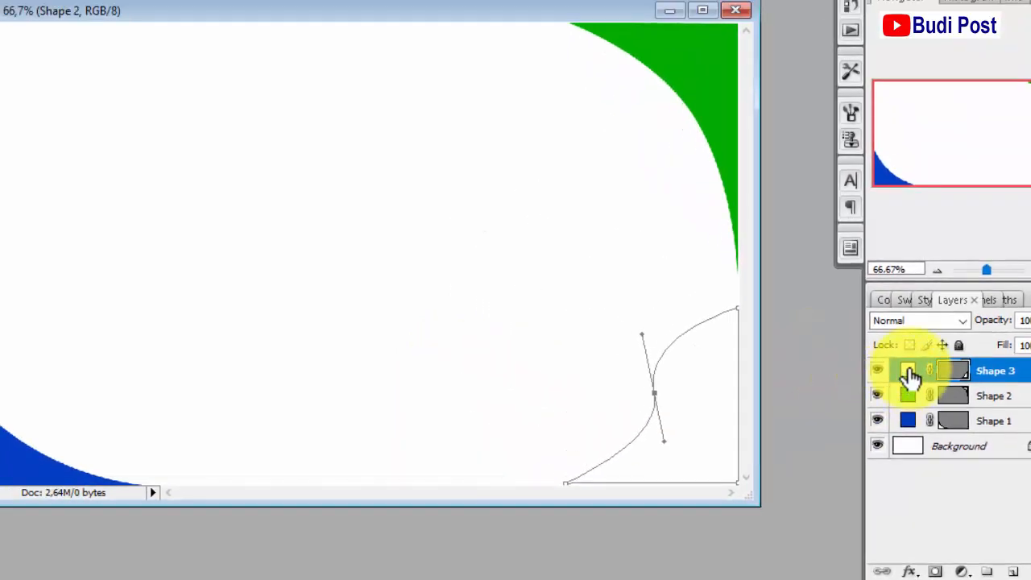
Fill the lower-right corner shape with orange eb8100 and hide its path outline
{"action": "double_click", "coordinate": [908, 373]}
{"action": "left_click", "coordinate": [464, 182]}
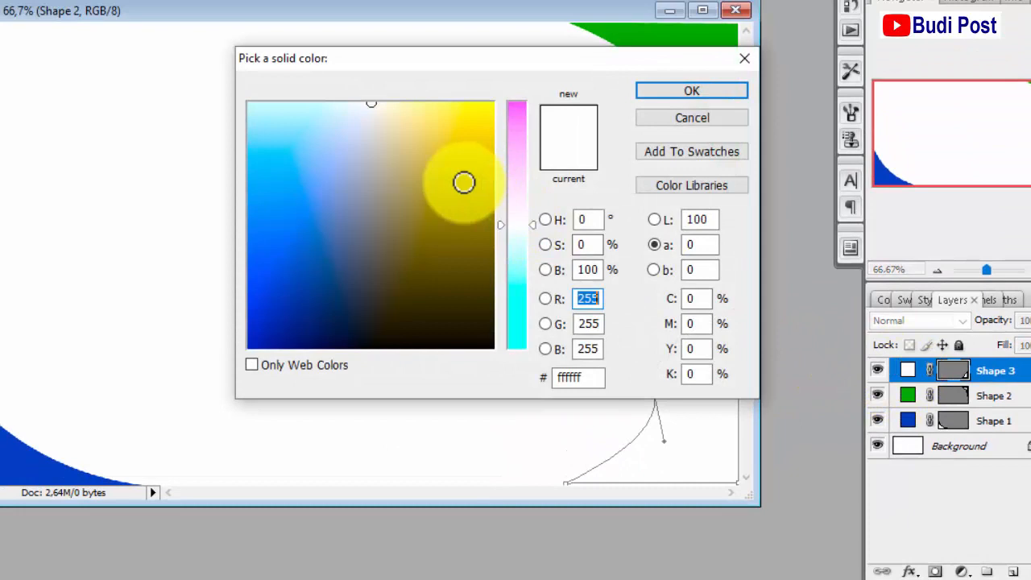
{"action": "left_click", "coordinate": [520, 187]}
{"action": "left_click_drag", "start_coordinate": [444, 191], "coordinate": [443, 188]}
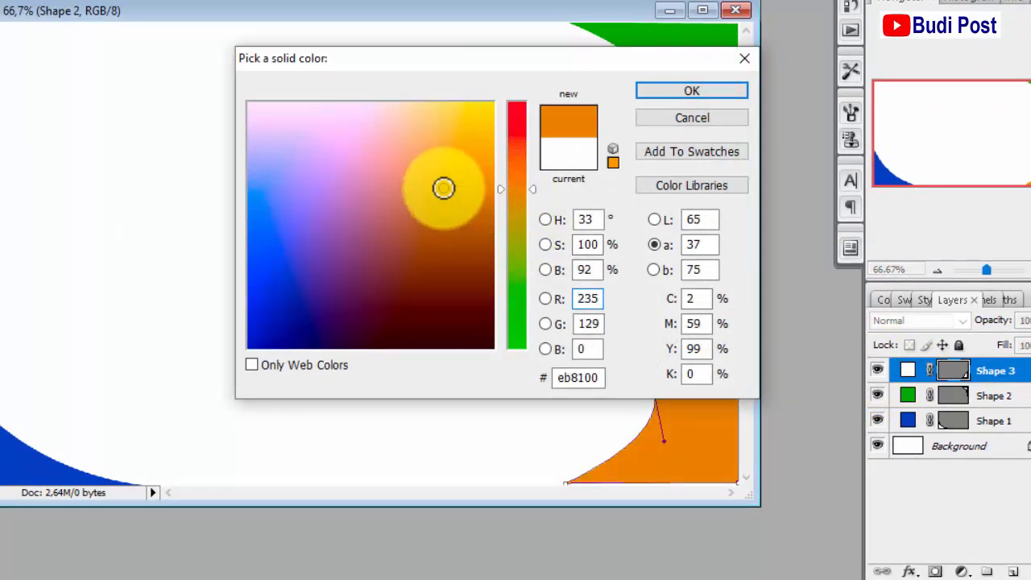
{"action": "left_click", "coordinate": [666, 94]}
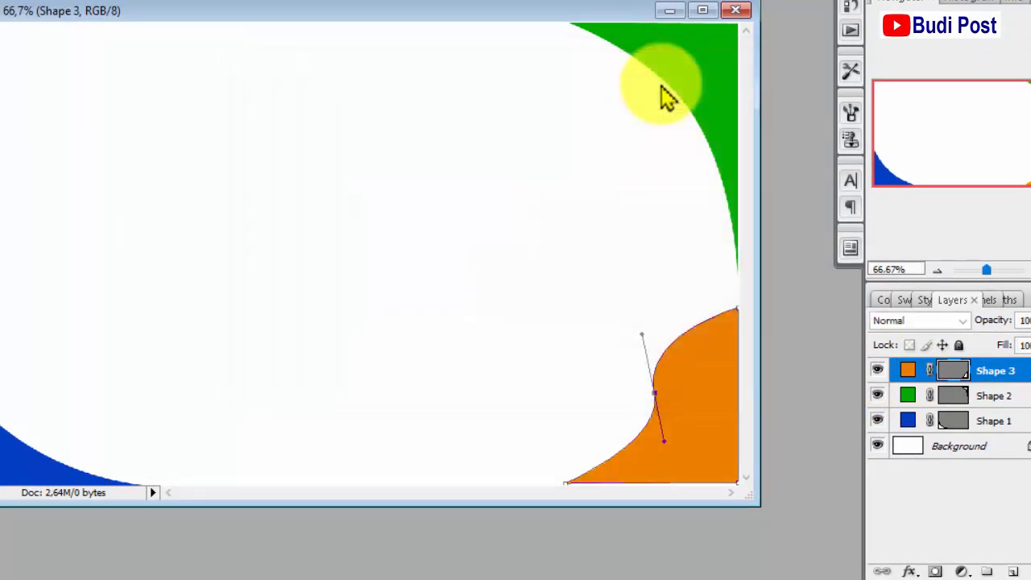
{"action": "left_click", "coordinate": [956, 374]}
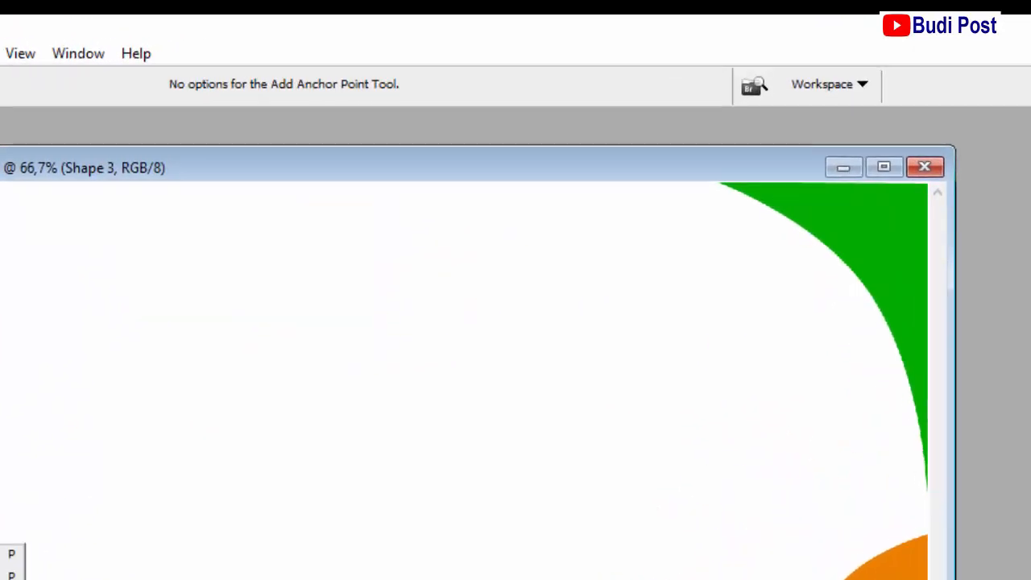
Draw a scalloped edge of three sagging arcs with sharp corner points across the canvas's upper middle, using the Pen tool
{"action": "left_click", "coordinate": [11, 554]}
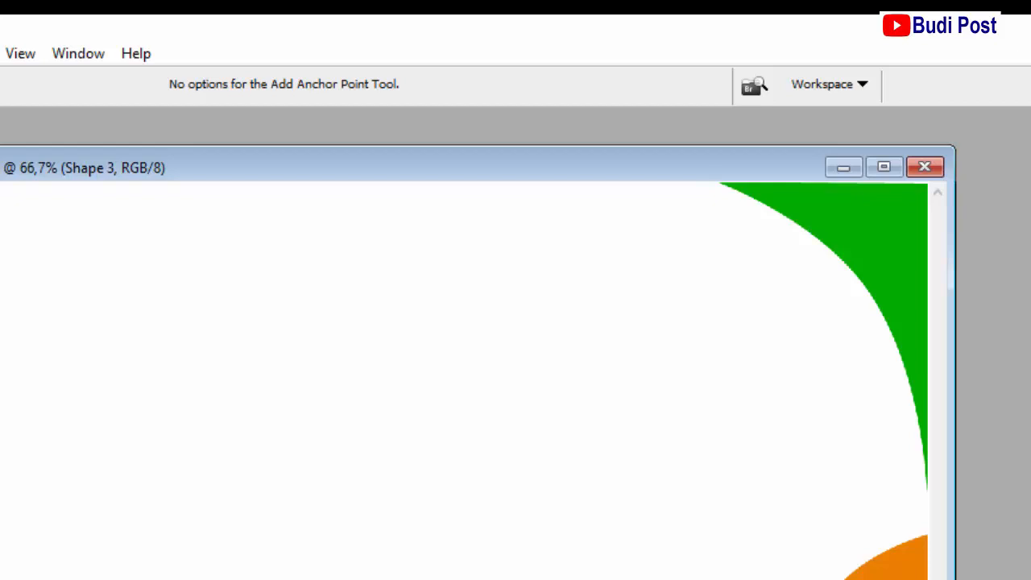
{"action": "left_click", "coordinate": [101, 298]}
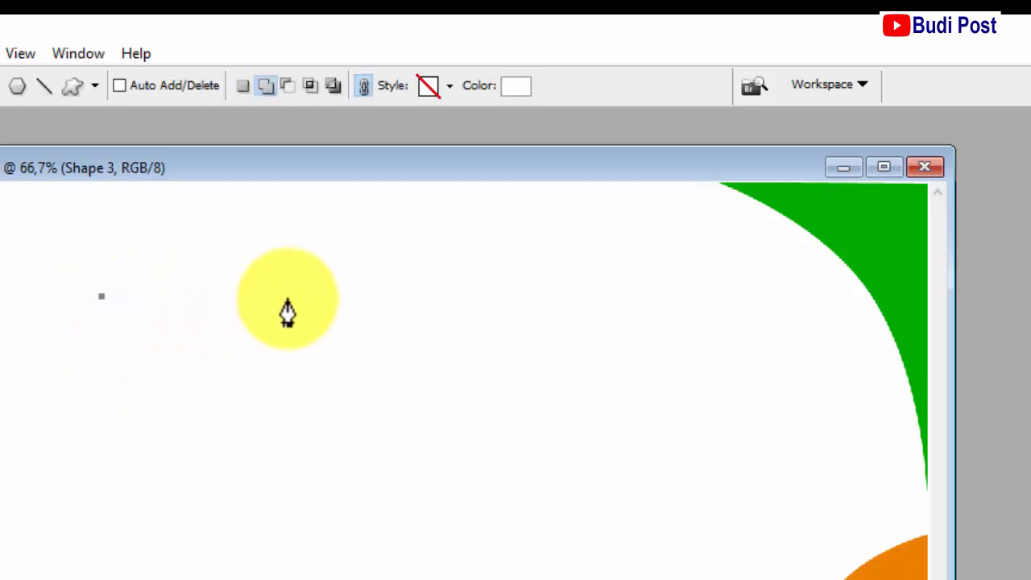
{"action": "left_click_drag", "start_coordinate": [314, 297], "coordinate": [404, 256]}
{"action": "left_click_drag", "start_coordinate": [426, 236], "coordinate": [426, 236]}
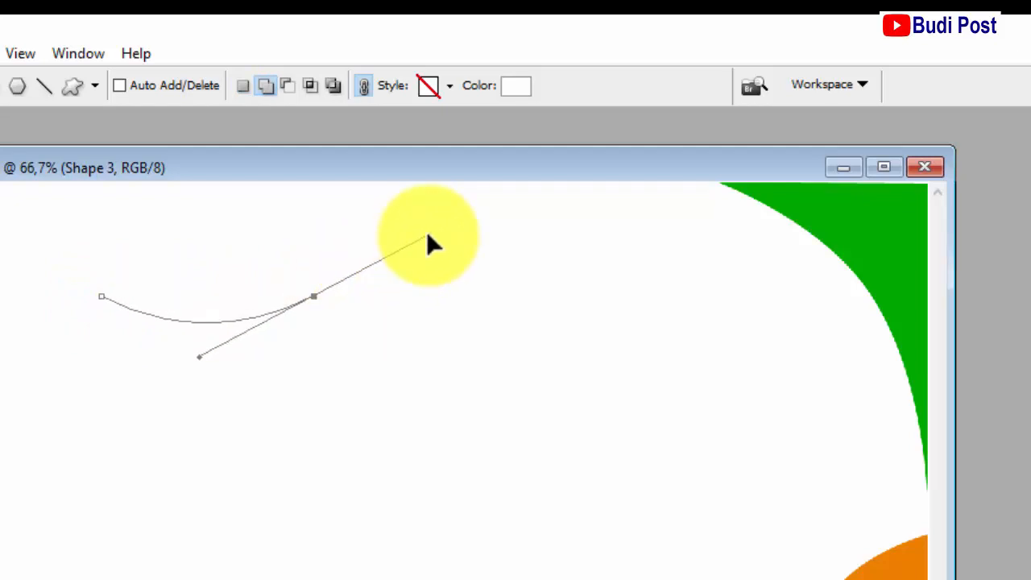
{"action": "left_click_drag", "start_coordinate": [427, 236], "coordinate": [426, 236]}
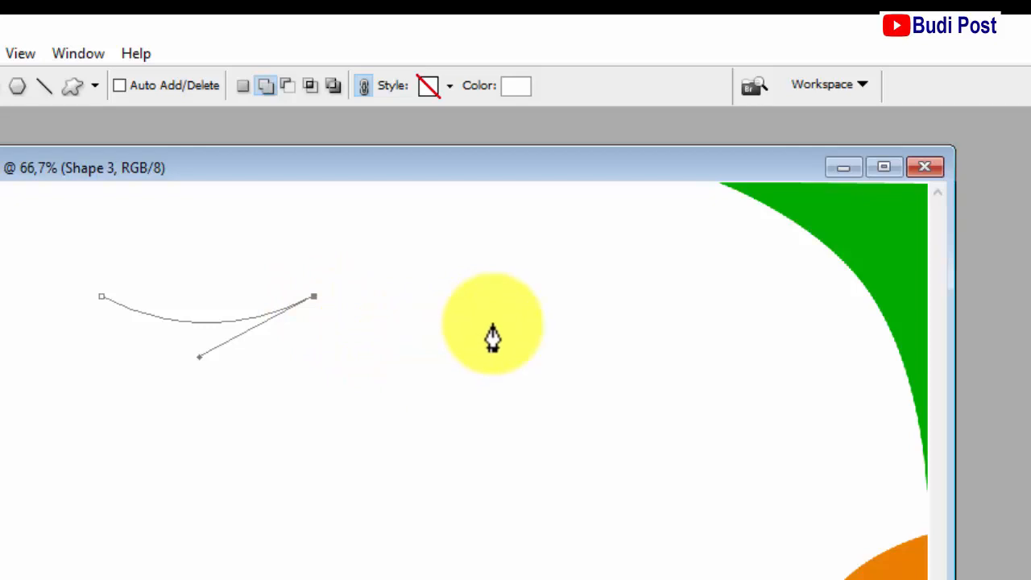
{"action": "left_click", "coordinate": [494, 326]}
{"action": "left_click_drag", "start_coordinate": [495, 326], "coordinate": [608, 282]}
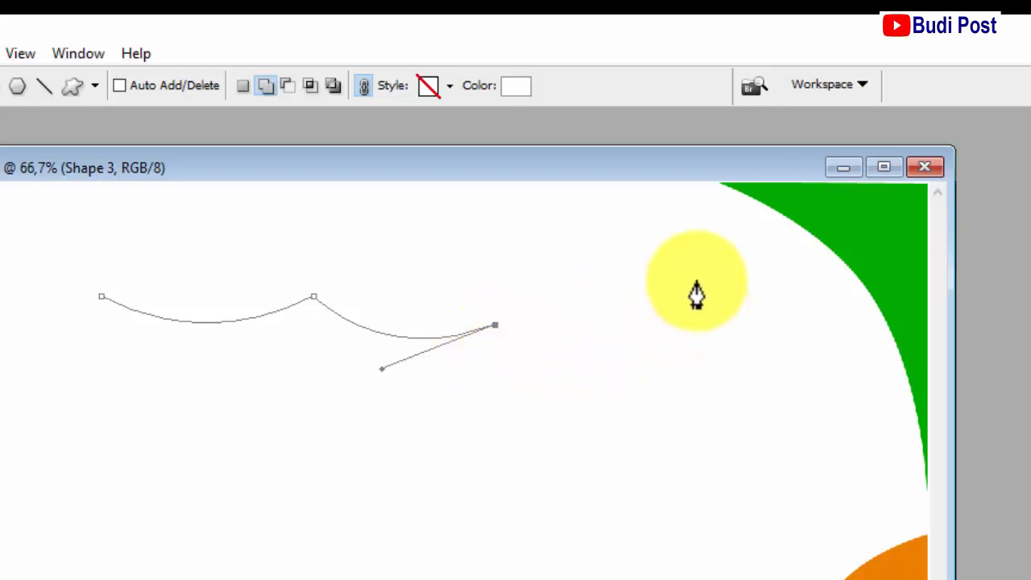
{"action": "left_click_drag", "start_coordinate": [691, 275], "coordinate": [773, 171]}
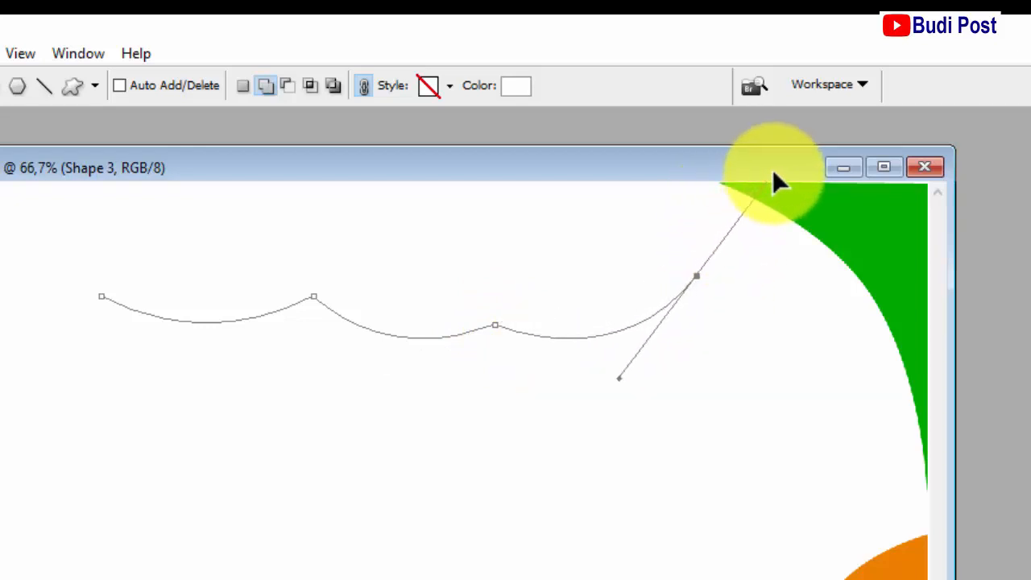
{"action": "left_click_drag", "start_coordinate": [773, 172], "coordinate": [772, 171]}
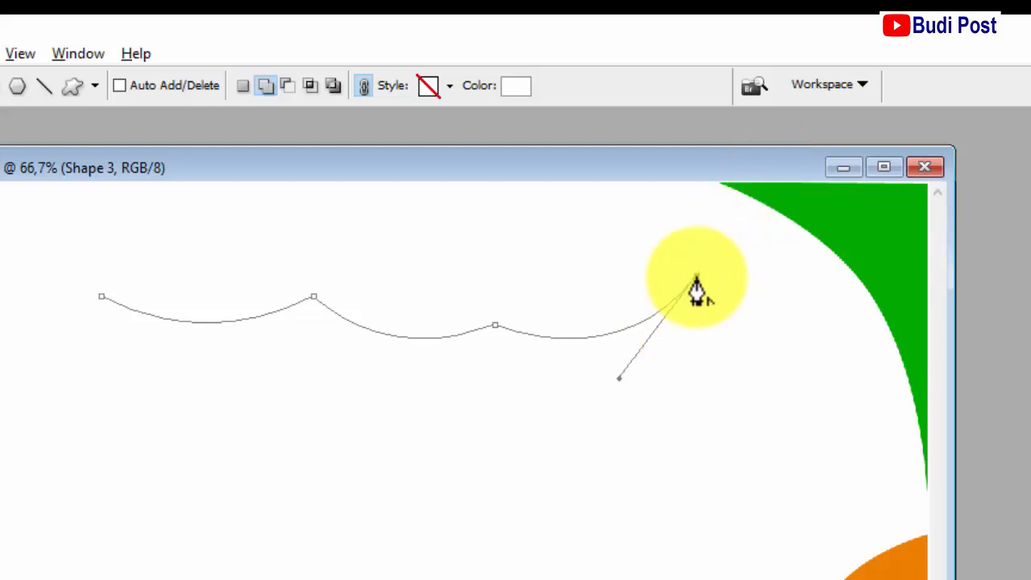
Close the scalloped path with inward-curving sides and a long, upward-arched lower edge
{"action": "left_click_drag", "start_coordinate": [742, 421], "coordinate": [841, 466]}
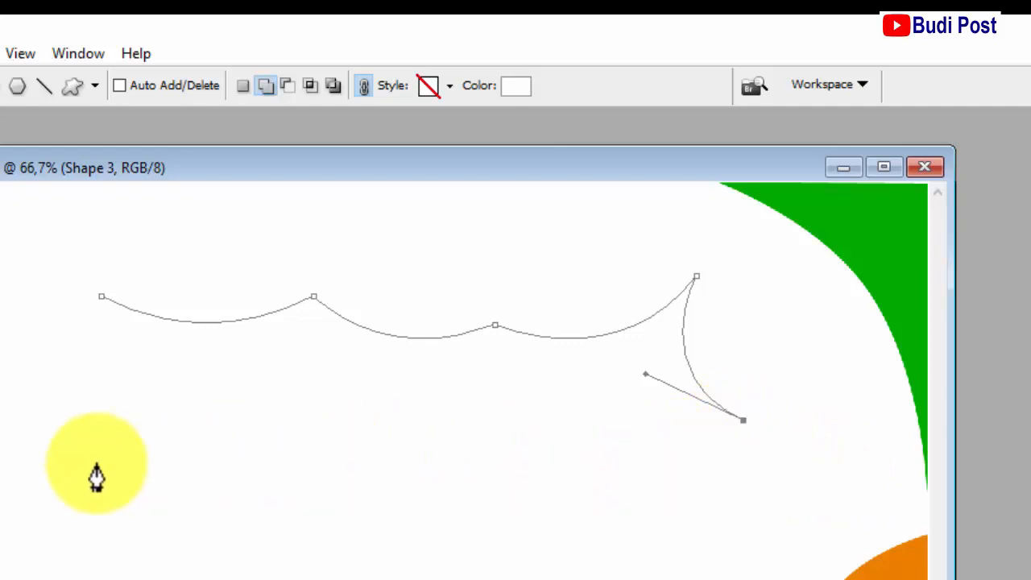
{"action": "left_click_drag", "start_coordinate": [94, 440], "coordinate": [0, 565]}
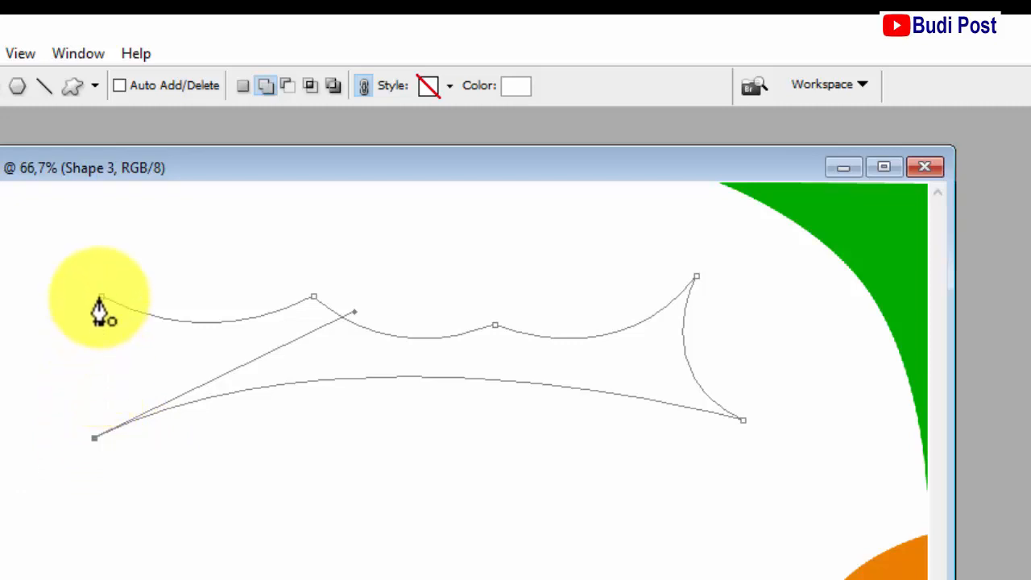
{"action": "left_click_drag", "start_coordinate": [101, 298], "coordinate": [44, 224]}
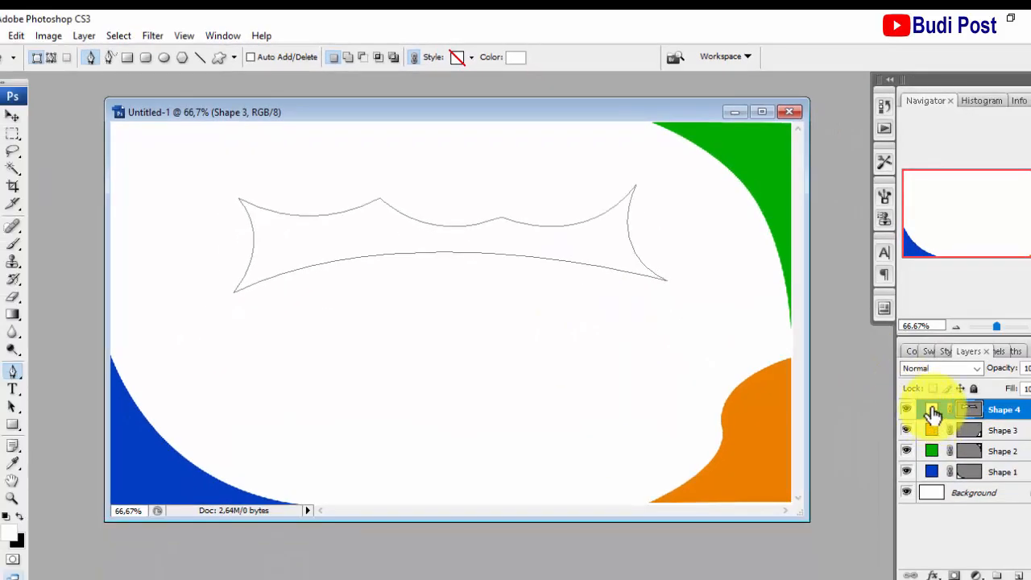
Fill the scalloped banner shape with light blue 558ad8 and hide its path outline
{"action": "double_click", "coordinate": [932, 413]}
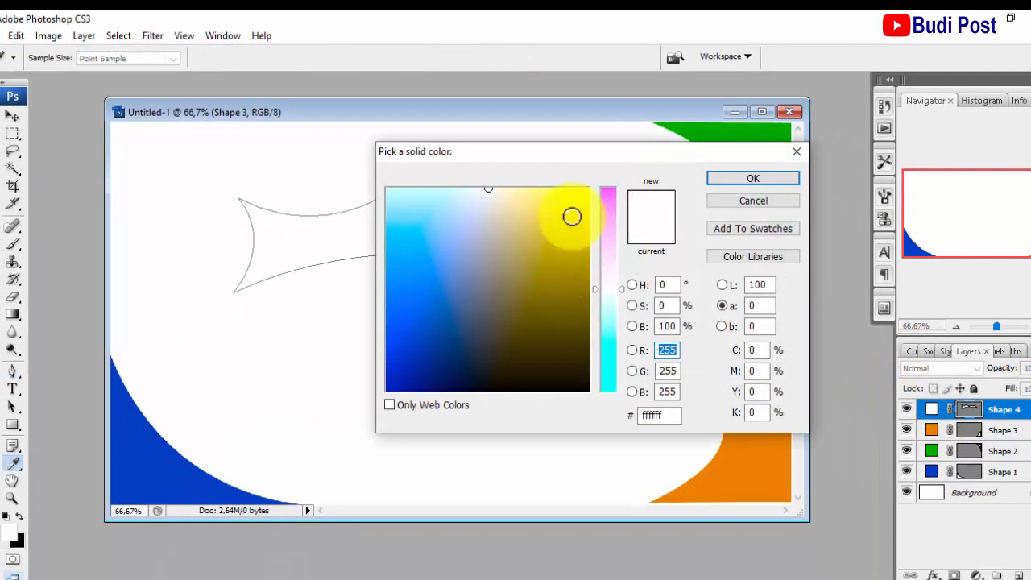
{"action": "left_click", "coordinate": [451, 277]}
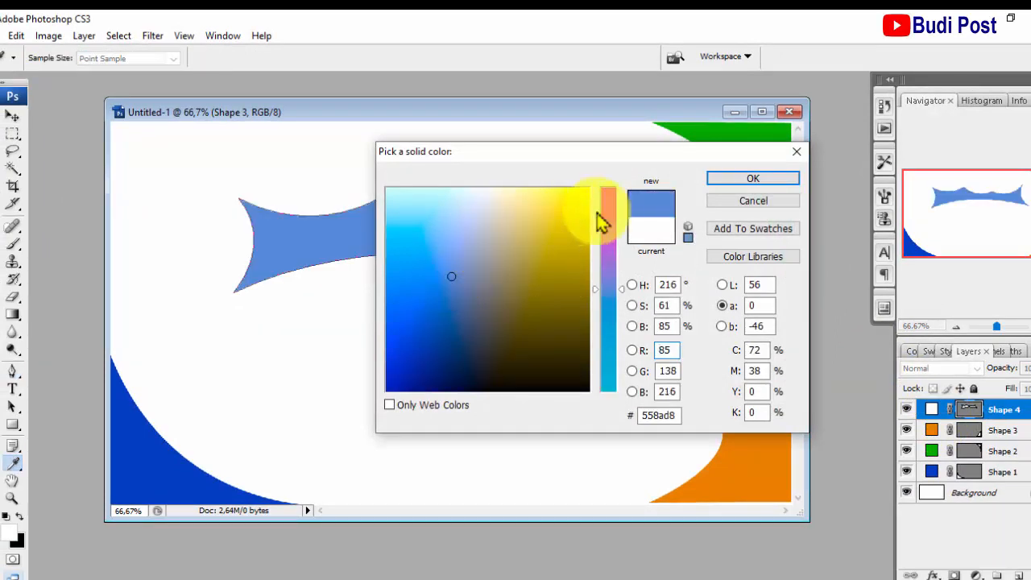
{"action": "left_click", "coordinate": [752, 181]}
{"action": "key", "text": "p"}
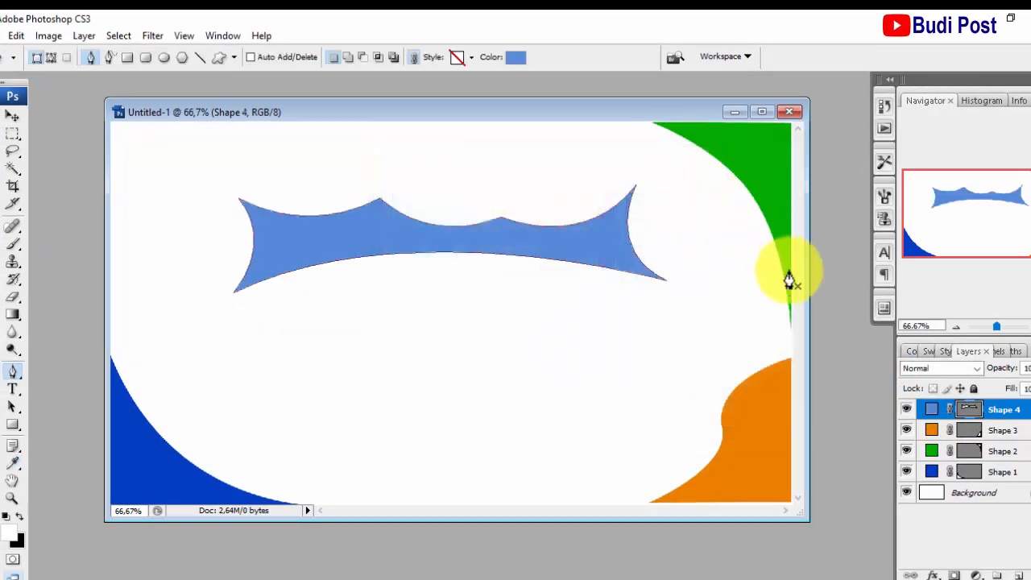
{"action": "left_click", "coordinate": [969, 411]}
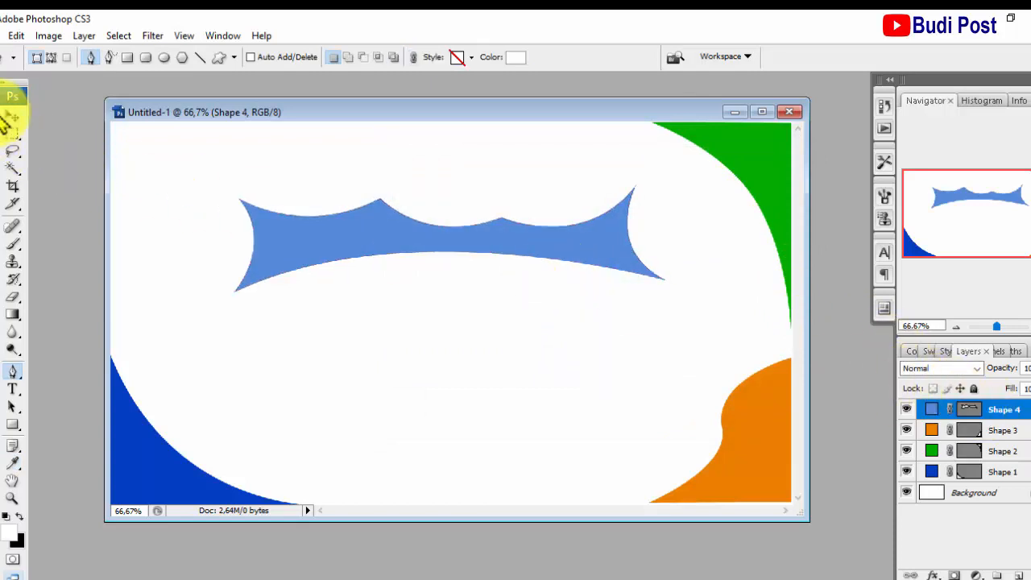
Draw a closed rectangular shape in the canvas's upper-left corner with the Pen tool, rounding its inner lower-right corner
{"action": "left_click", "coordinate": [12, 115]}
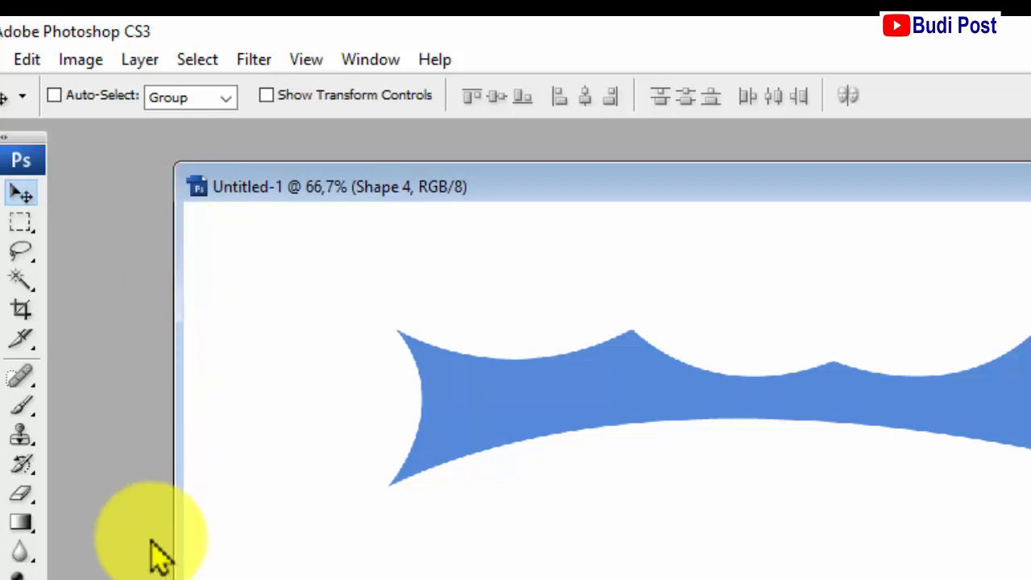
{"action": "key", "text": "p"}
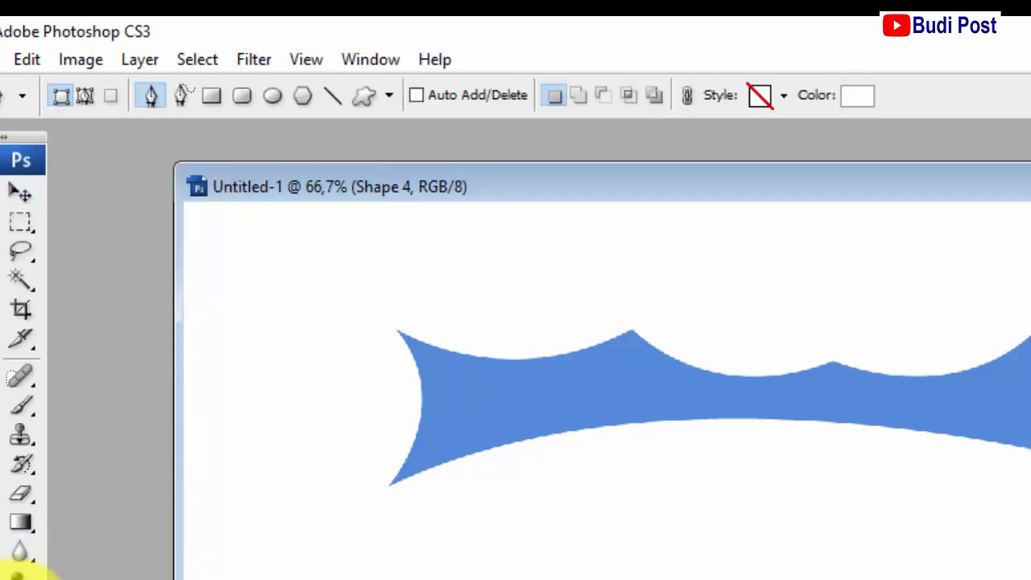
{"action": "left_click", "coordinate": [186, 217]}
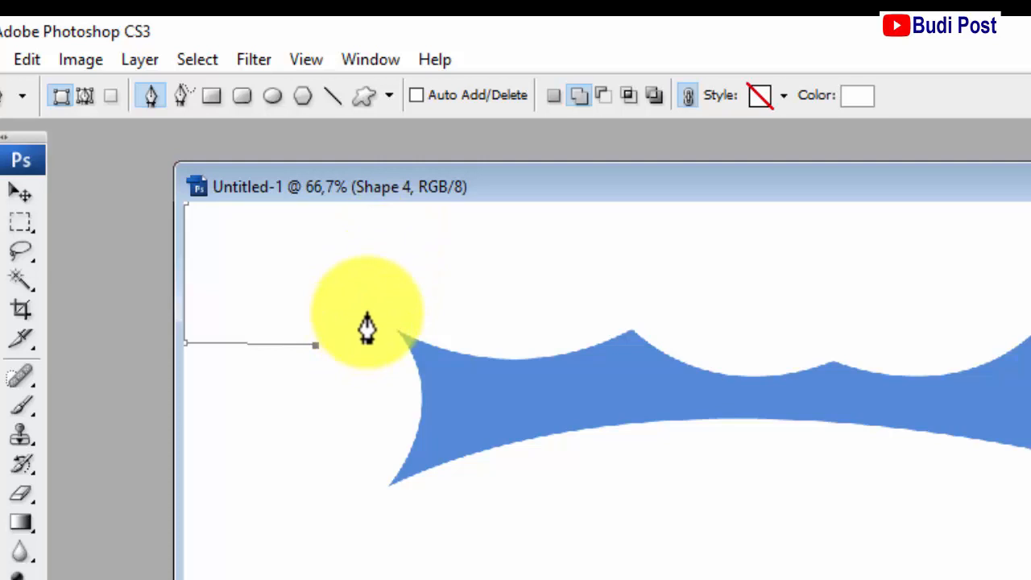
{"action": "left_click_drag", "start_coordinate": [366, 314], "coordinate": [382, 279]}
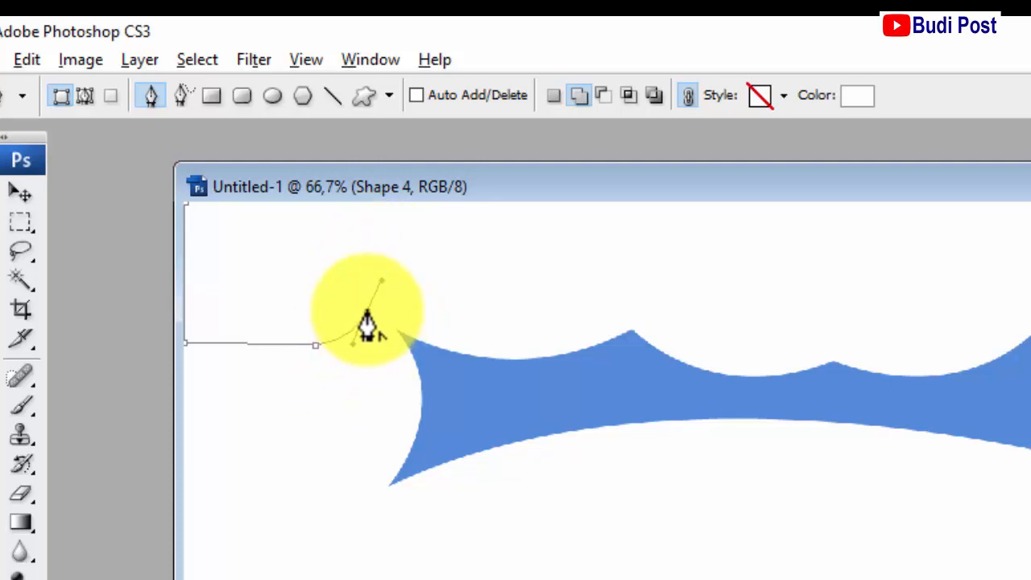
{"action": "left_click", "coordinate": [367, 312]}
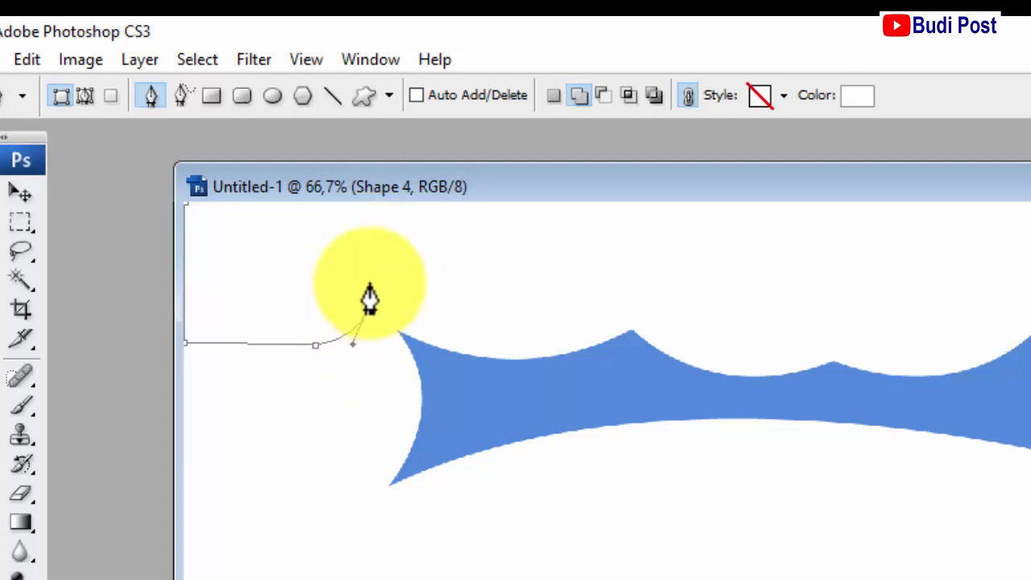
{"action": "left_click", "coordinate": [368, 205]}
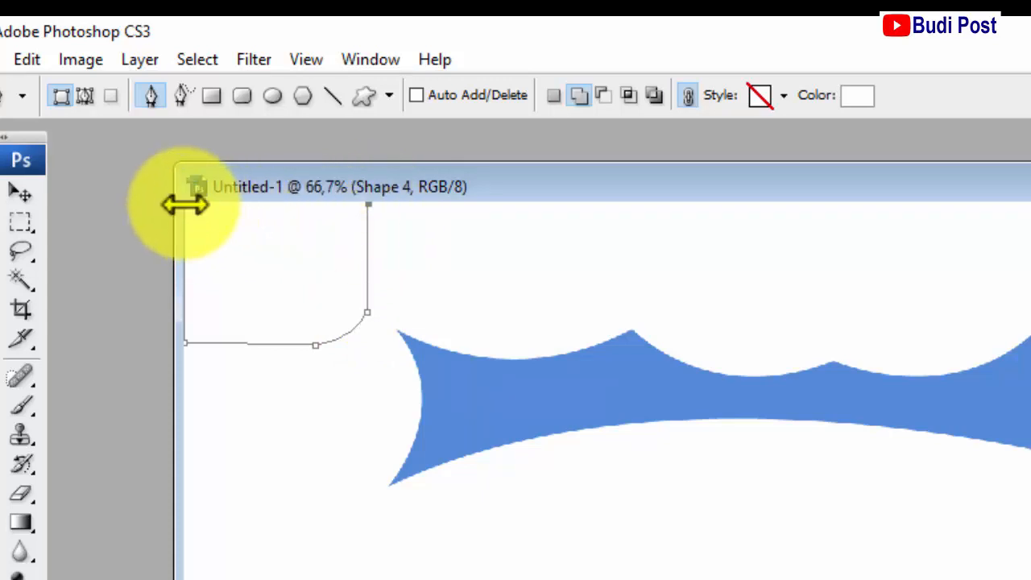
{"action": "left_click", "coordinate": [186, 206]}
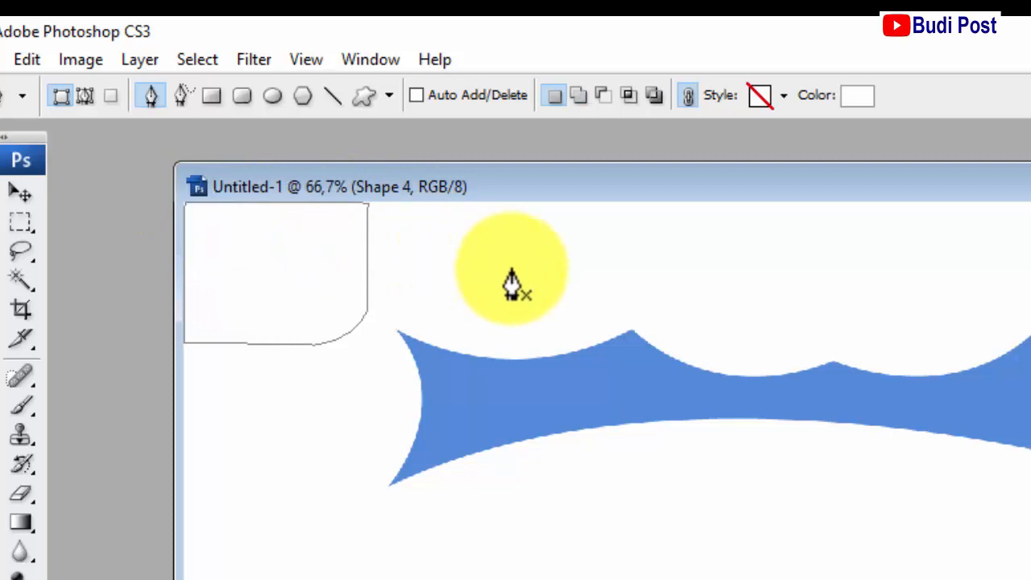
Fill the upper-left corner shape with bright magenta
{"action": "left_click", "coordinate": [859, 101]}
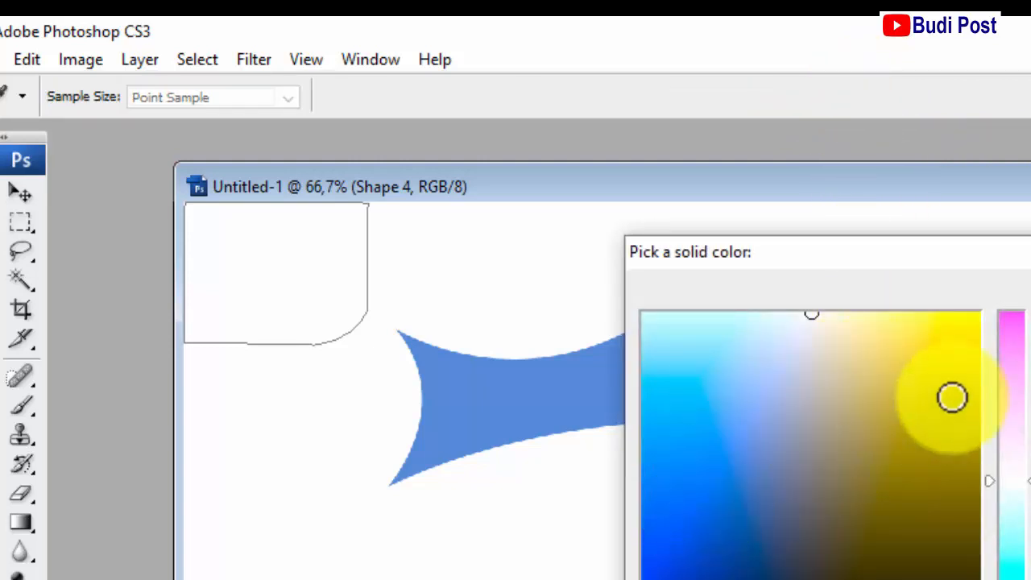
{"action": "left_click", "coordinate": [1006, 325]}
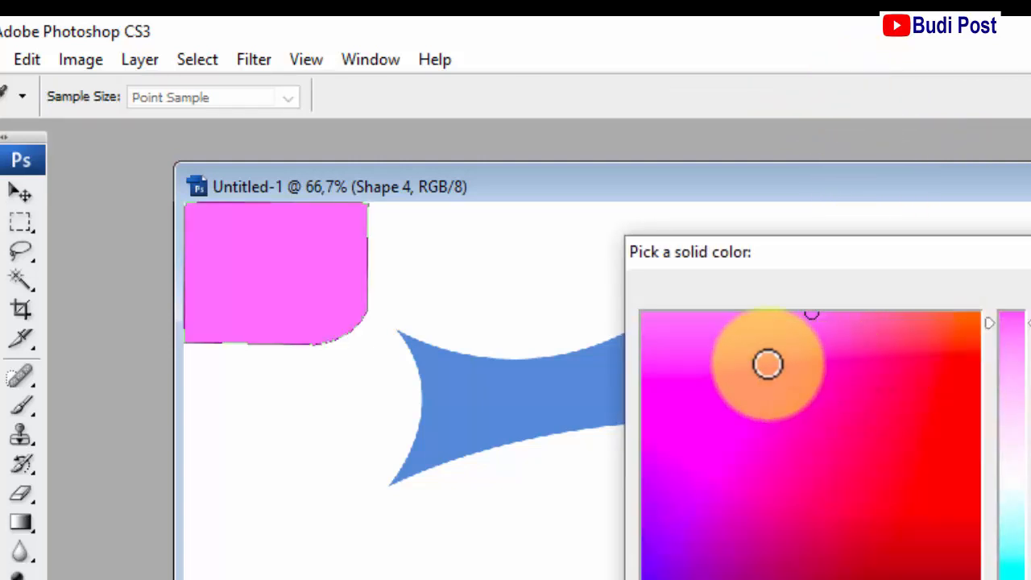
{"action": "left_click", "coordinate": [768, 364]}
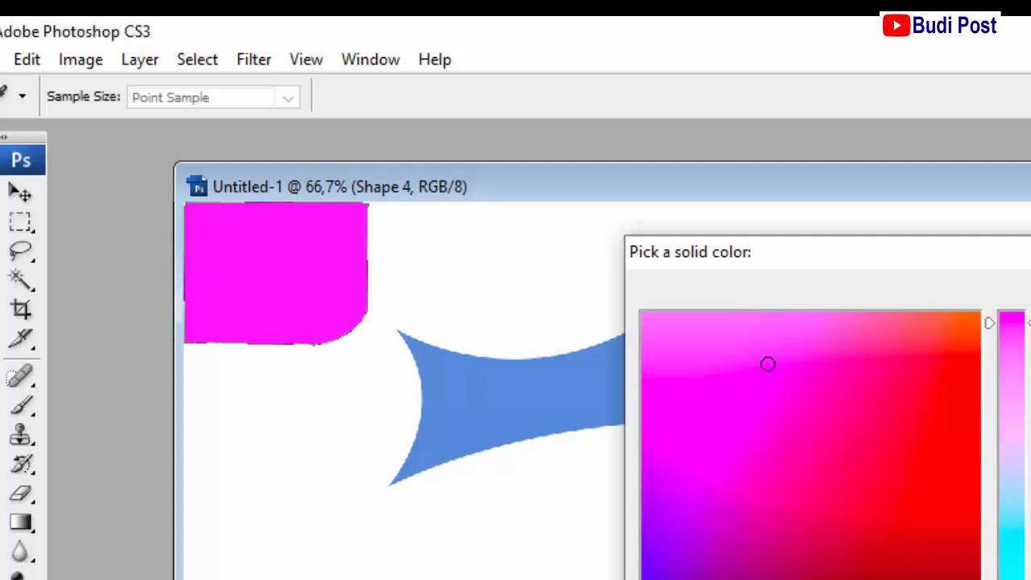
{"action": "key", "text": "Return"}
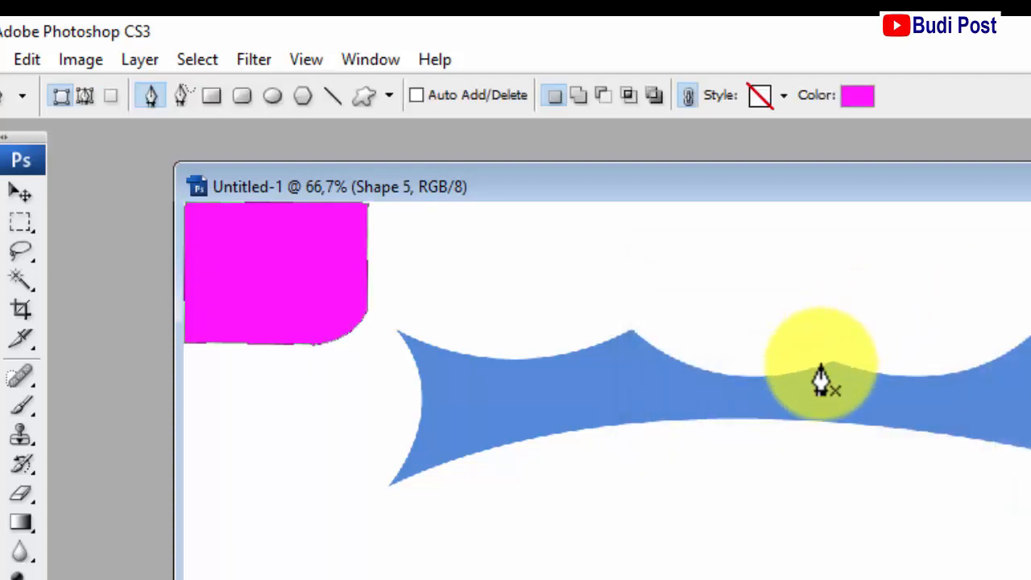
Nudge the magenta corner shape left, and scale it to 206.5% width and 70.4% height, keeping it in the canvas's upper-left corner
{"action": "left_click", "coordinate": [295, 327]}
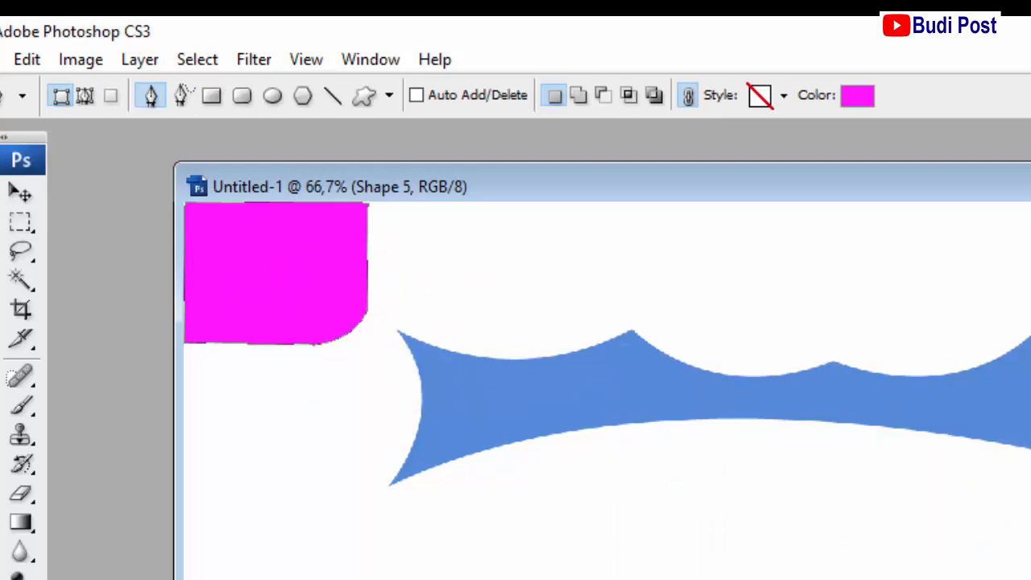
{"action": "left_click", "coordinate": [242, 303]}
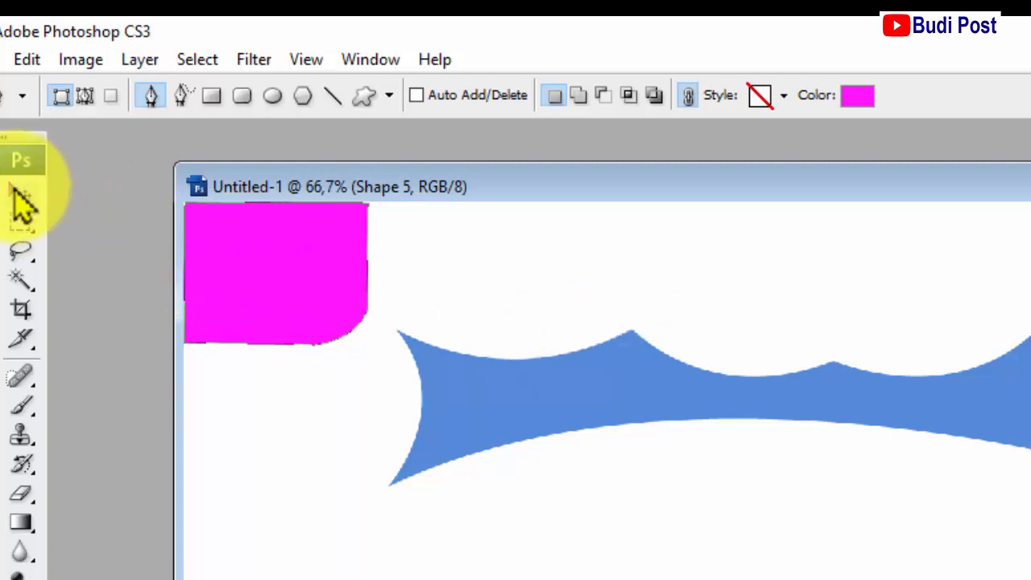
{"action": "left_click", "coordinate": [22, 198]}
{"action": "left_click", "coordinate": [295, 292]}
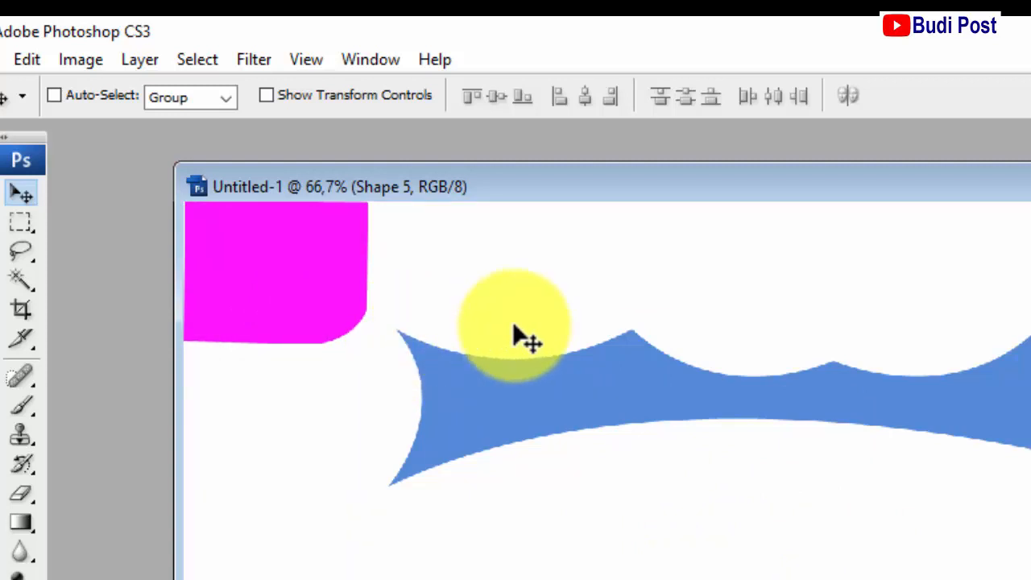
{"action": "key", "text": "Left"}
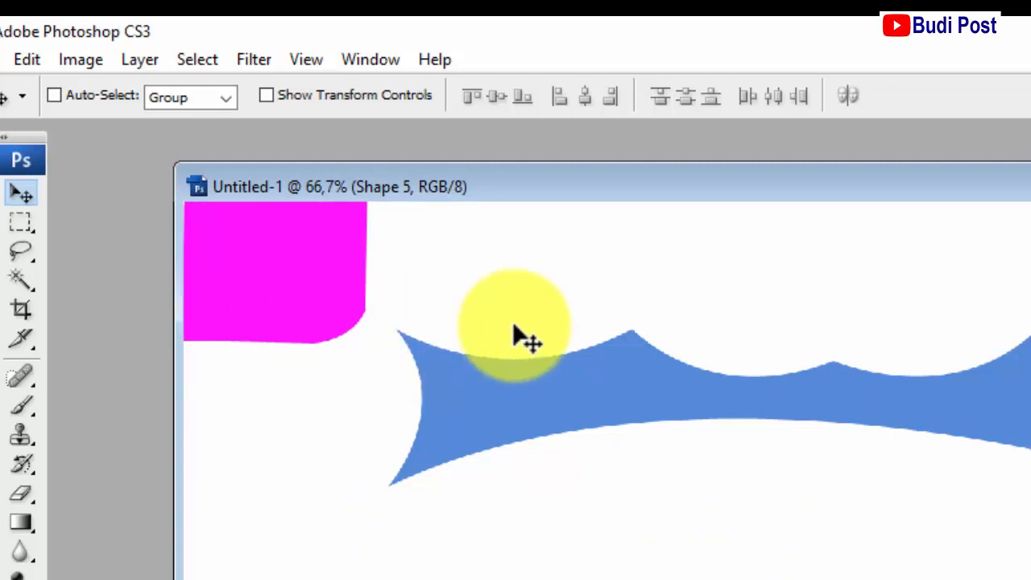
{"action": "key", "text": "ctrl+t"}
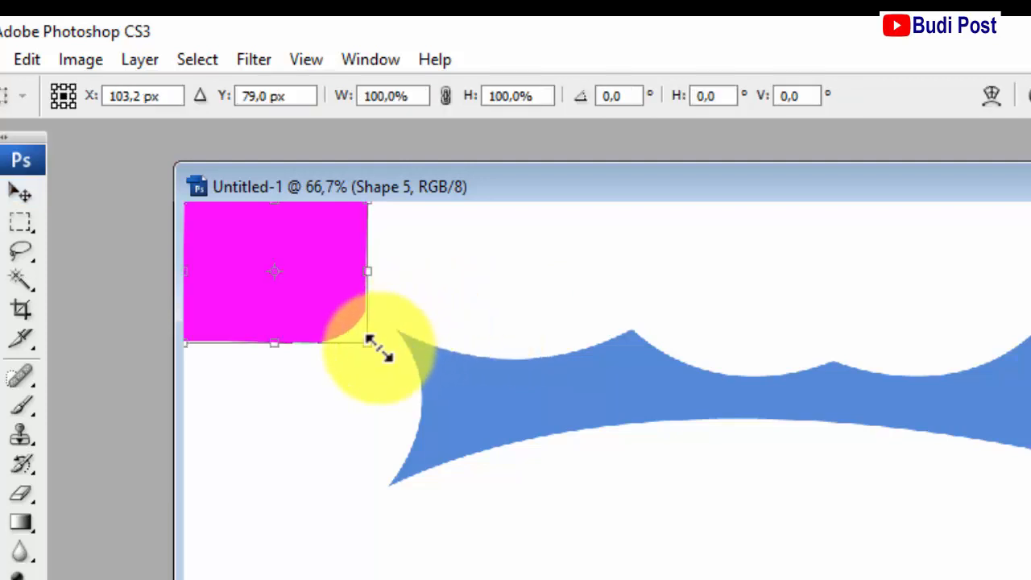
{"action": "left_click_drag", "start_coordinate": [368, 345], "coordinate": [309, 301]}
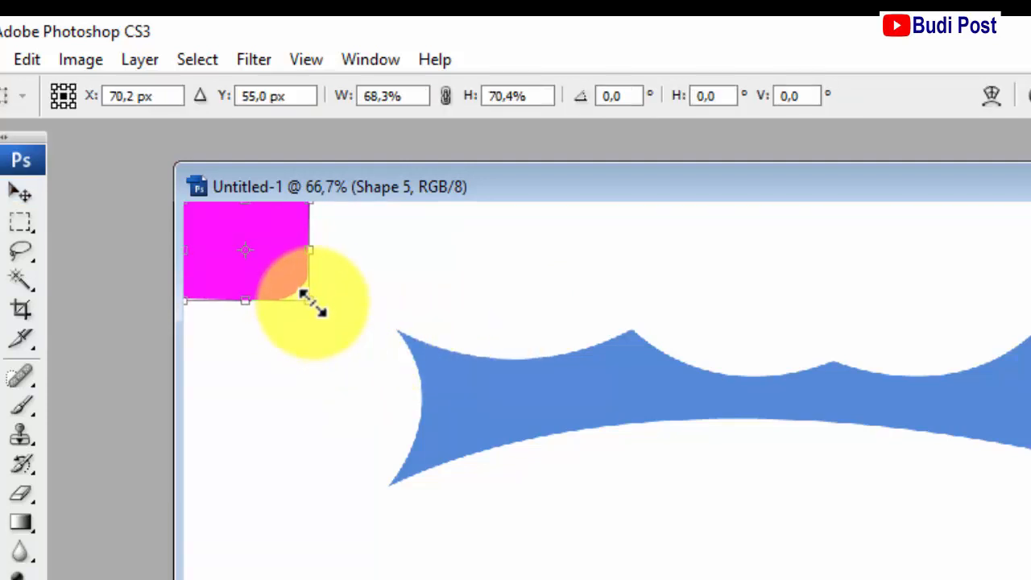
{"action": "left_click_drag", "start_coordinate": [315, 246], "coordinate": [567, 271]}
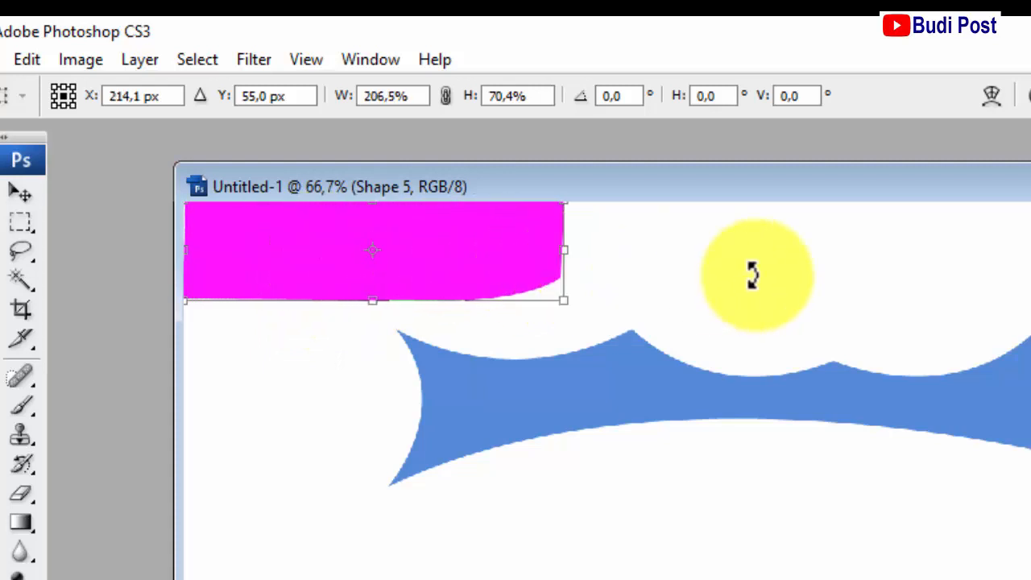
{"action": "key", "text": "Return"}
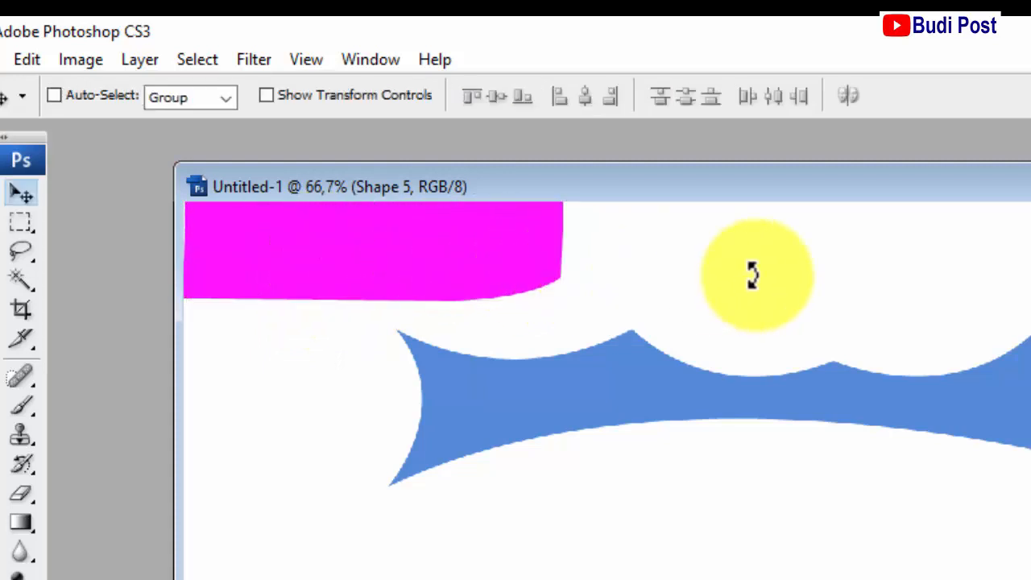
Select the light blue scalloped banner's layer and move the banner slightly right and up
{"action": "right_click", "coordinate": [617, 372]}
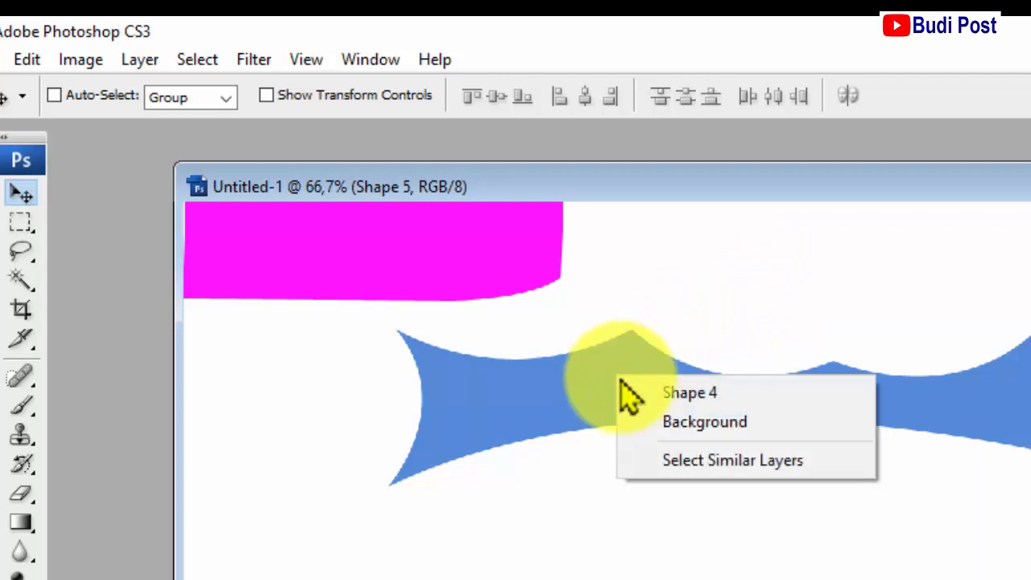
{"action": "left_click", "coordinate": [624, 393]}
{"action": "left_click_drag", "start_coordinate": [745, 427], "coordinate": [777, 416]}
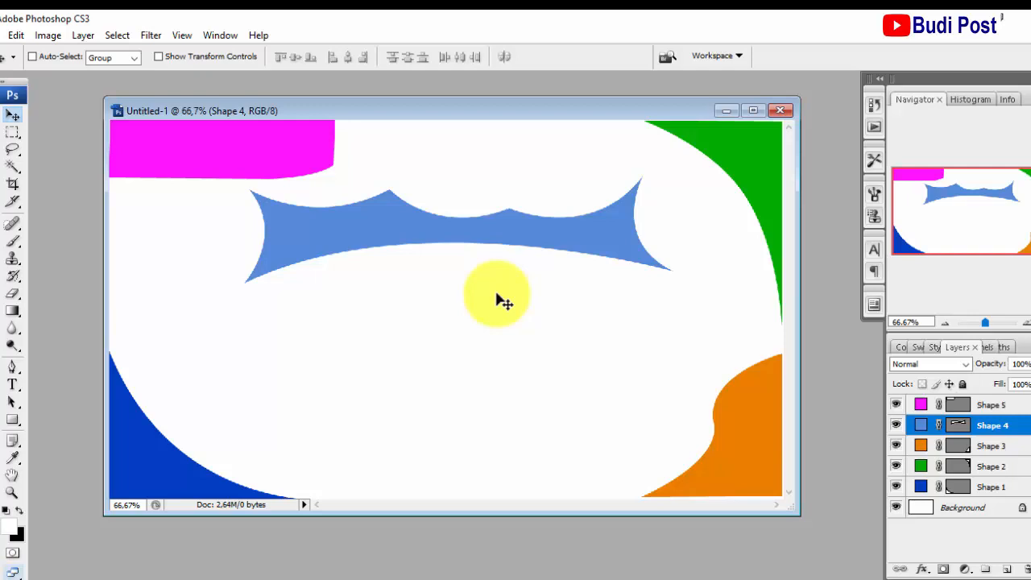
On the Background layer, choose the Foreground to Background preset for the Gradient tool and open it for editing
{"action": "left_click", "coordinate": [965, 509]}
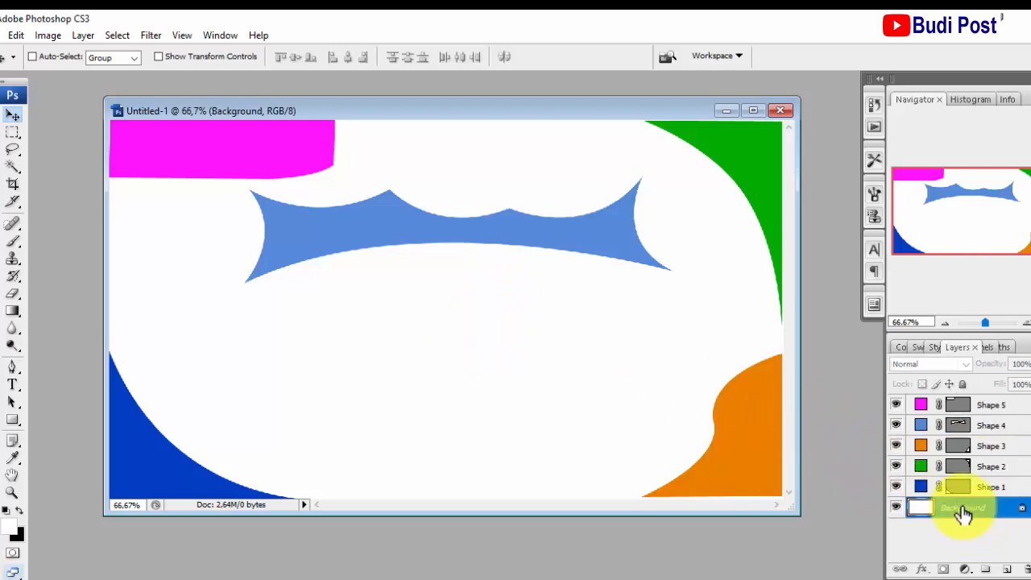
{"action": "left_click", "coordinate": [14, 316]}
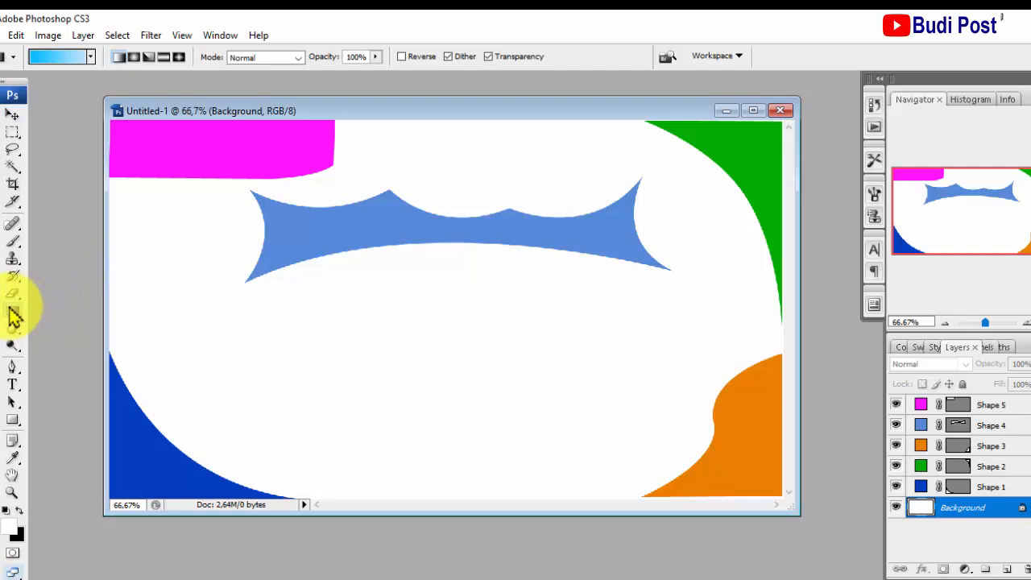
{"action": "left_click", "coordinate": [89, 56]}
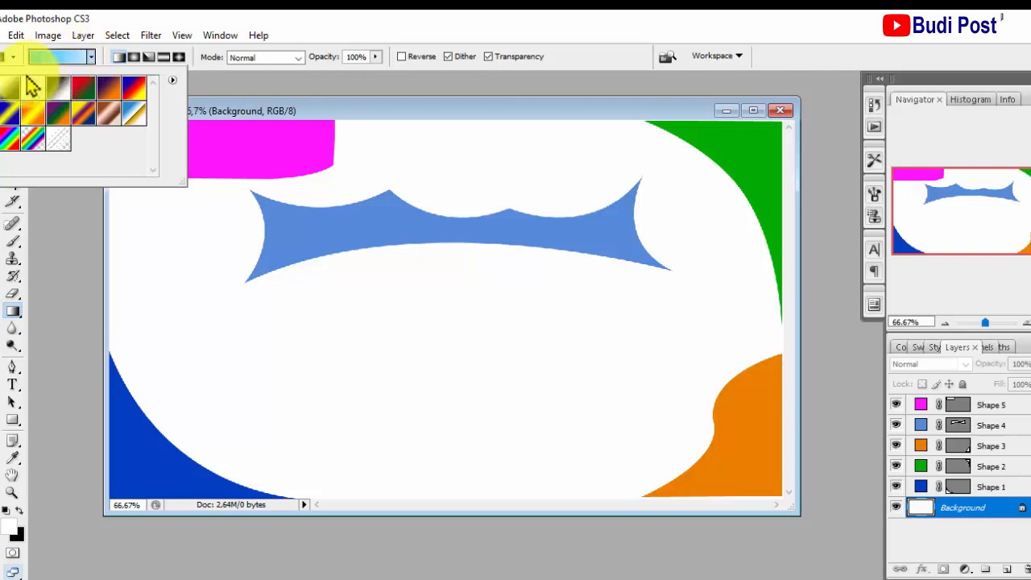
{"action": "left_click", "coordinate": [10, 90]}
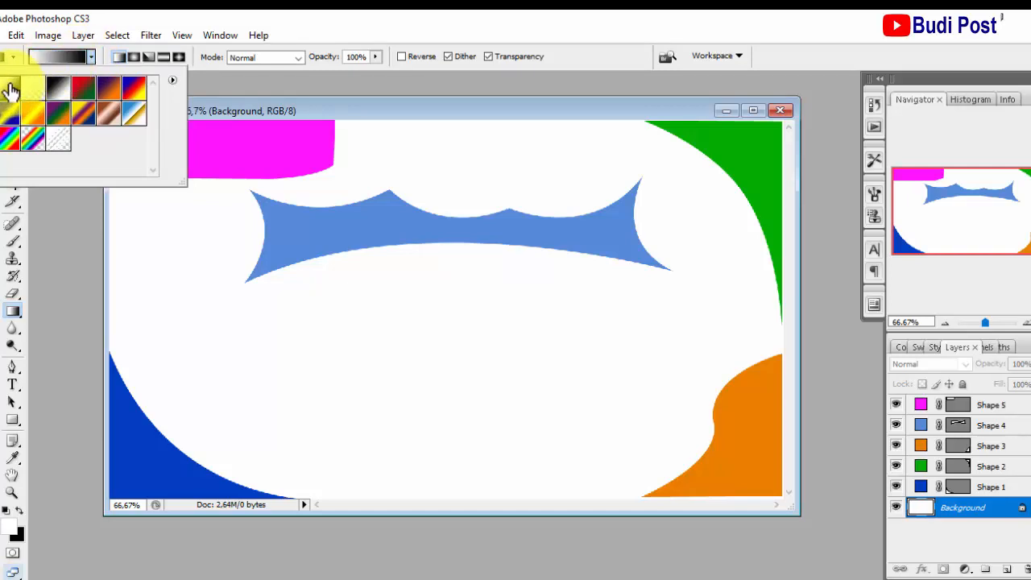
{"action": "left_click", "coordinate": [53, 58]}
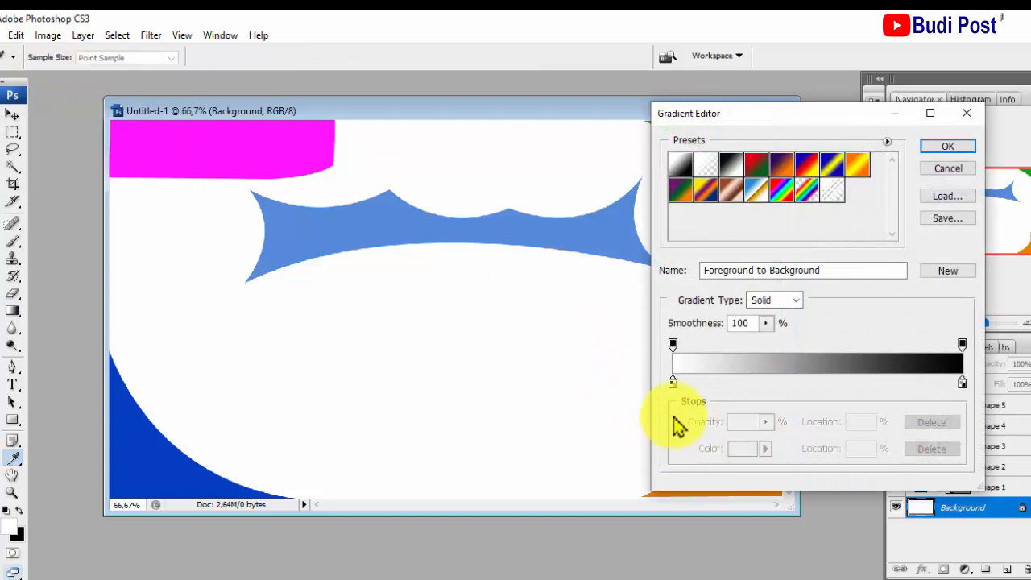
Set the gradient's starting colour stop to light green 8cff64
{"action": "double_click", "coordinate": [674, 382]}
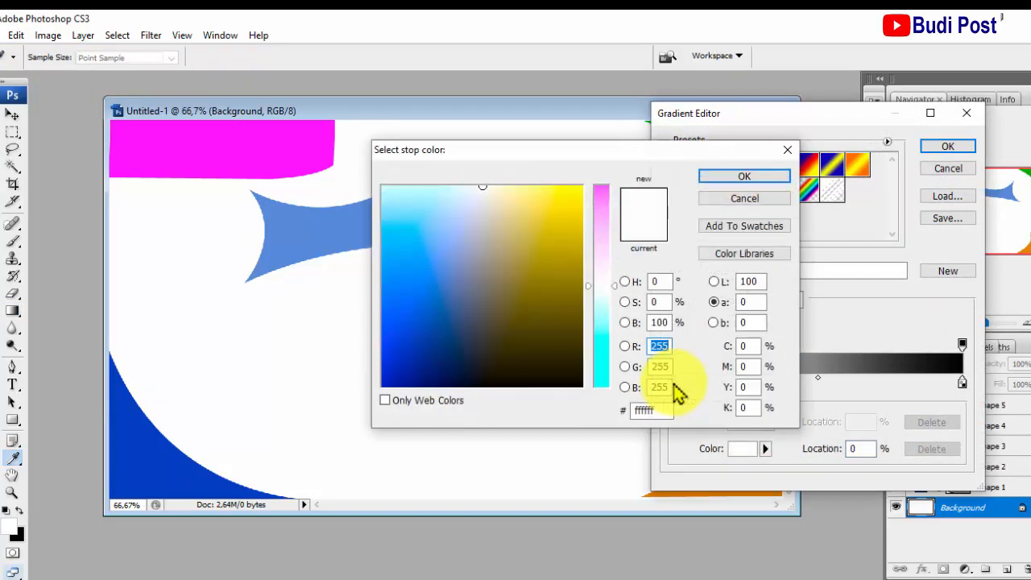
{"action": "left_click", "coordinate": [604, 330]}
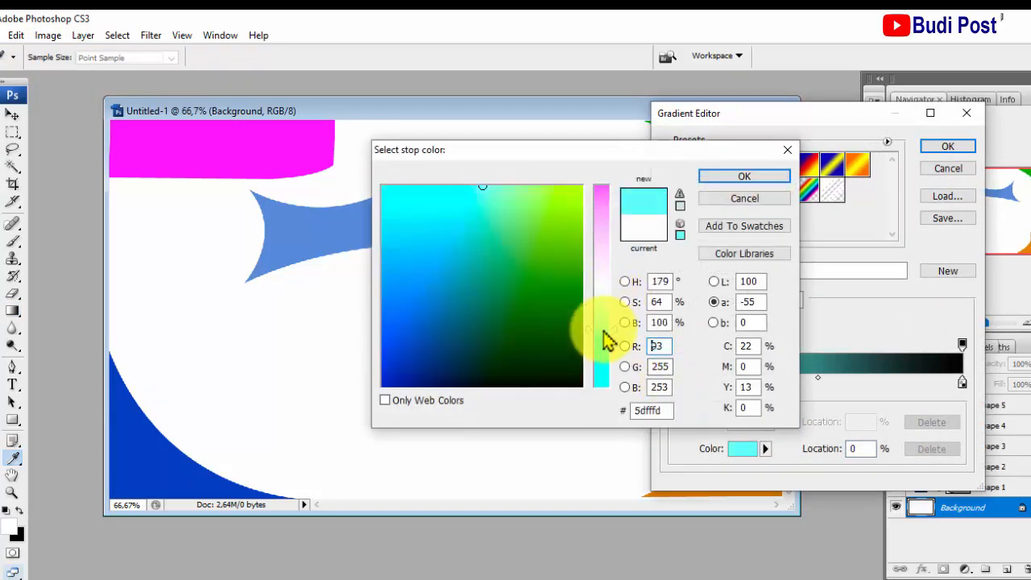
{"action": "left_click", "coordinate": [531, 203]}
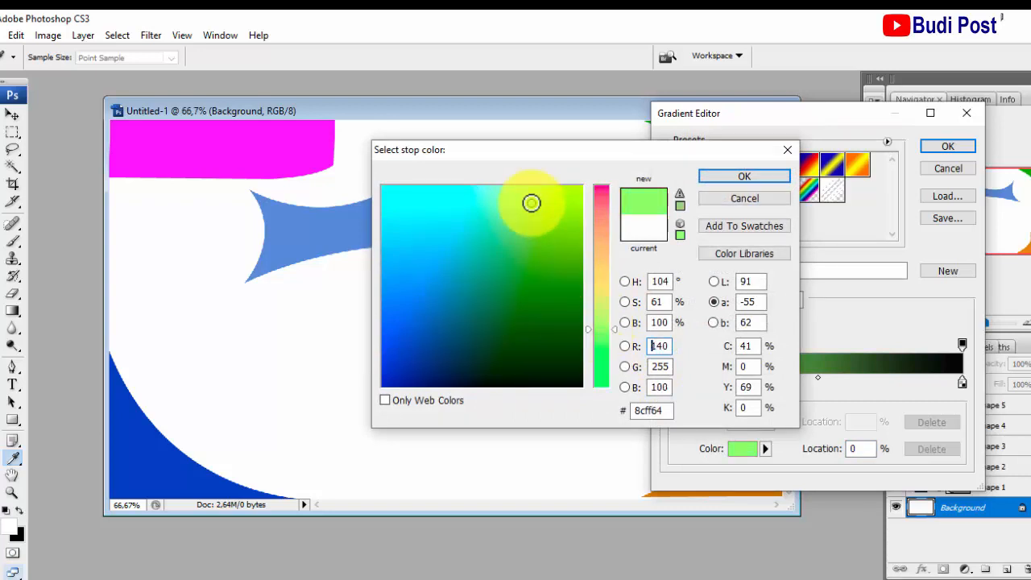
{"action": "left_click", "coordinate": [719, 177]}
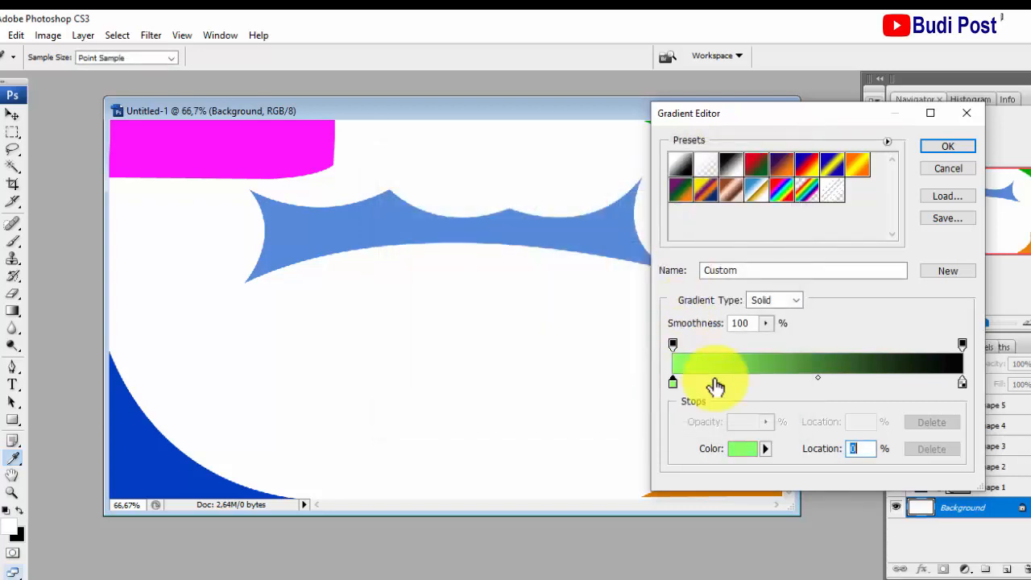
Set the gradient's end colour stop to orange ff9f00 and apply the linear gradient across the Background layer from left edge to right edge
{"action": "double_click", "coordinate": [962, 383]}
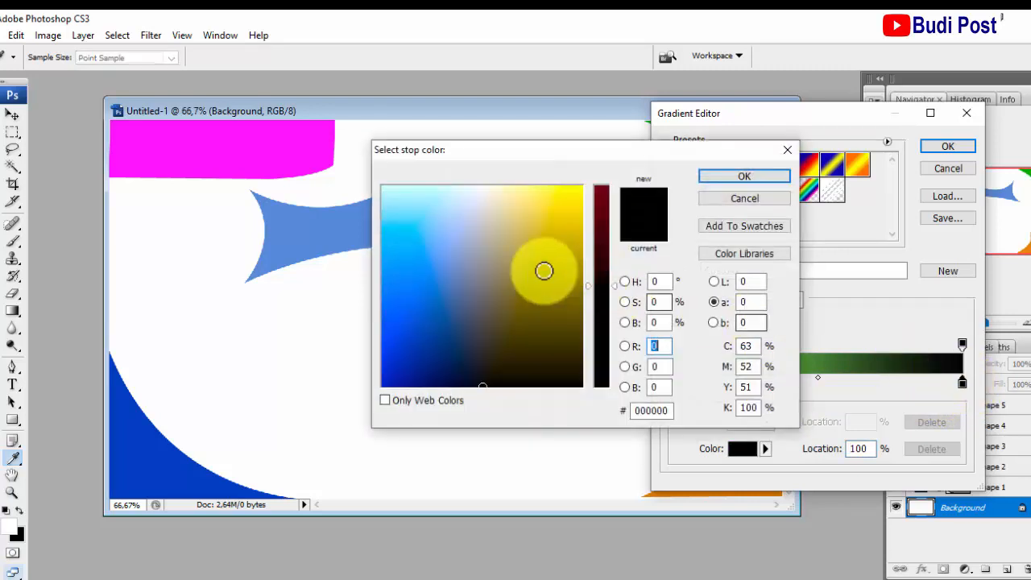
{"action": "left_click", "coordinate": [458, 270]}
{"action": "left_click", "coordinate": [605, 319]}
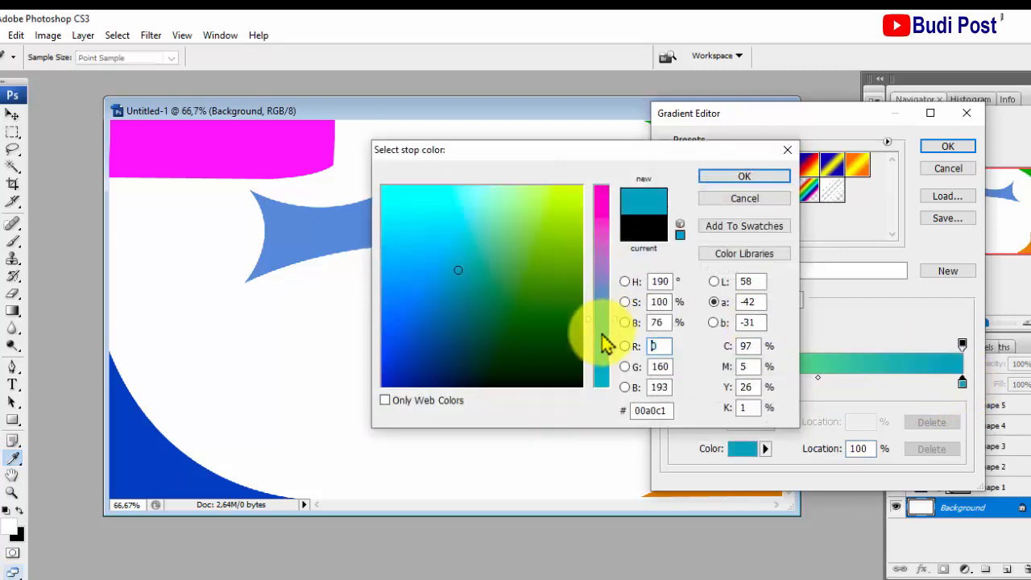
{"action": "left_click", "coordinate": [543, 326]}
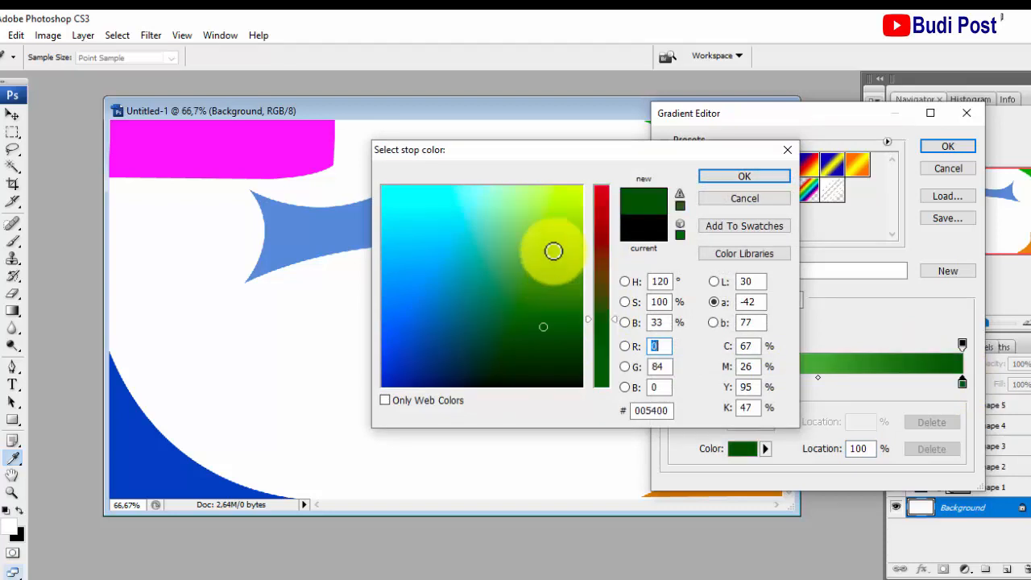
{"action": "left_click", "coordinate": [554, 244]}
{"action": "left_click", "coordinate": [569, 254]}
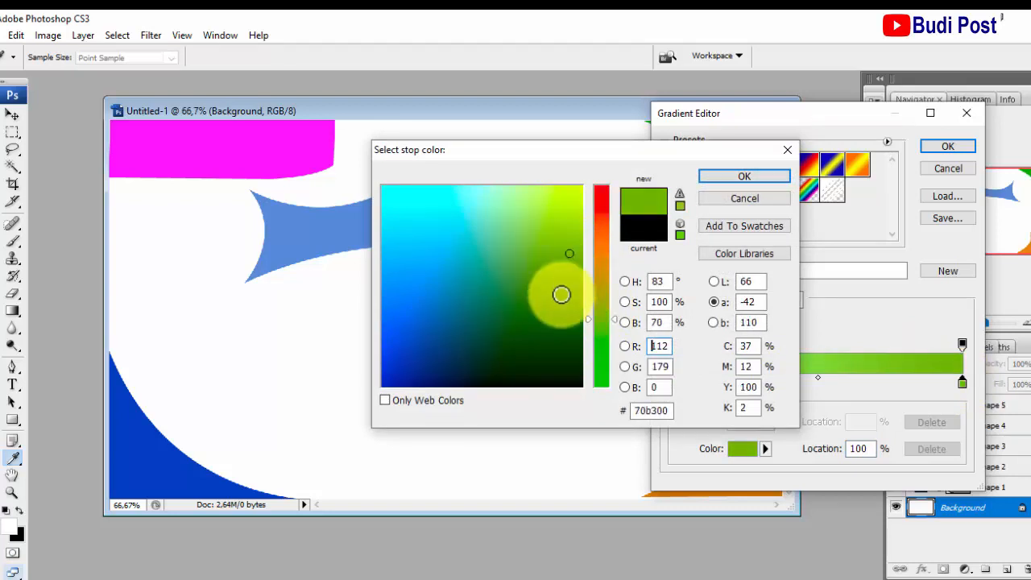
{"action": "left_click", "coordinate": [604, 265]}
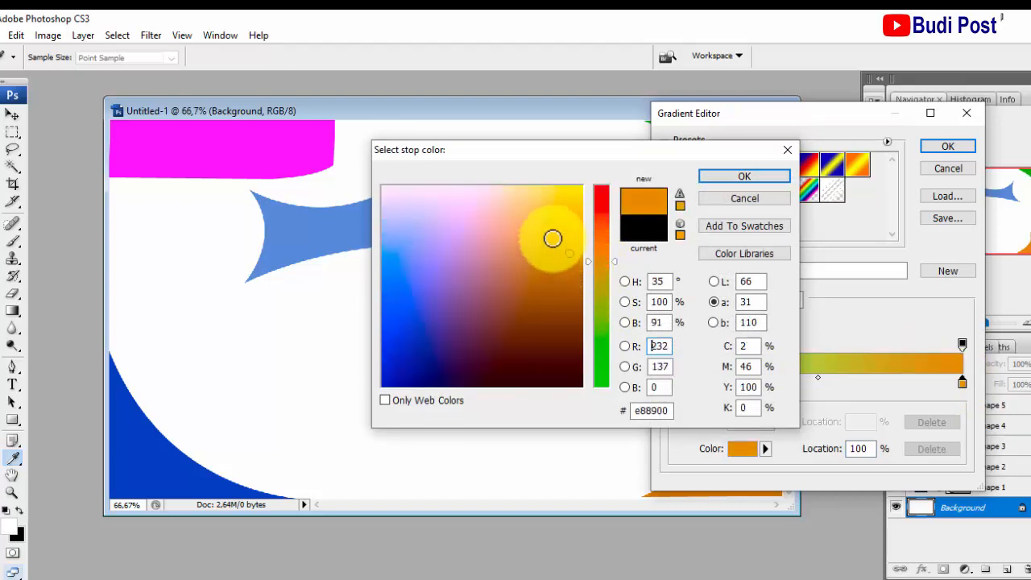
{"action": "left_click", "coordinate": [550, 237]}
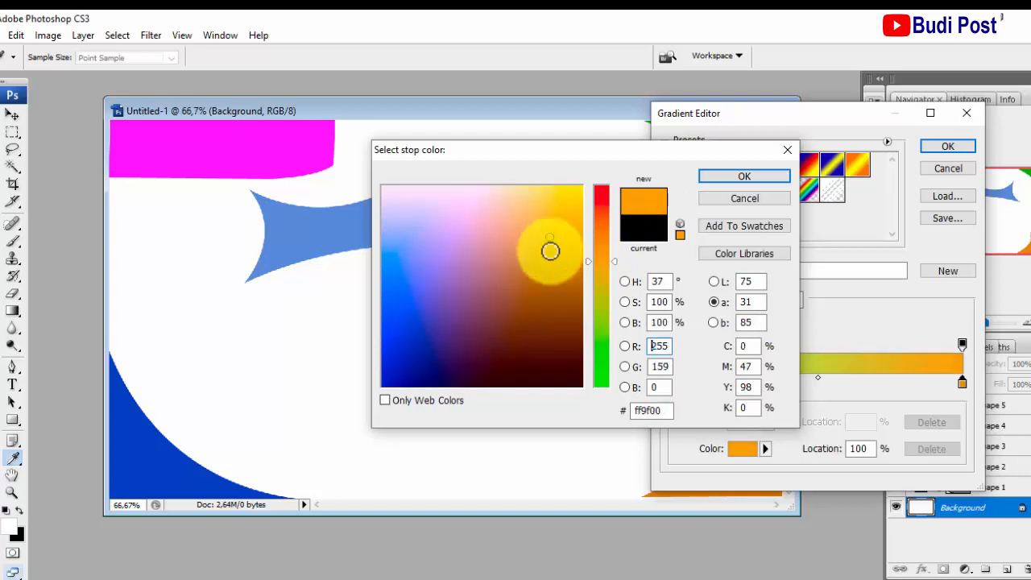
{"action": "left_click", "coordinate": [739, 177]}
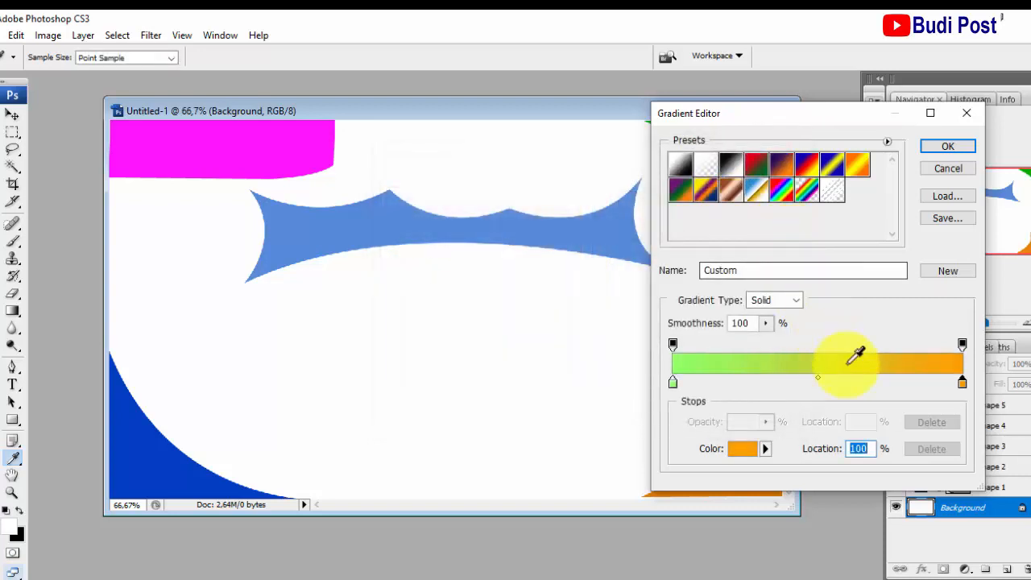
{"action": "left_click", "coordinate": [938, 147]}
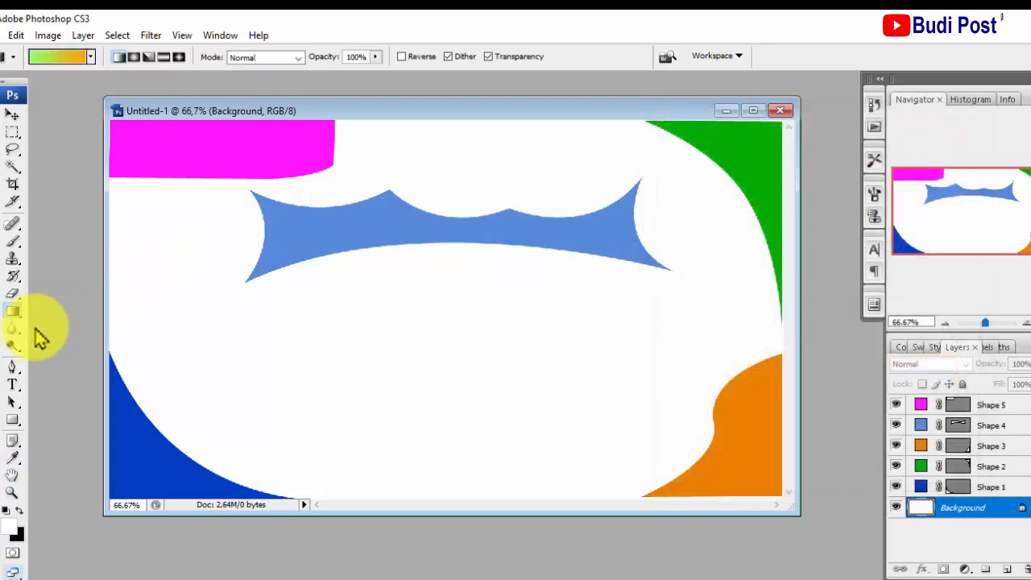
{"action": "left_click_drag", "start_coordinate": [110, 275], "coordinate": [797, 292]}
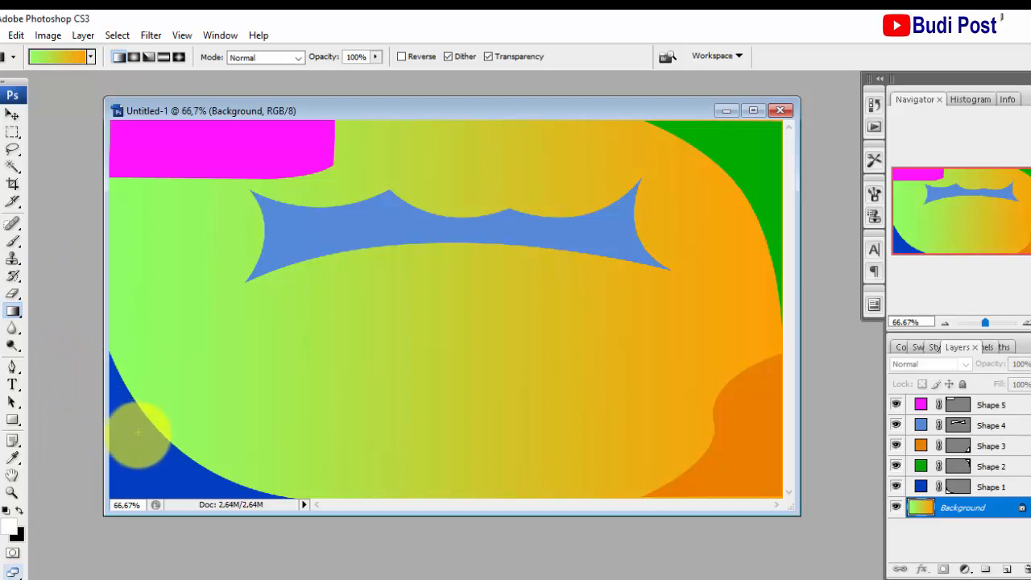
Select the dark blue lower-left corner shape's layer and add a Stroke layer style to it
{"action": "left_click", "coordinate": [12, 116]}
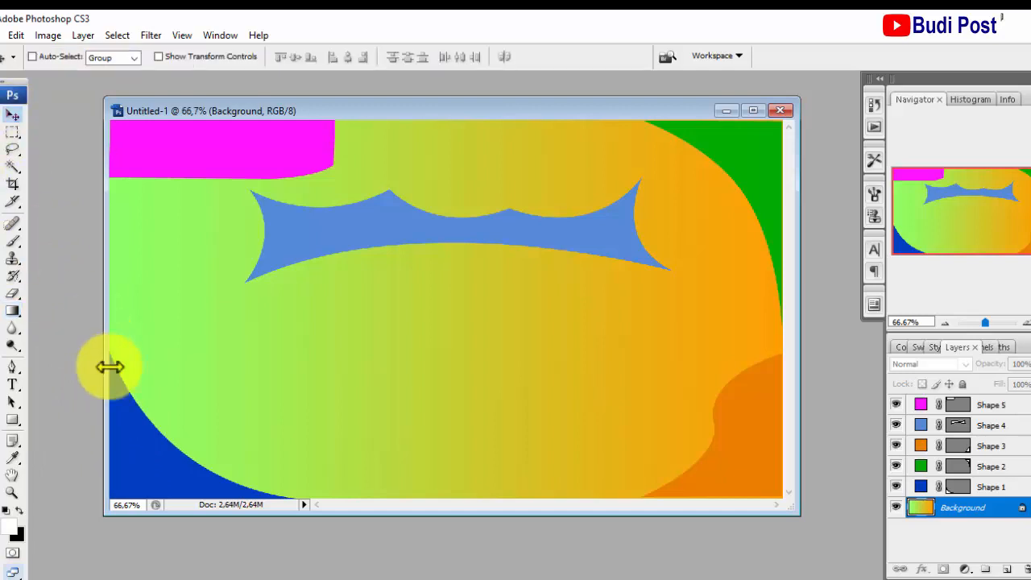
{"action": "right_click", "coordinate": [138, 443]}
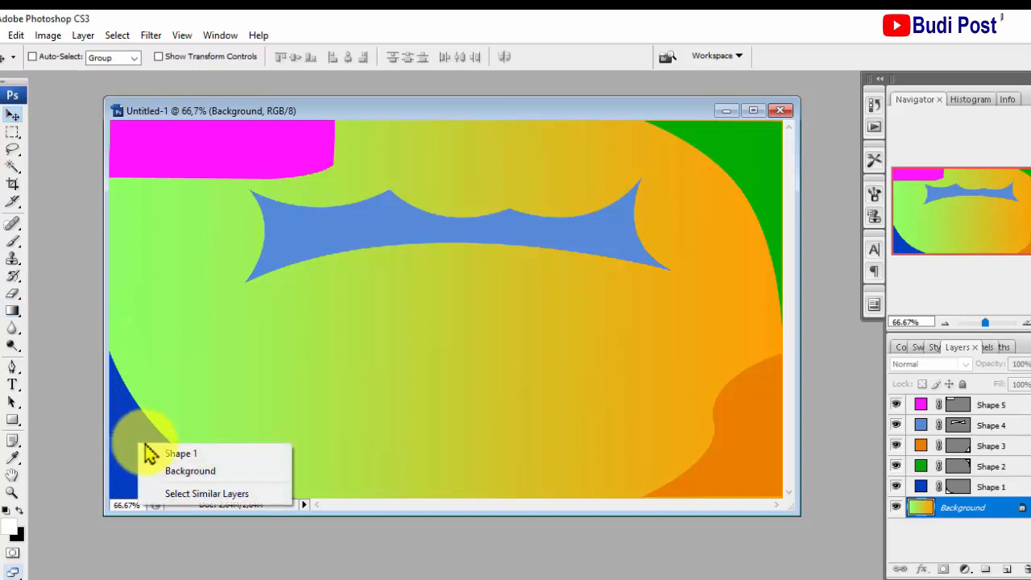
{"action": "left_click", "coordinate": [174, 454]}
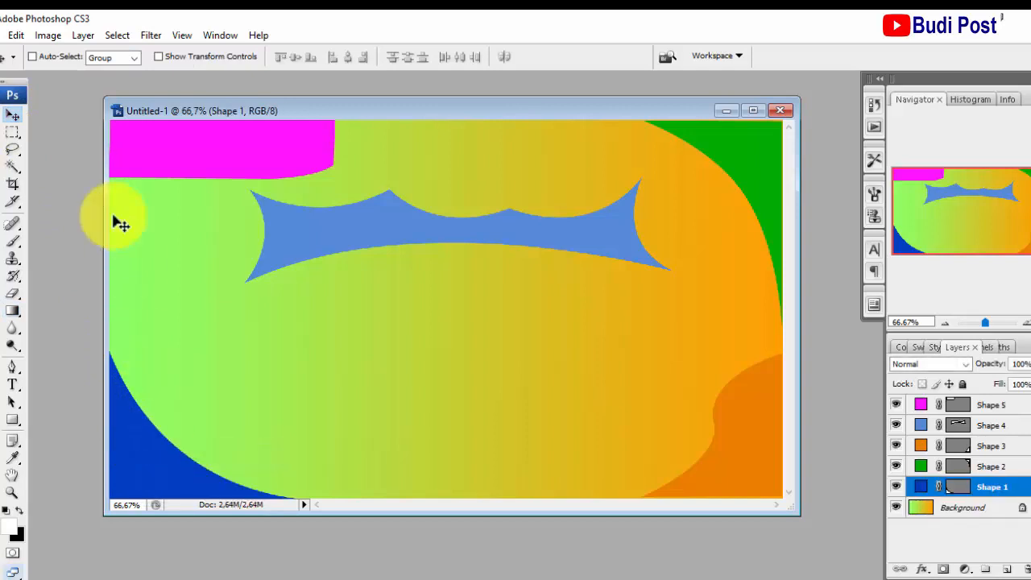
{"action": "left_click", "coordinate": [82, 37]}
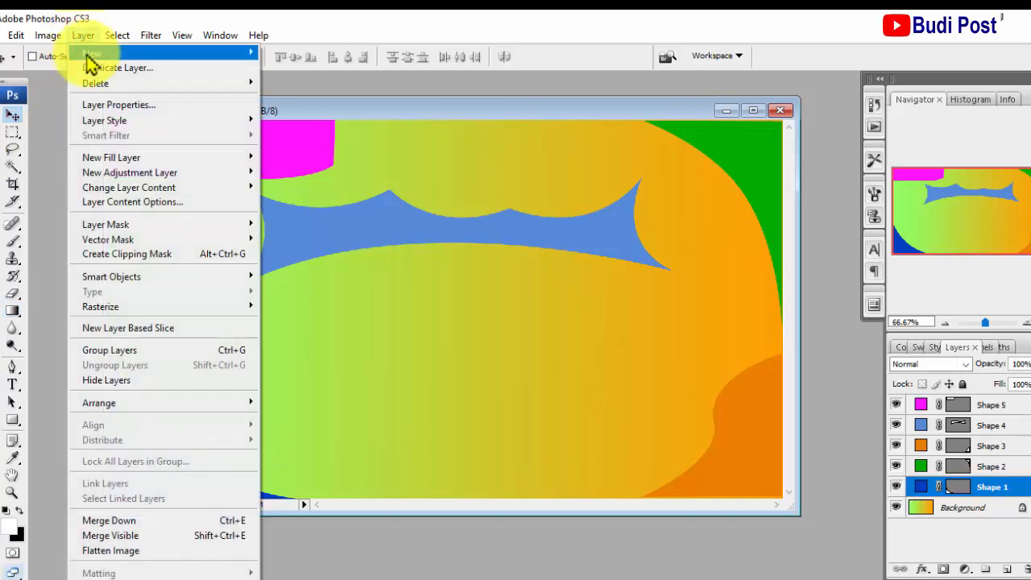
{"action": "mouse_move", "coordinate": [117, 128]}
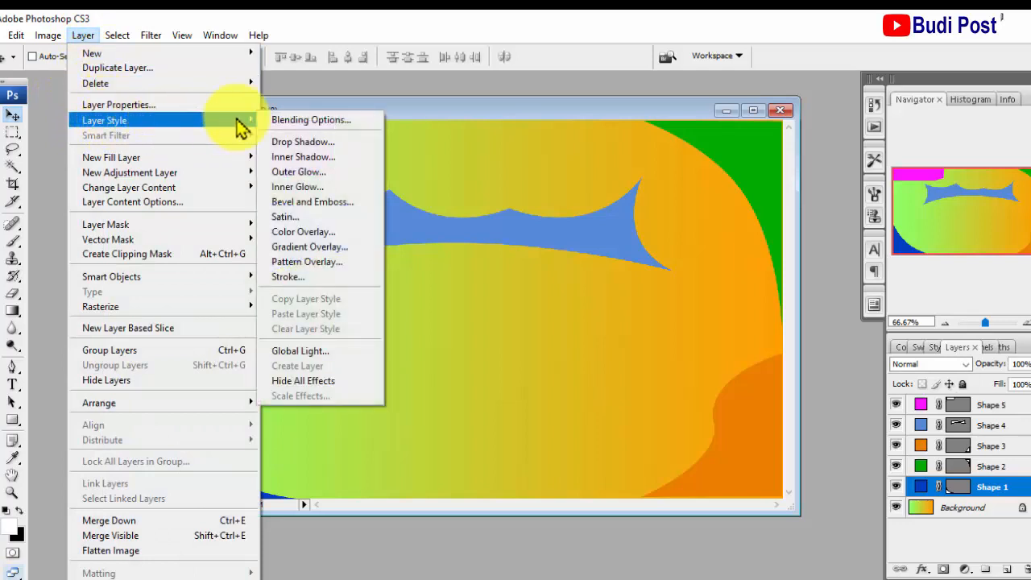
{"action": "left_click", "coordinate": [312, 283]}
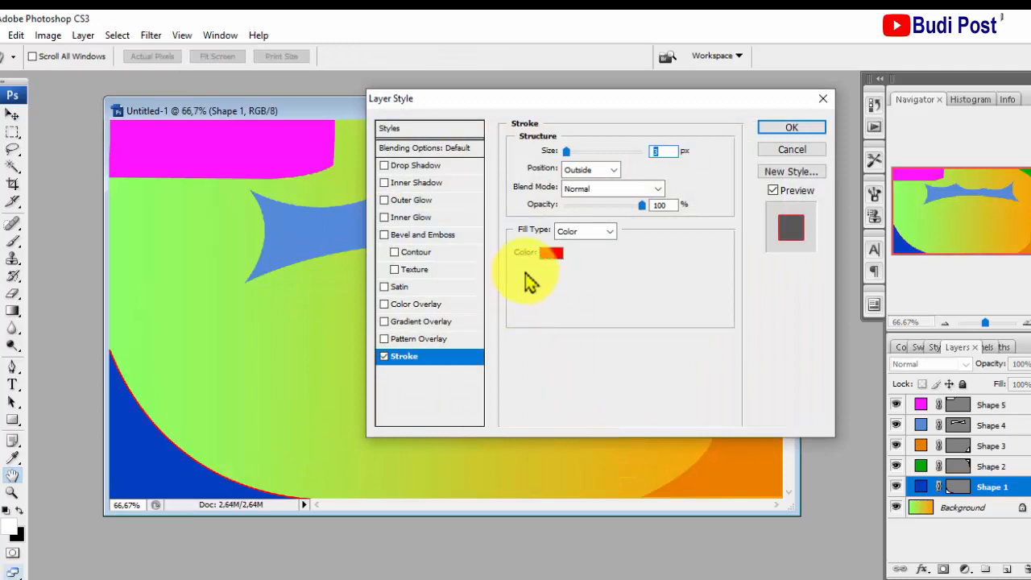
Set the dark blue shape's stroke colour to near-white fff4ff and its size to 10 px, and apply the style
{"action": "left_click", "coordinate": [550, 254]}
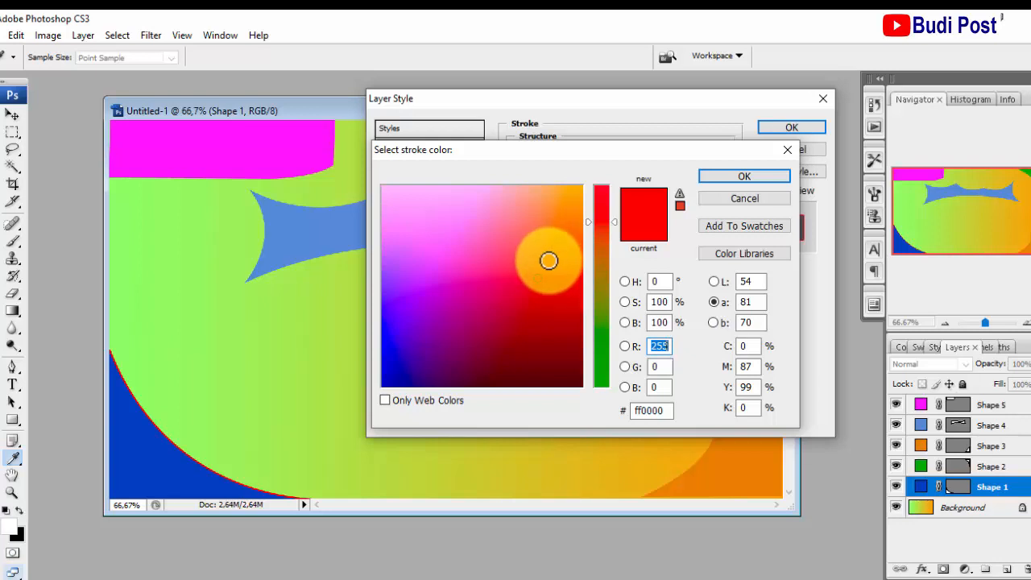
{"action": "left_click", "coordinate": [465, 200]}
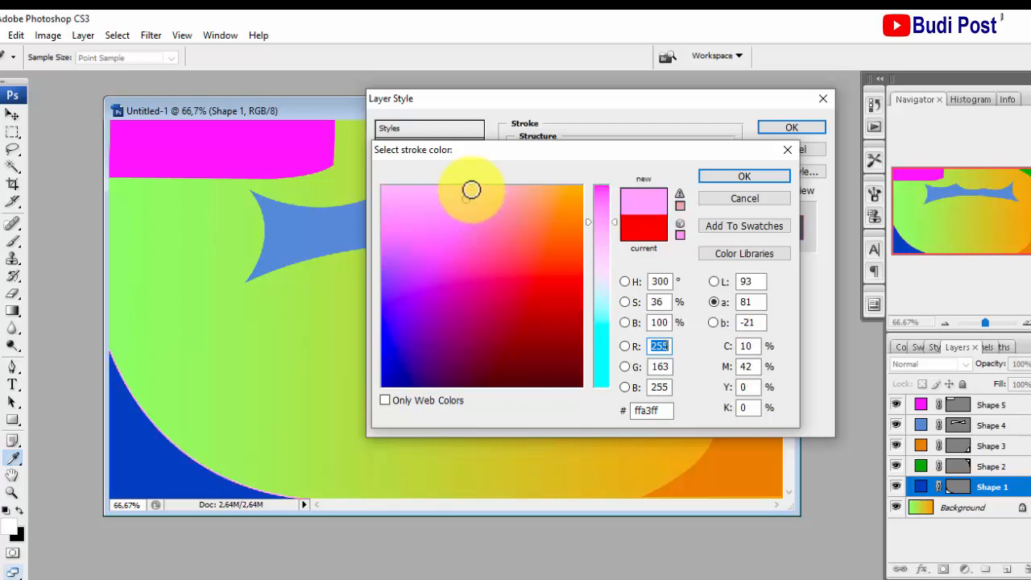
{"action": "left_click", "coordinate": [603, 275]}
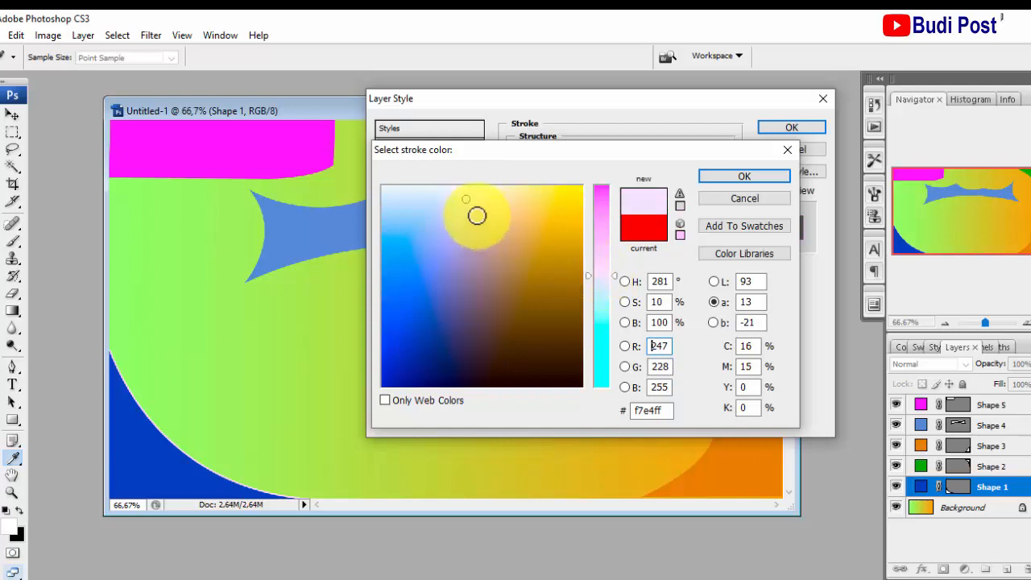
{"action": "left_click", "coordinate": [467, 193]}
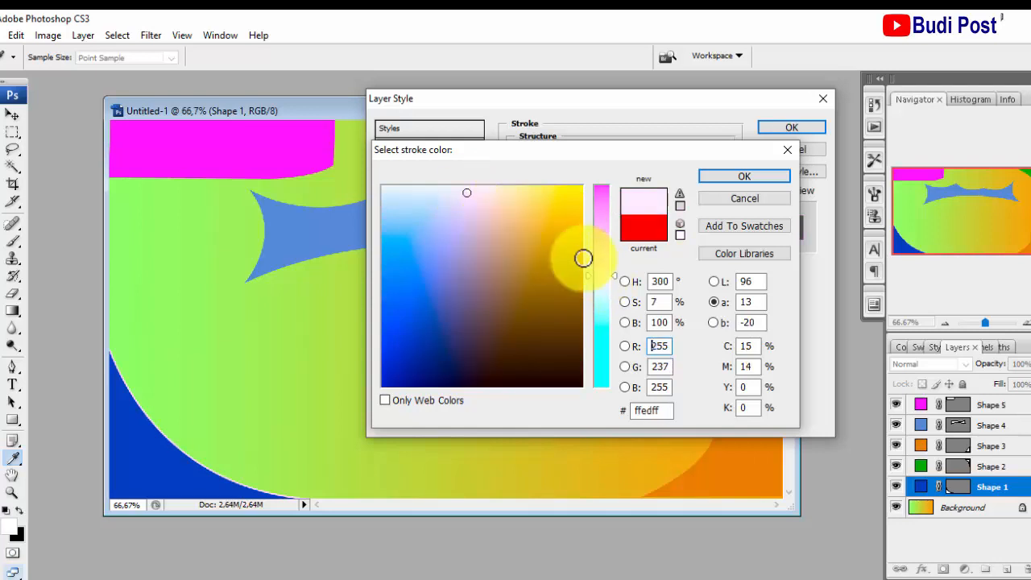
{"action": "left_click", "coordinate": [463, 189]}
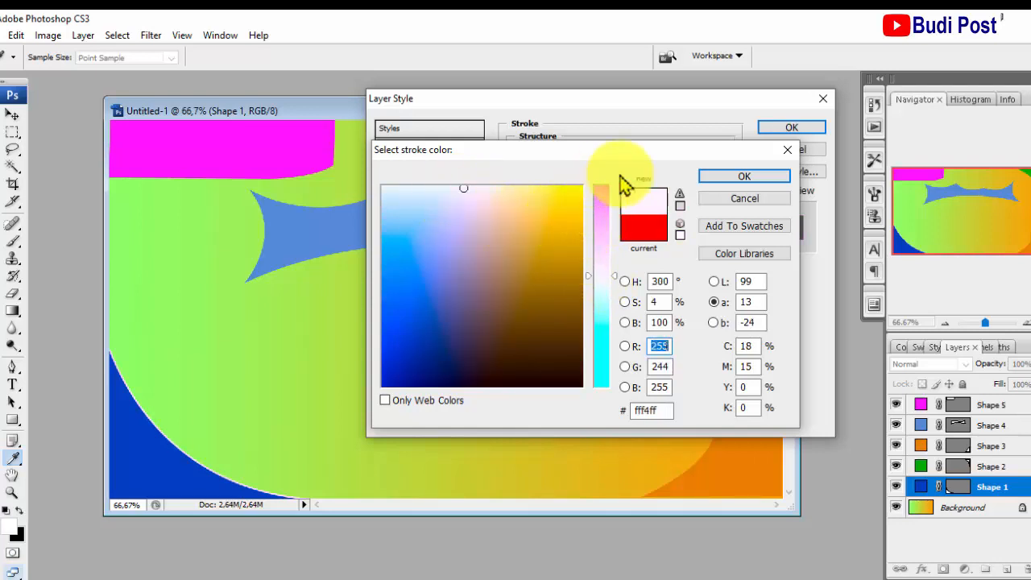
{"action": "left_click", "coordinate": [712, 178]}
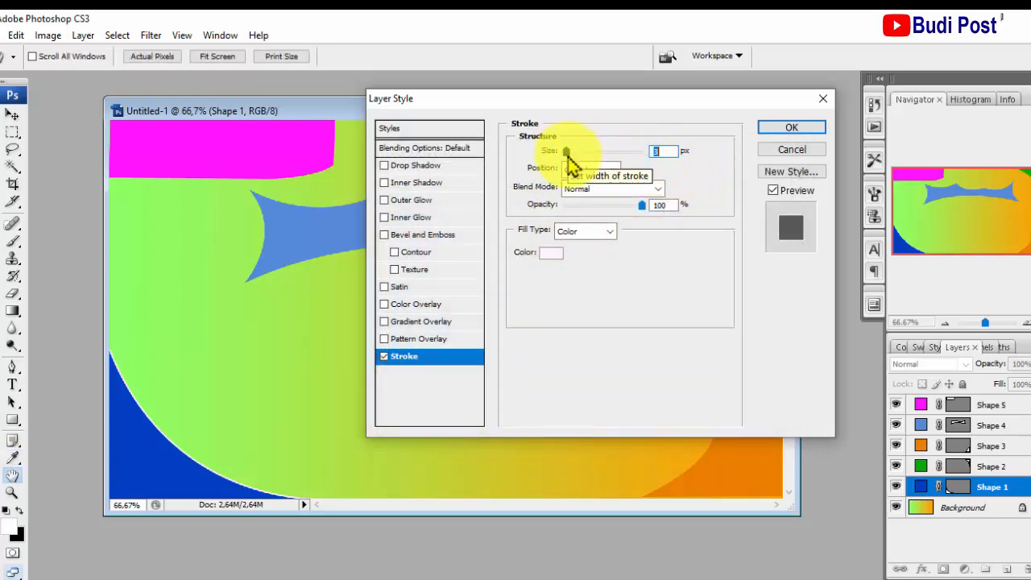
{"action": "left_click_drag", "start_coordinate": [565, 150], "coordinate": [571, 151]}
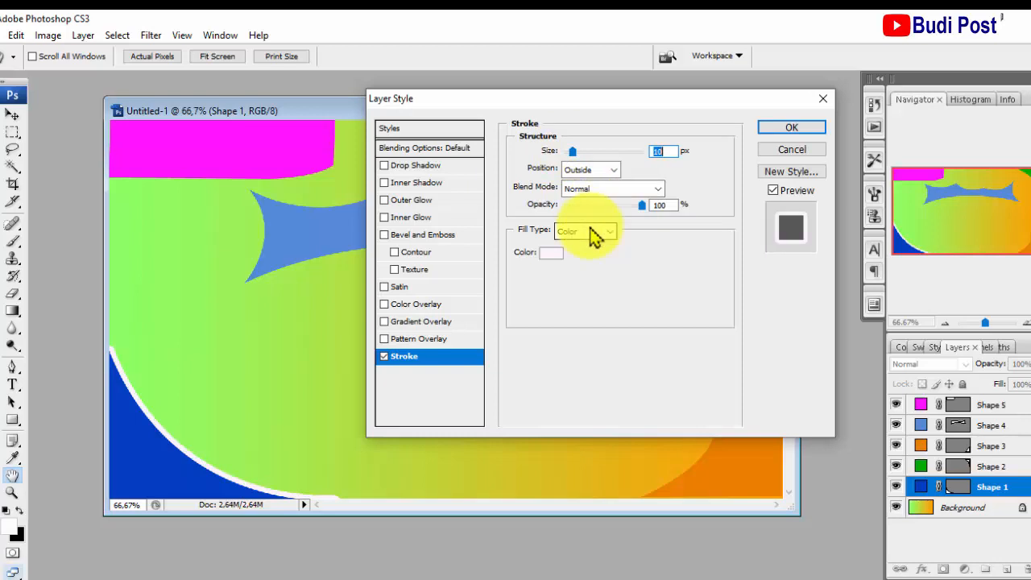
{"action": "left_click", "coordinate": [781, 133]}
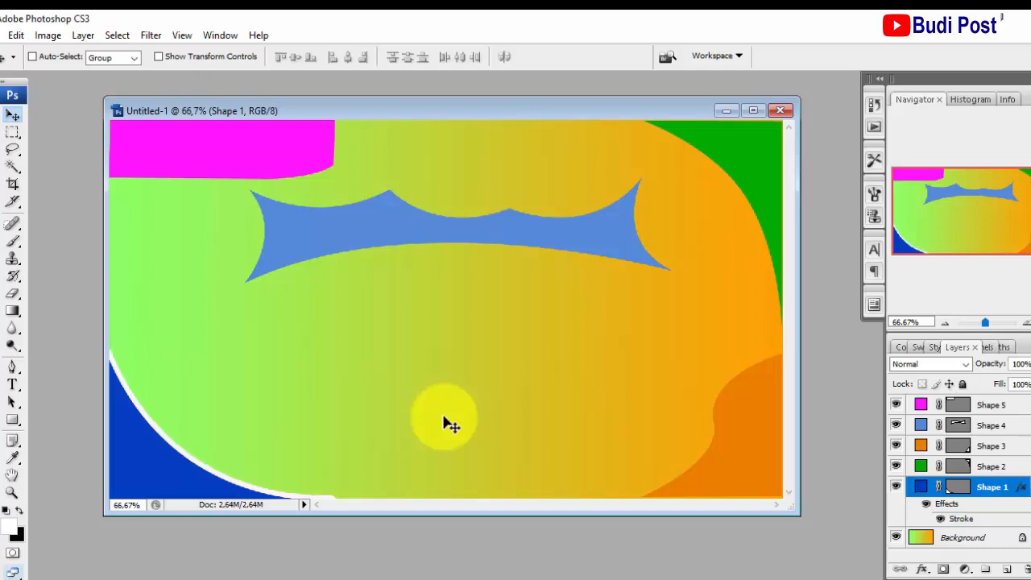
Select the orange lower-right corner shape's layer and add a Stroke layer style, keeping the shape in view beside the dialog
{"action": "right_click", "coordinate": [760, 433]}
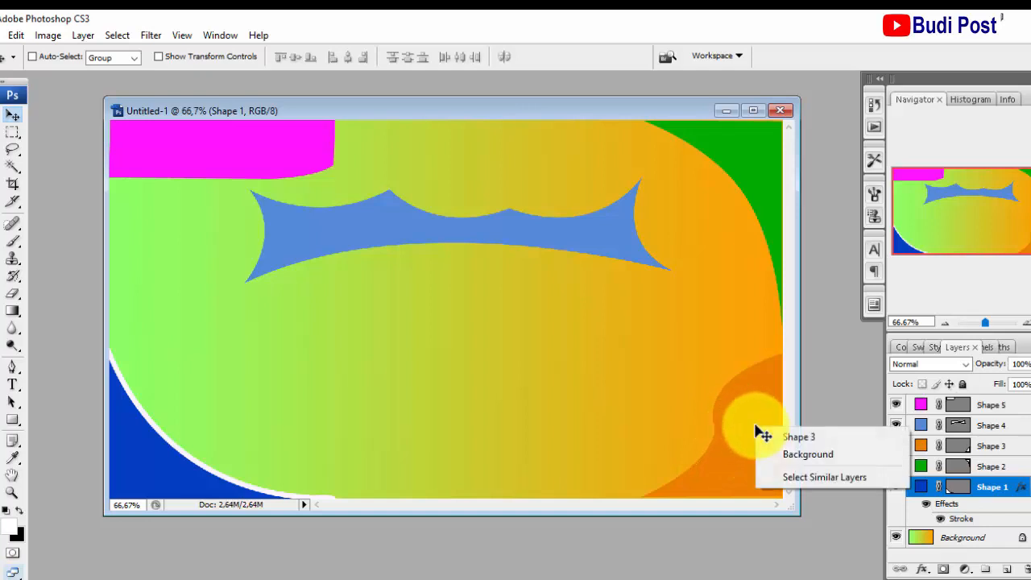
{"action": "left_click", "coordinate": [776, 438]}
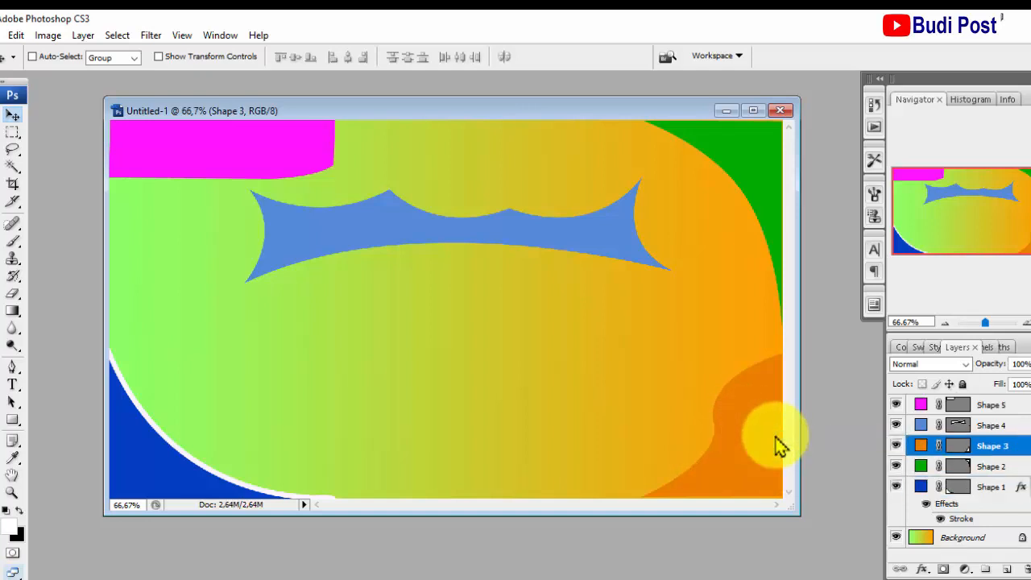
{"action": "left_click", "coordinate": [84, 40]}
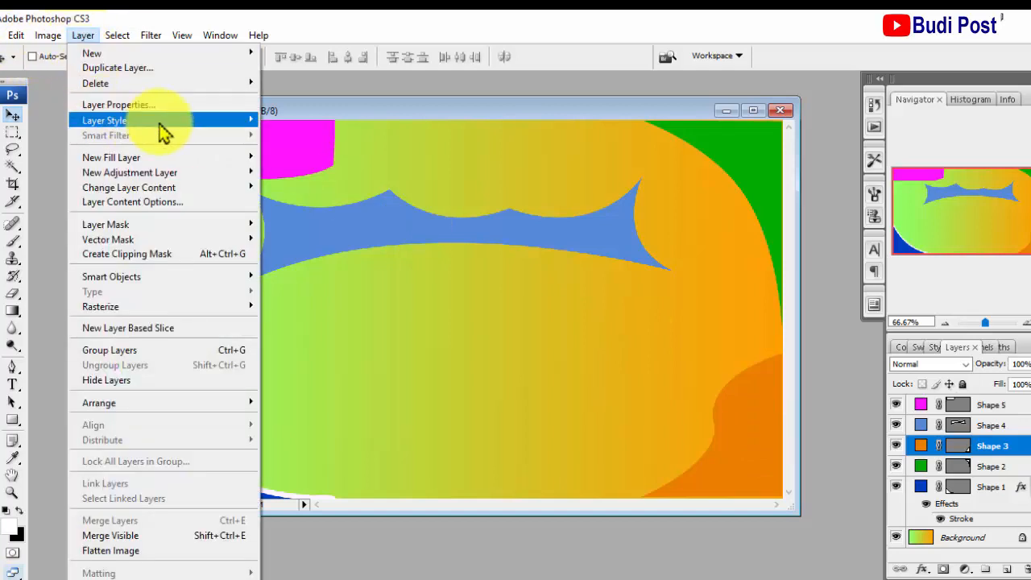
{"action": "mouse_move", "coordinate": [189, 122]}
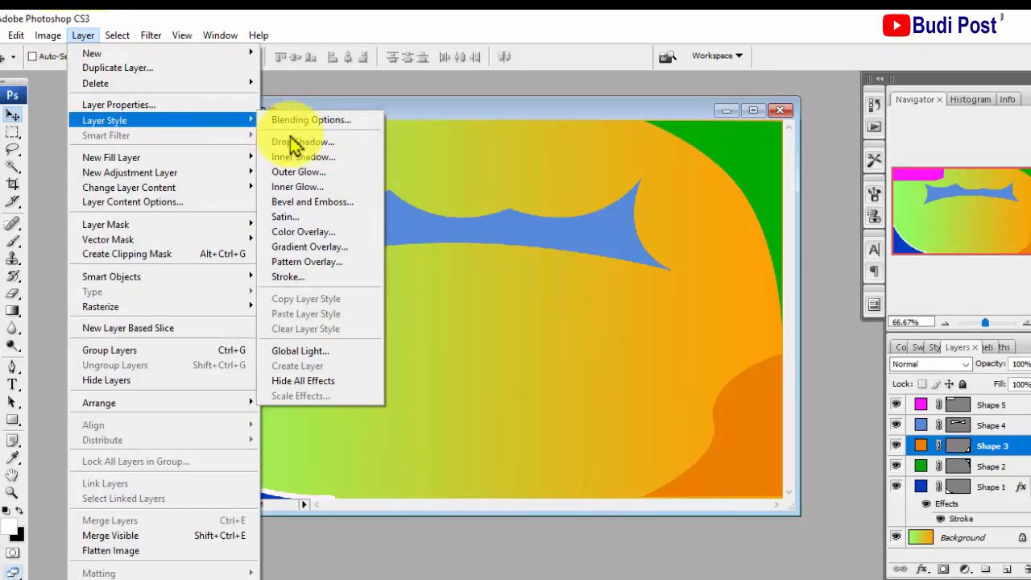
{"action": "left_click", "coordinate": [321, 278]}
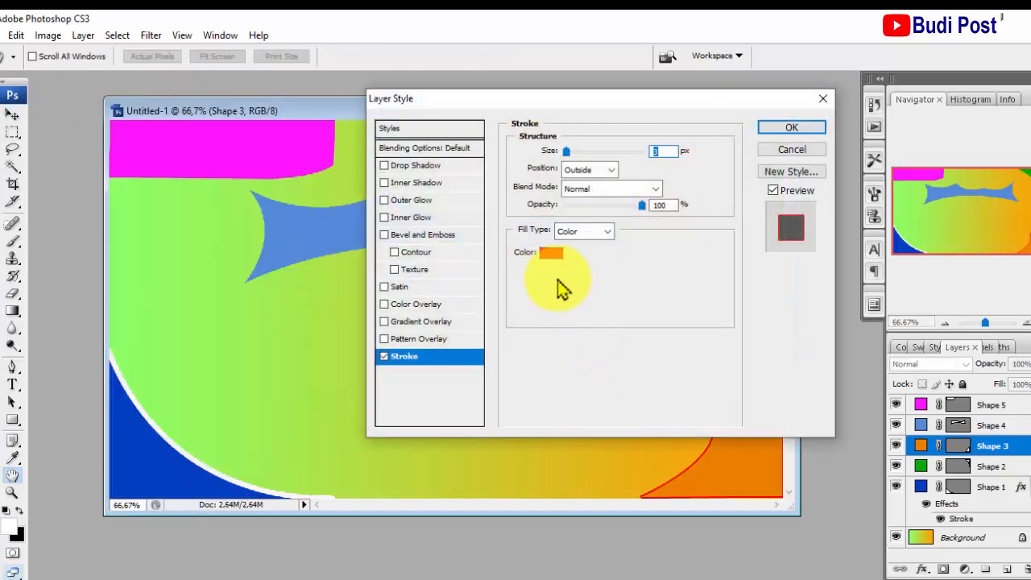
{"action": "left_click_drag", "start_coordinate": [589, 94], "coordinate": [319, 91]}
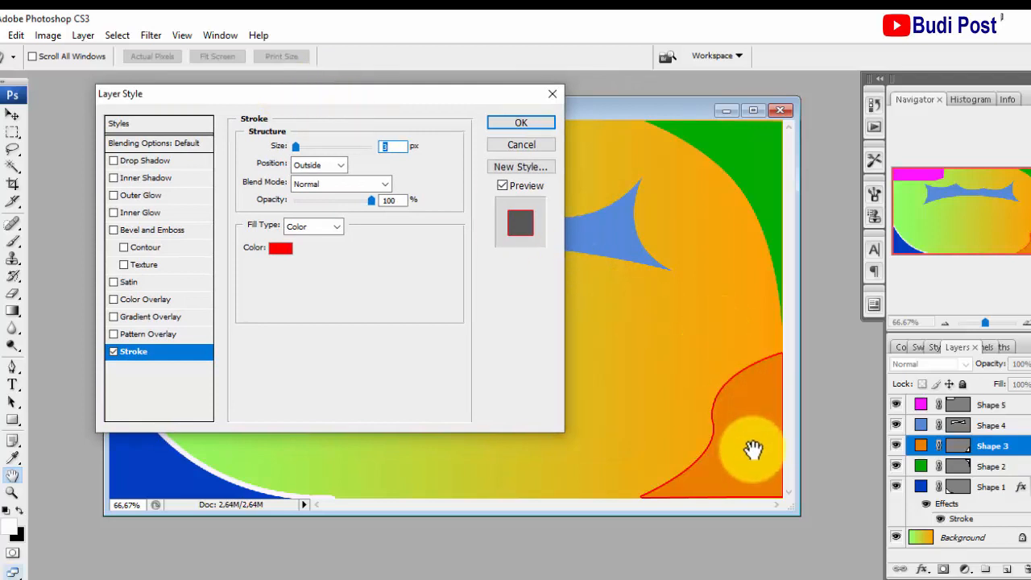
Set the orange shape's stroke colour to near-black 000800 and its size to 13 px, and apply the style
{"action": "left_click", "coordinate": [278, 253]}
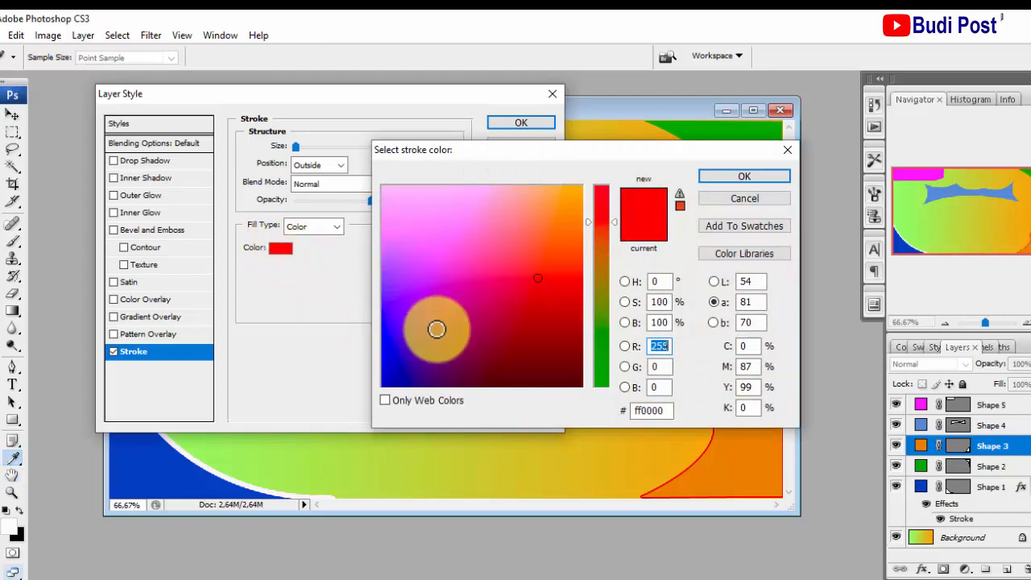
{"action": "left_click", "coordinate": [423, 373]}
{"action": "mouse_move", "coordinate": [556, 385]}
{"action": "left_mouse_down"}
{"action": "mouse_move", "coordinate": [603, 379]}
{"action": "mouse_move", "coordinate": [560, 385]}
{"action": "left_mouse_up"}
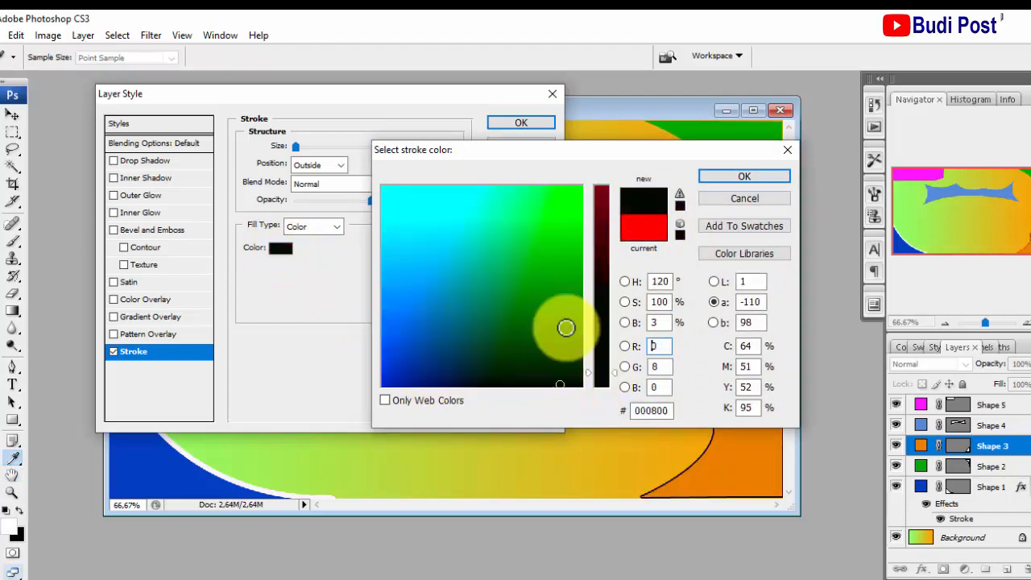
{"action": "left_click", "coordinate": [711, 176]}
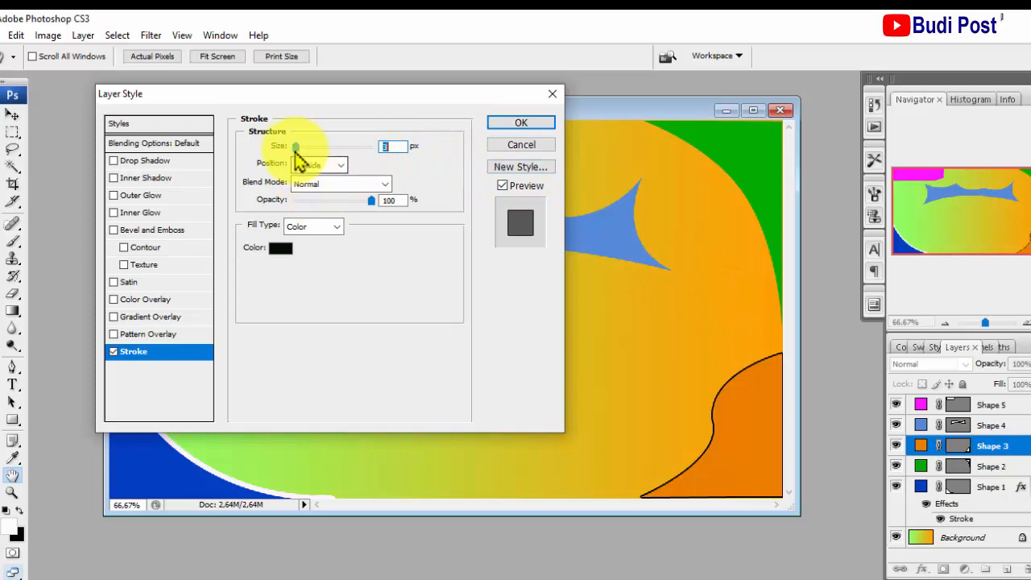
{"action": "left_click_drag", "start_coordinate": [295, 152], "coordinate": [309, 153]}
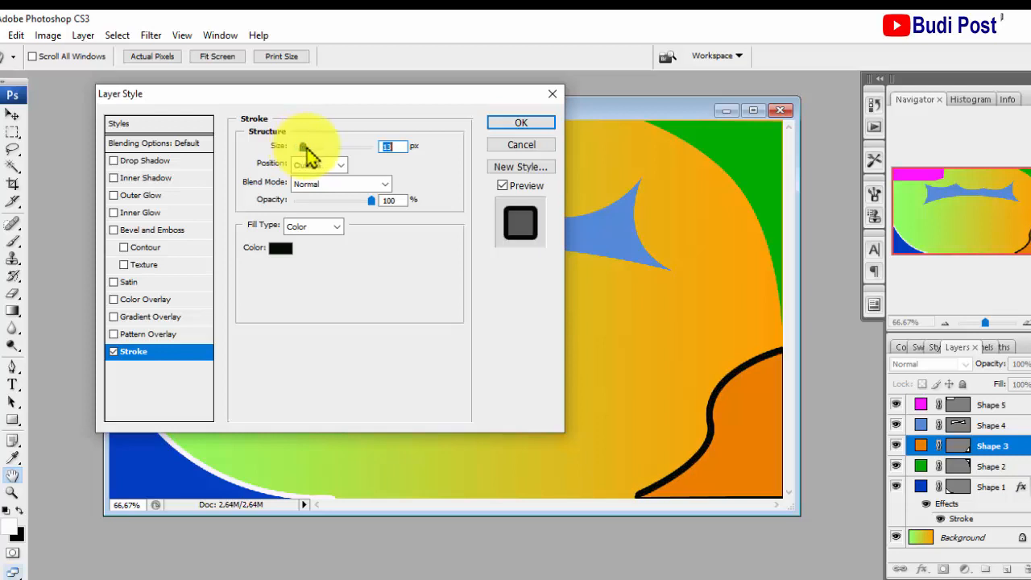
{"action": "left_click", "coordinate": [501, 127]}
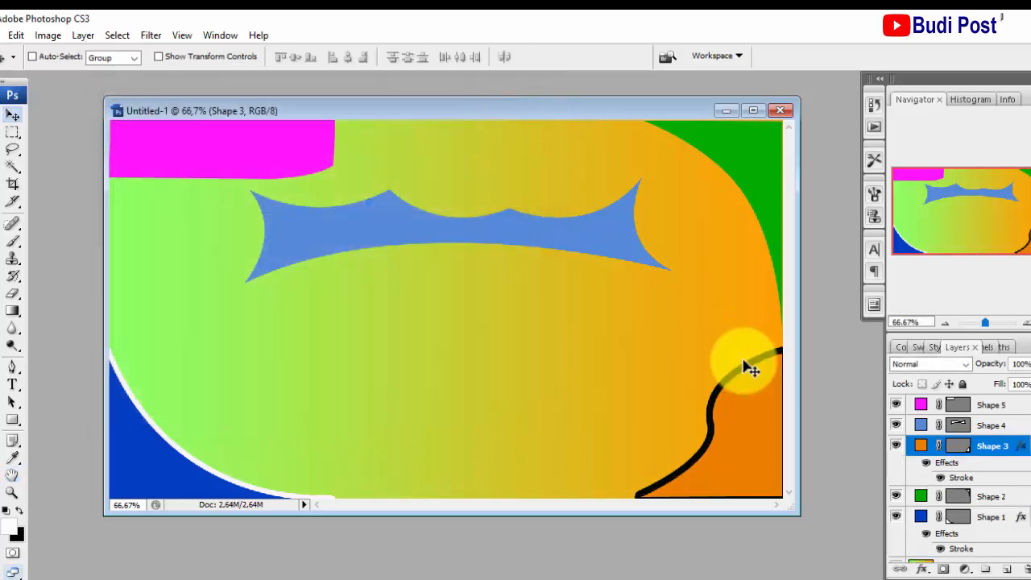
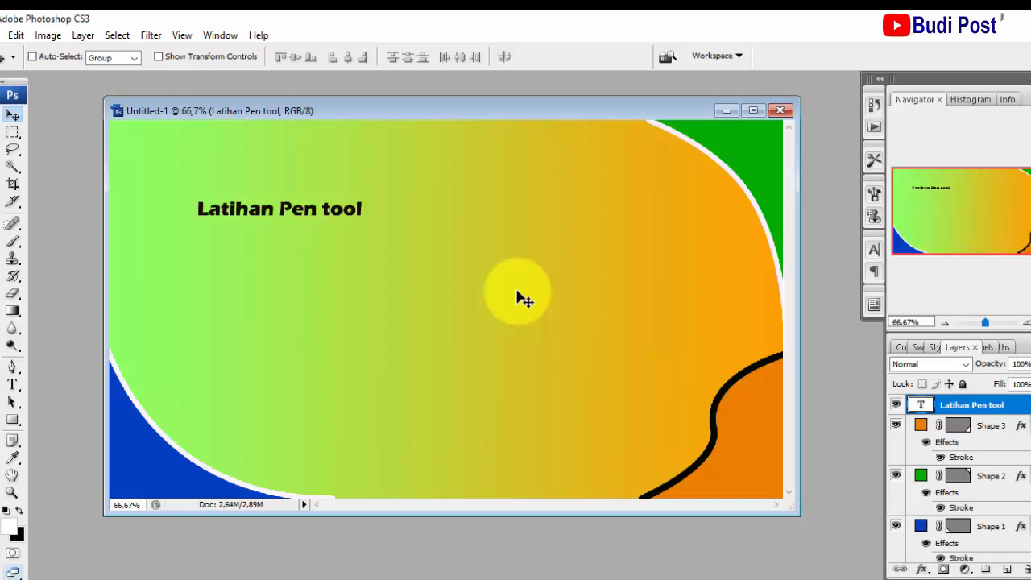
Enlarge the "Latihan Pen tool" text with Free Transform to about 258% width and 469% height across the canvas's upper area
{"action": "key", "text": "ctrl+t"}
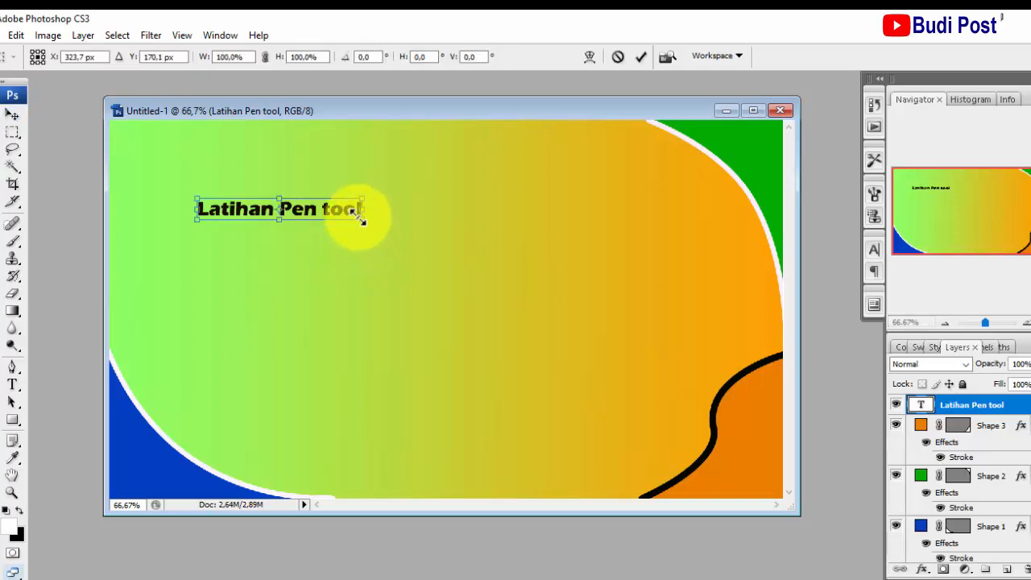
{"action": "left_click_drag", "start_coordinate": [361, 221], "coordinate": [539, 239]}
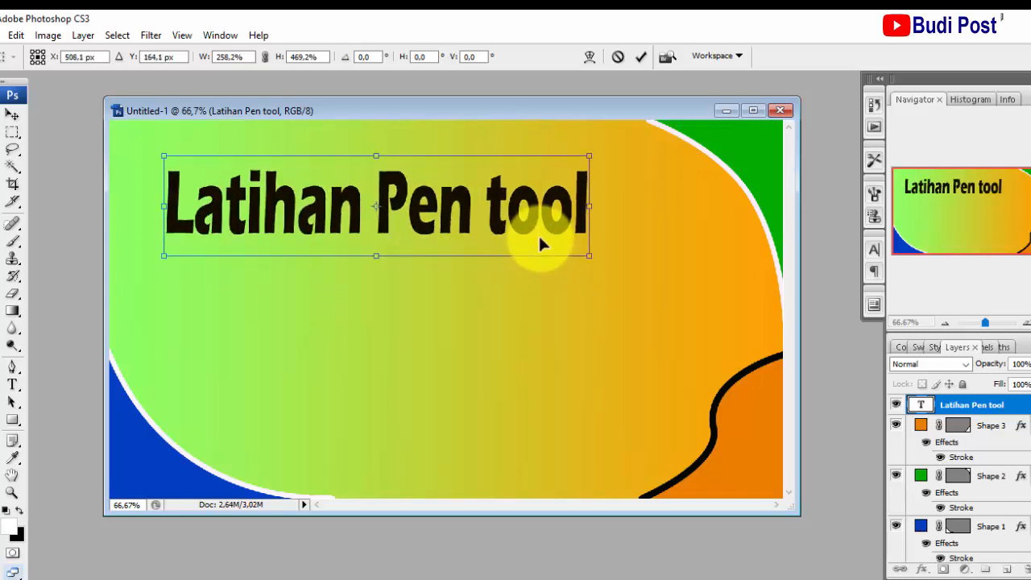
{"action": "key", "text": "Return"}
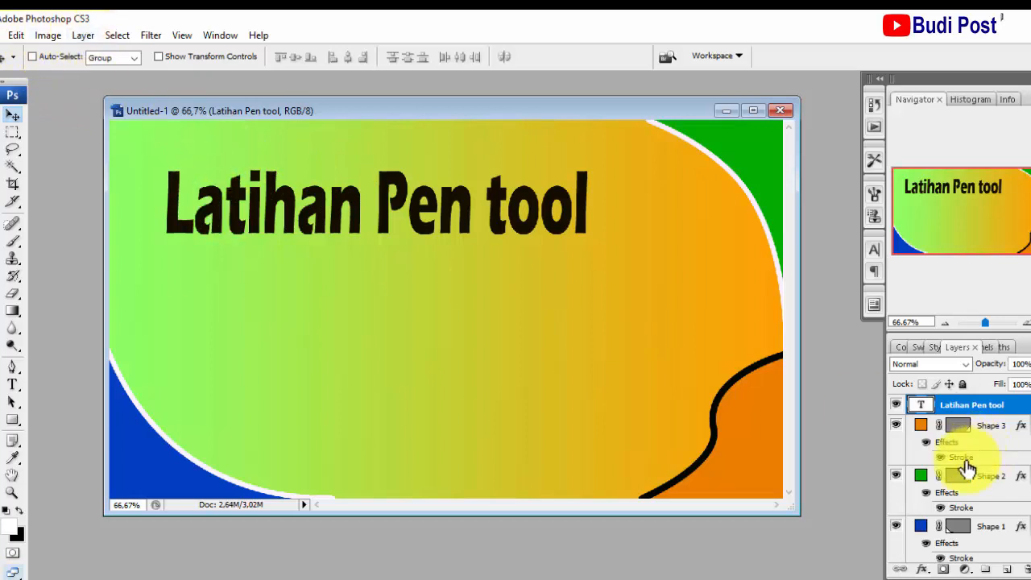
Select the "Latihan Pen tool" text layer and add a Stroke layer style, keeping the title in view beside the dialog
{"action": "right_click", "coordinate": [395, 186]}
{"action": "left_click", "coordinate": [411, 190]}
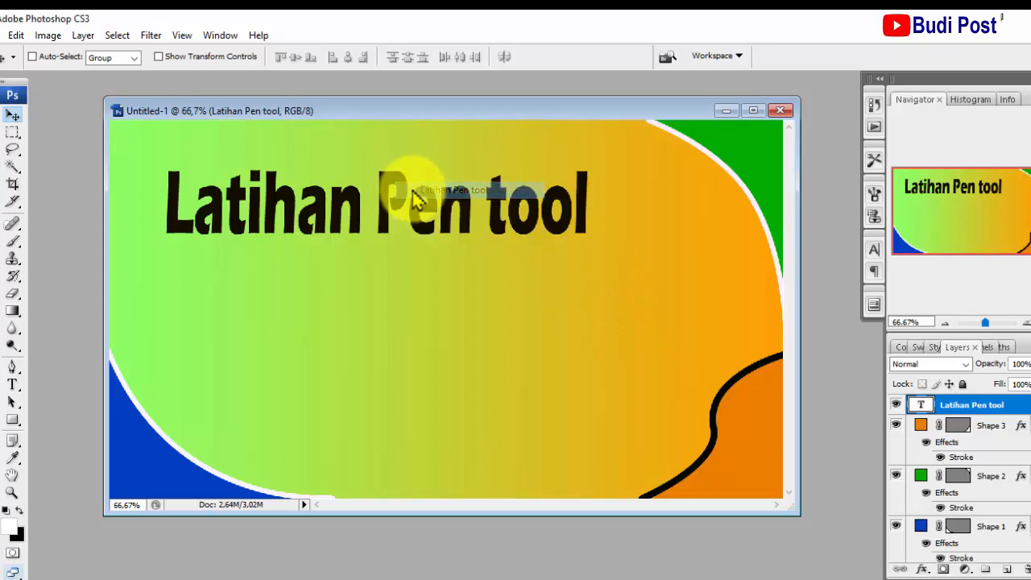
{"action": "left_click", "coordinate": [83, 36]}
{"action": "mouse_move", "coordinate": [210, 129]}
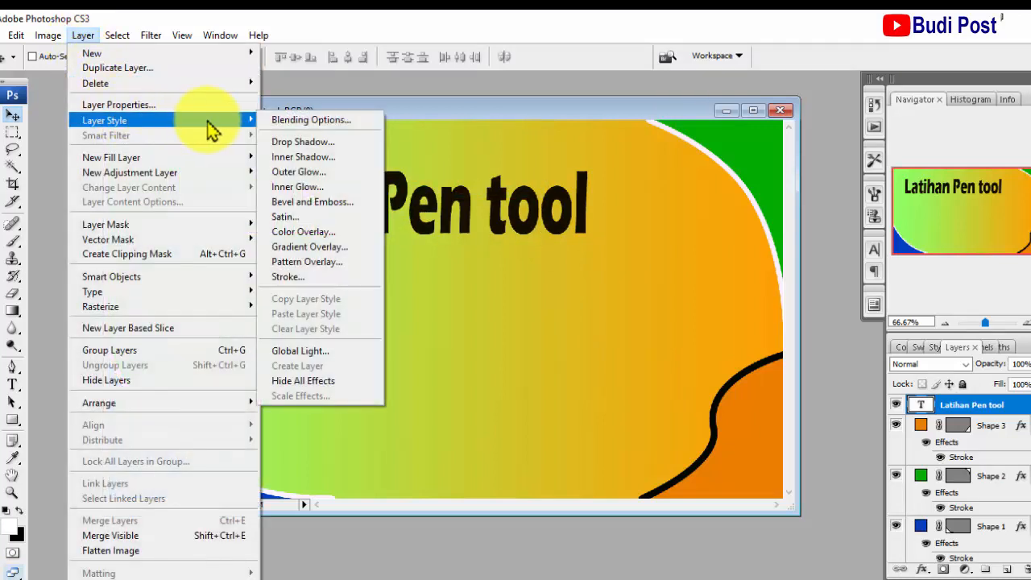
{"action": "left_click", "coordinate": [320, 278]}
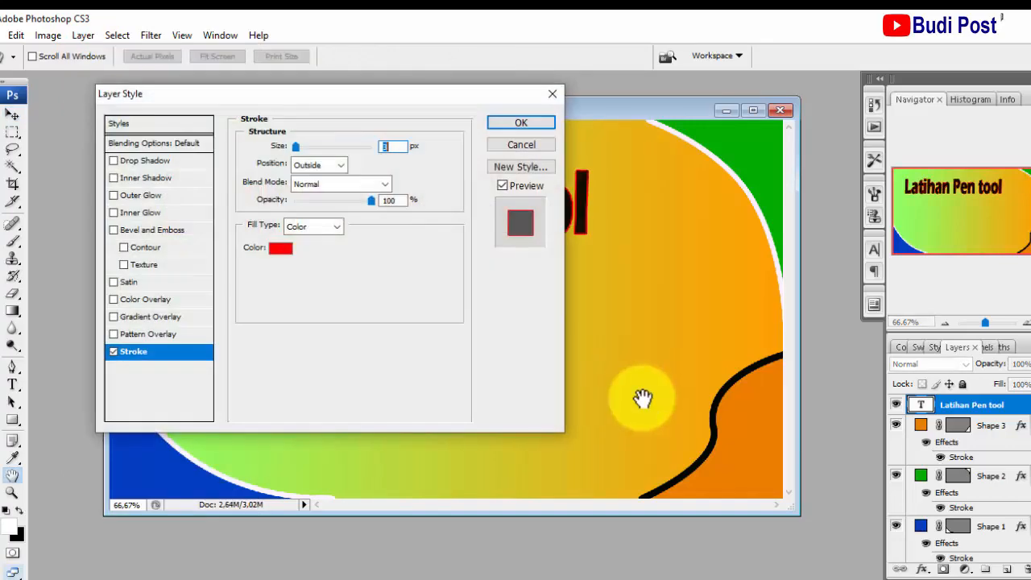
{"action": "left_click_drag", "start_coordinate": [352, 103], "coordinate": [760, 134]}
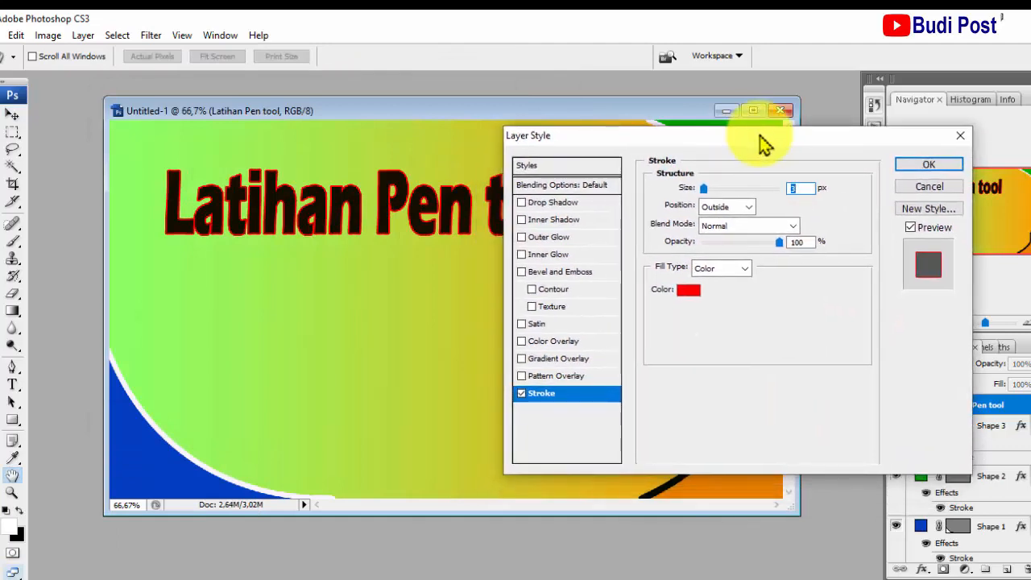
Set the title's stroke colour to a very pale pink, thicken the stroke slightly, and apply the style
{"action": "left_click", "coordinate": [692, 294]}
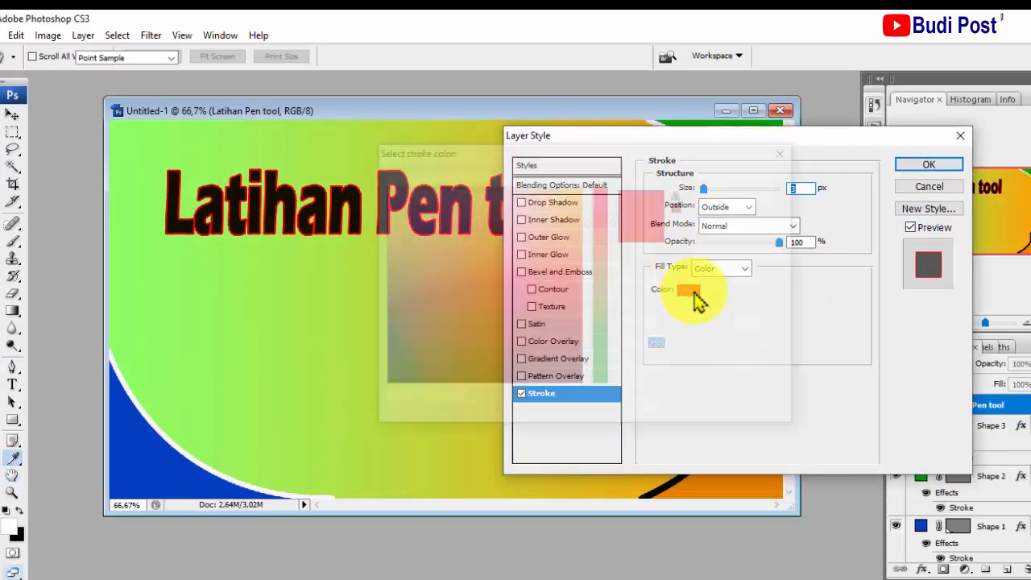
{"action": "left_click", "coordinate": [477, 202]}
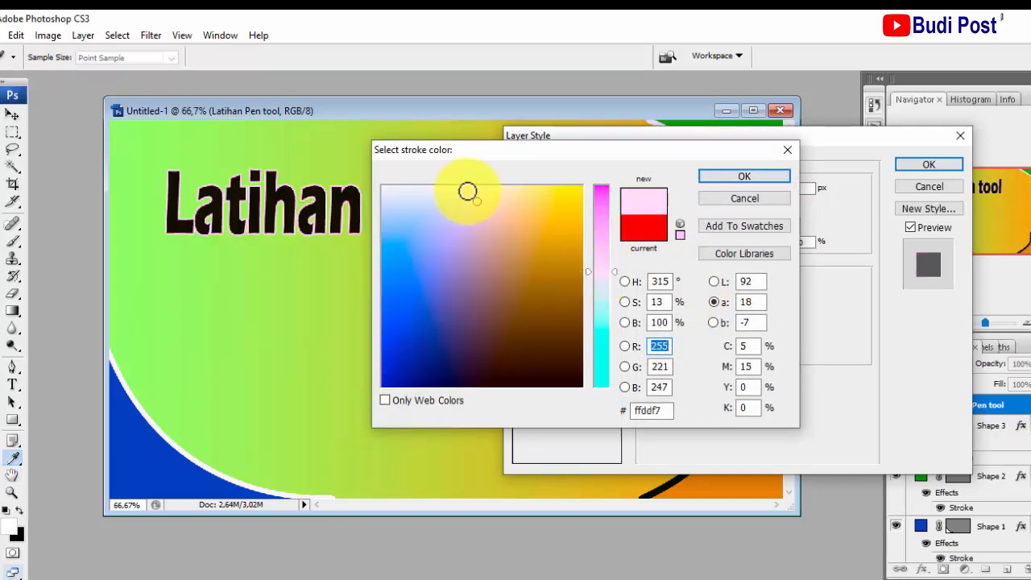
{"action": "left_click", "coordinate": [468, 191]}
{"action": "left_click", "coordinate": [744, 176]}
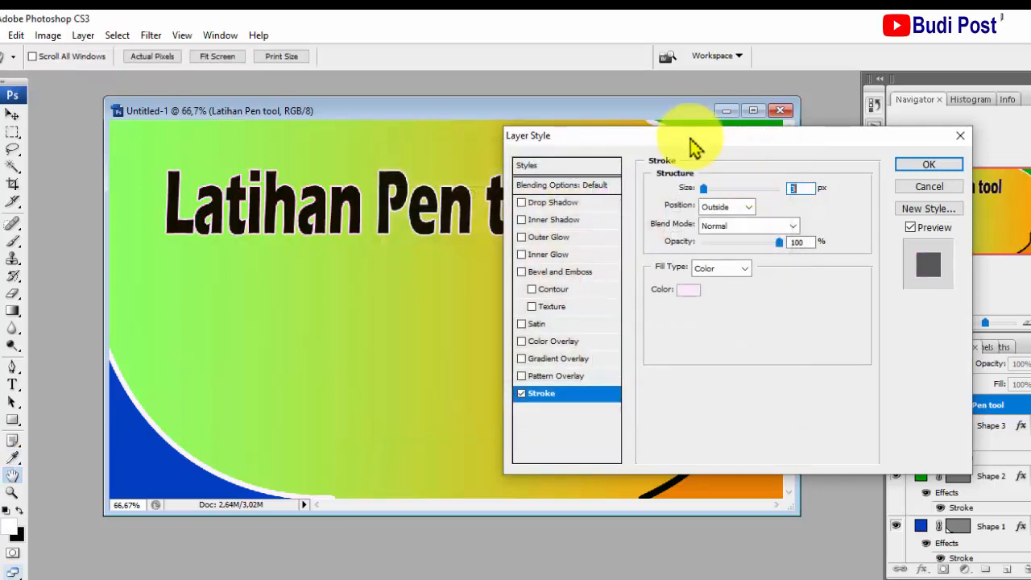
{"action": "left_click_drag", "start_coordinate": [686, 142], "coordinate": [719, 139]}
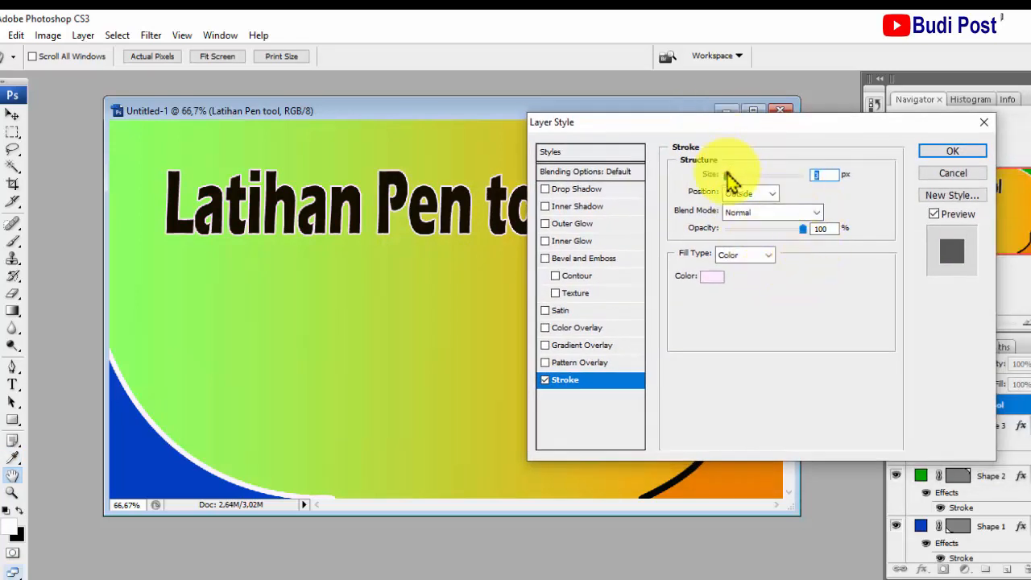
{"action": "left_click_drag", "start_coordinate": [726, 173], "coordinate": [731, 178]}
{"action": "left_click", "coordinate": [932, 154]}
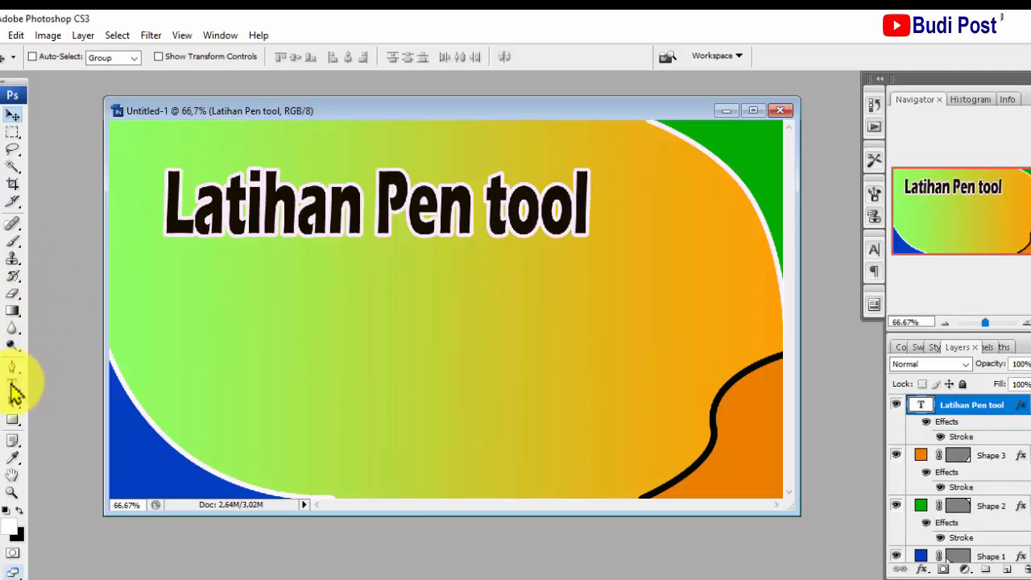
Add the text "Photoshop" below the title and set its colour to yellow ffeb2b
{"action": "left_click", "coordinate": [13, 387]}
{"action": "left_click", "coordinate": [253, 319]}
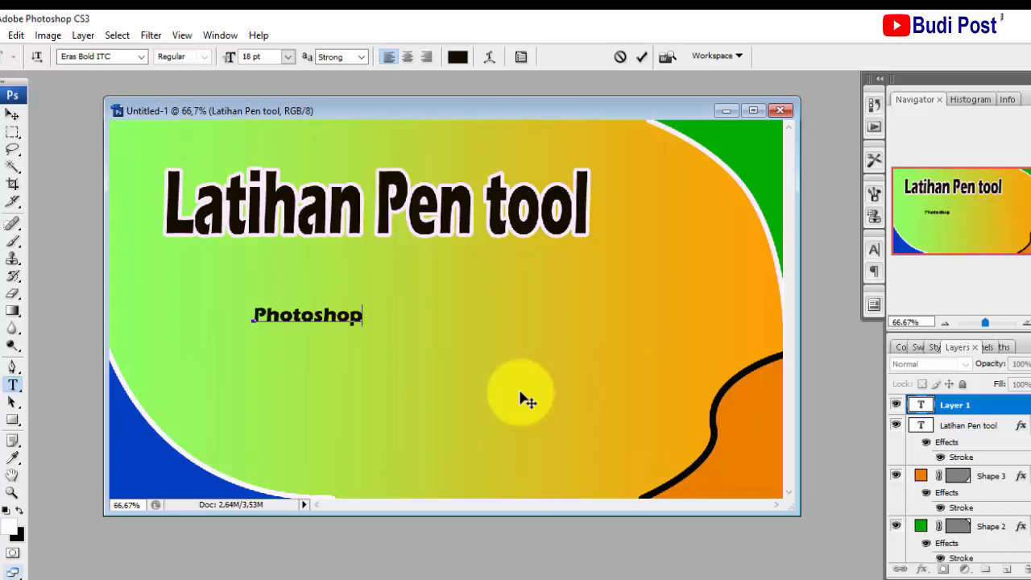
{"action": "key", "text": "ctrl+a"}
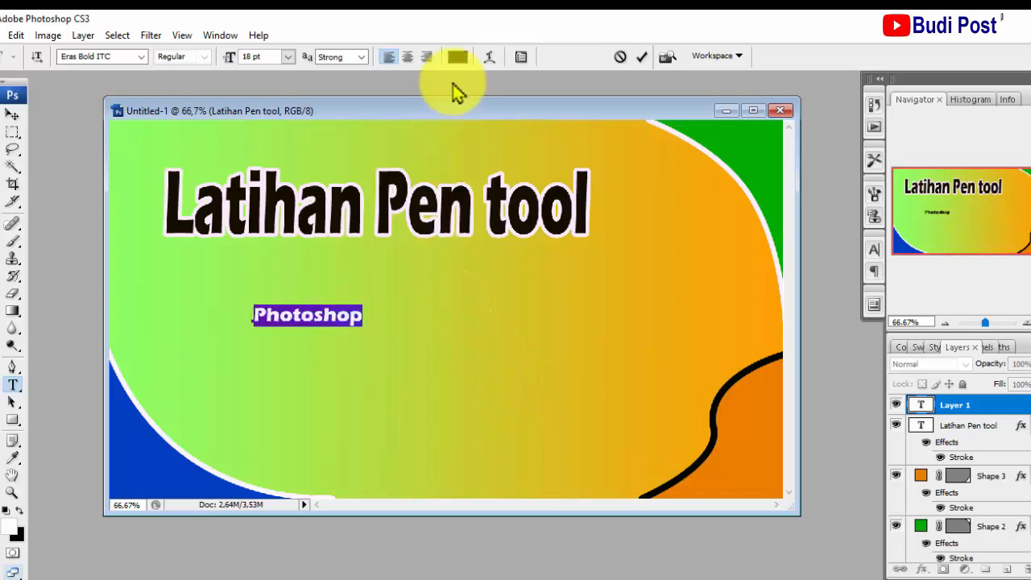
{"action": "left_click", "coordinate": [457, 58]}
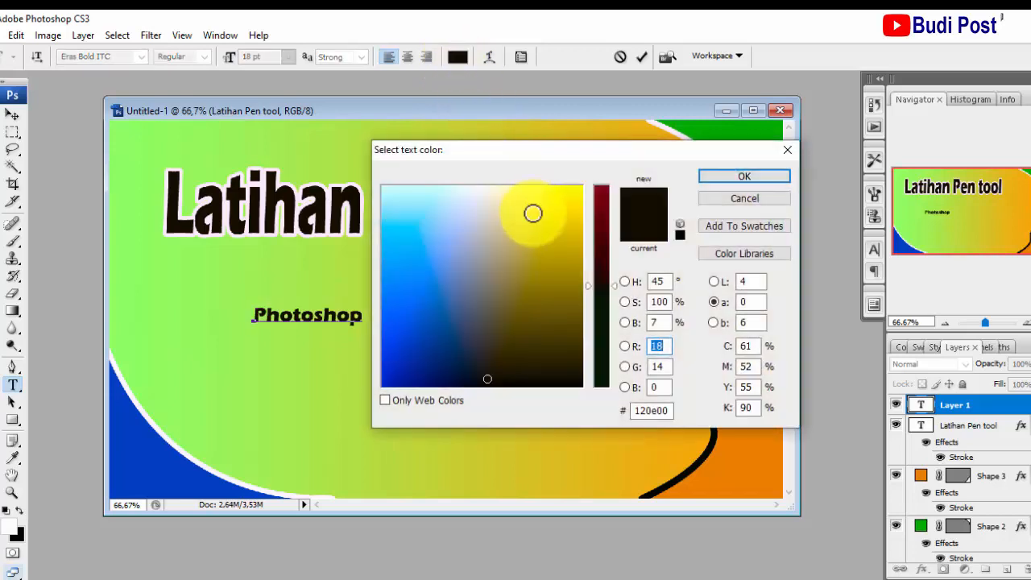
{"action": "left_click", "coordinate": [550, 198]}
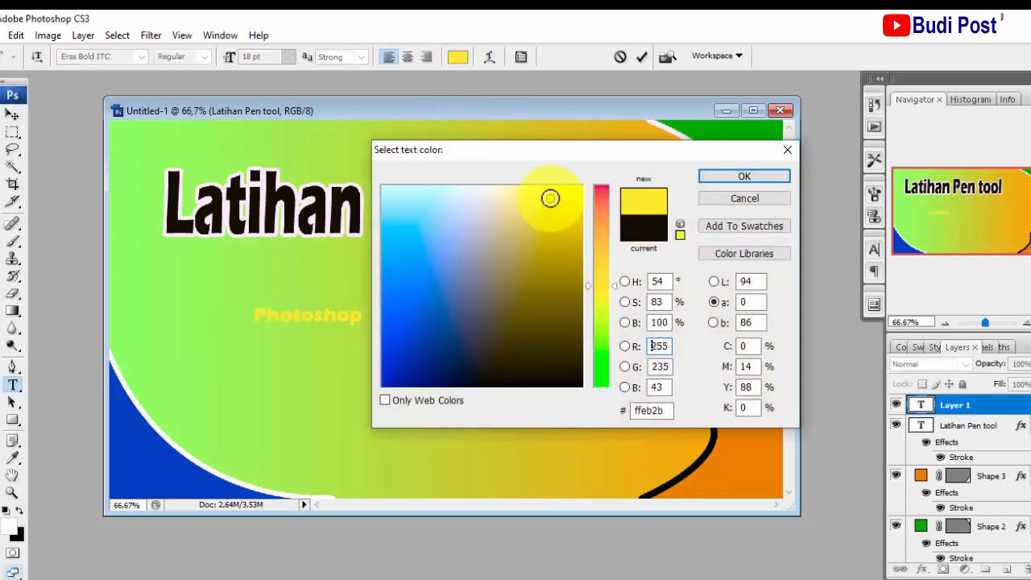
{"action": "left_click", "coordinate": [739, 177]}
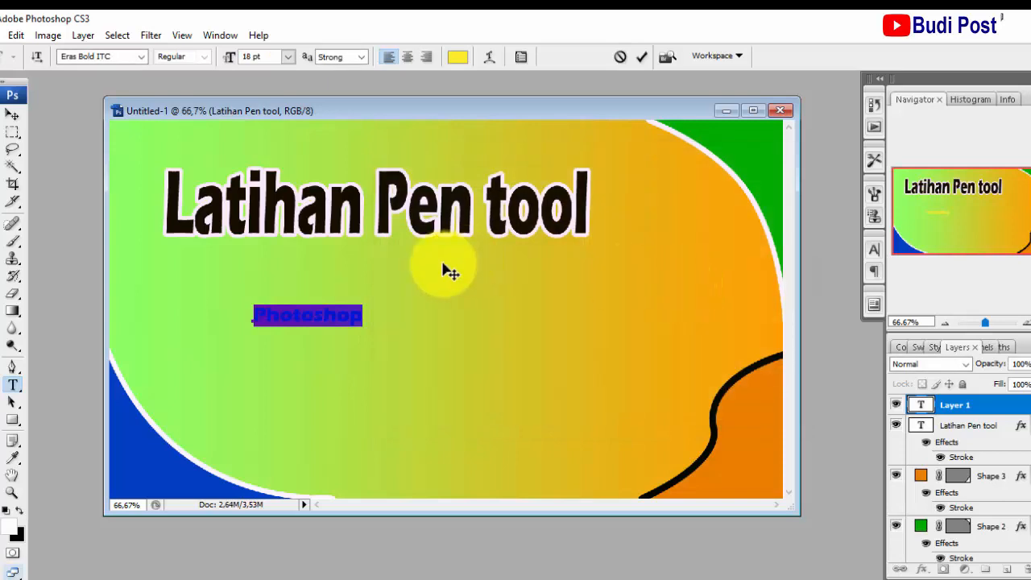
Commit the "Photoshop" text and enlarge it with Free Transform to about 473% width and 613% height beneath the title
{"action": "key", "text": "ctrl+t"}
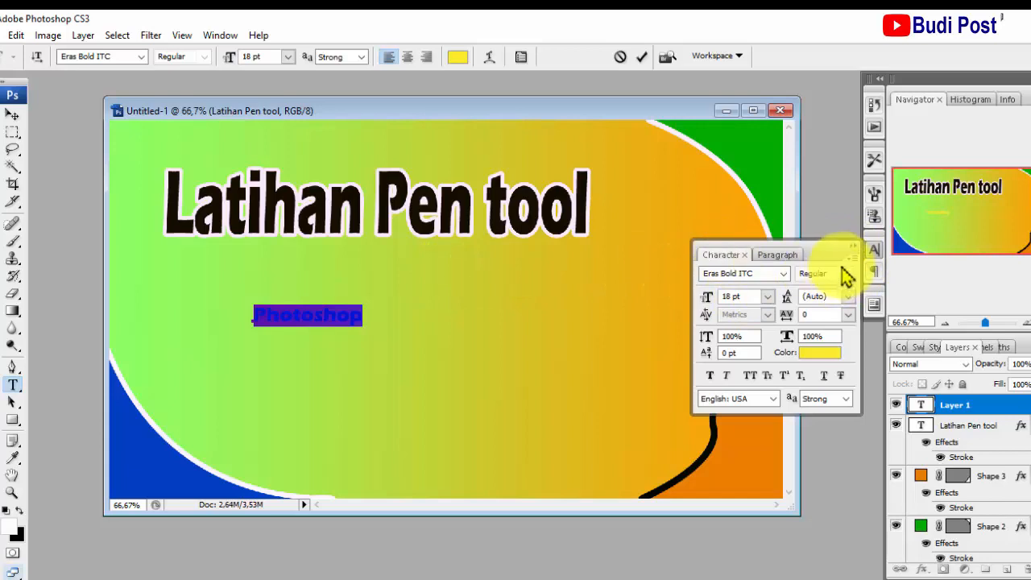
{"action": "left_click", "coordinate": [854, 245]}
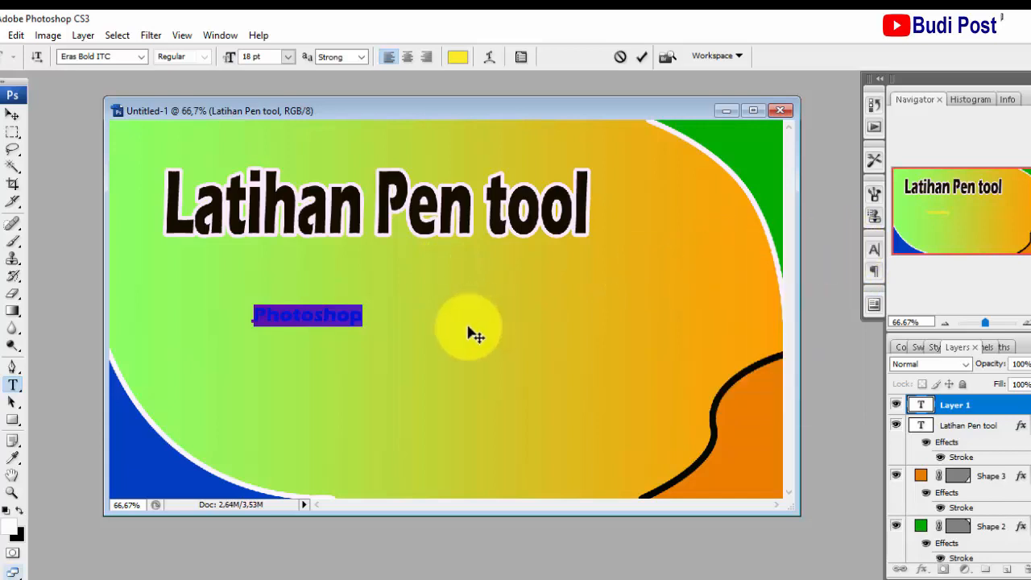
{"action": "left_click", "coordinate": [12, 116]}
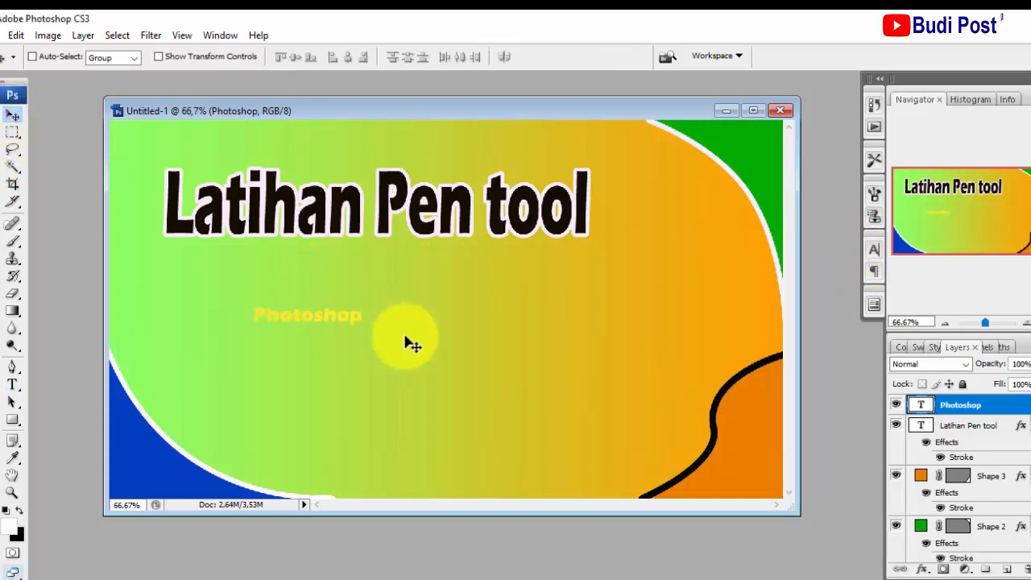
{"action": "key", "text": "ctrl+t"}
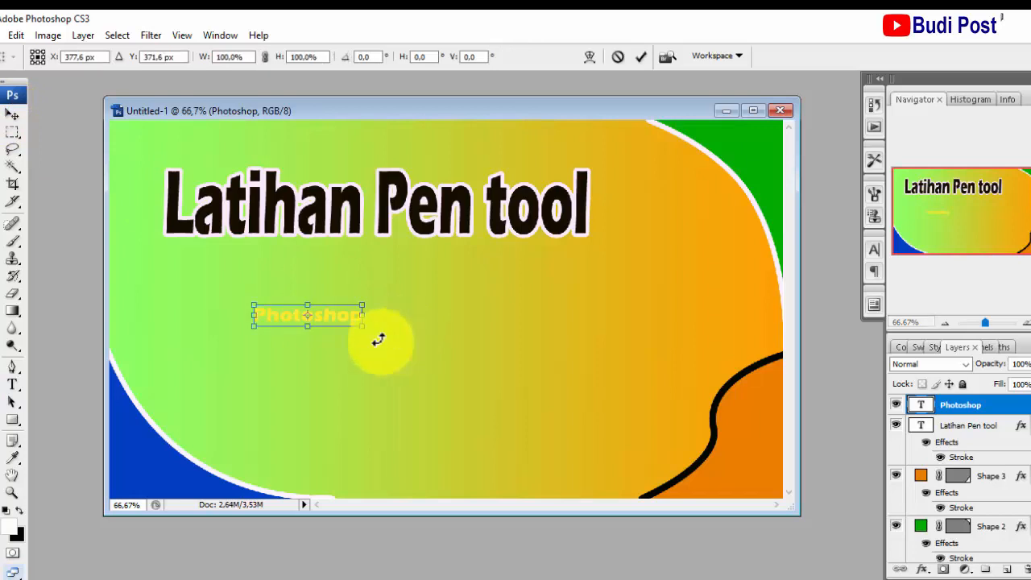
{"action": "left_click_drag", "start_coordinate": [364, 326], "coordinate": [689, 388]}
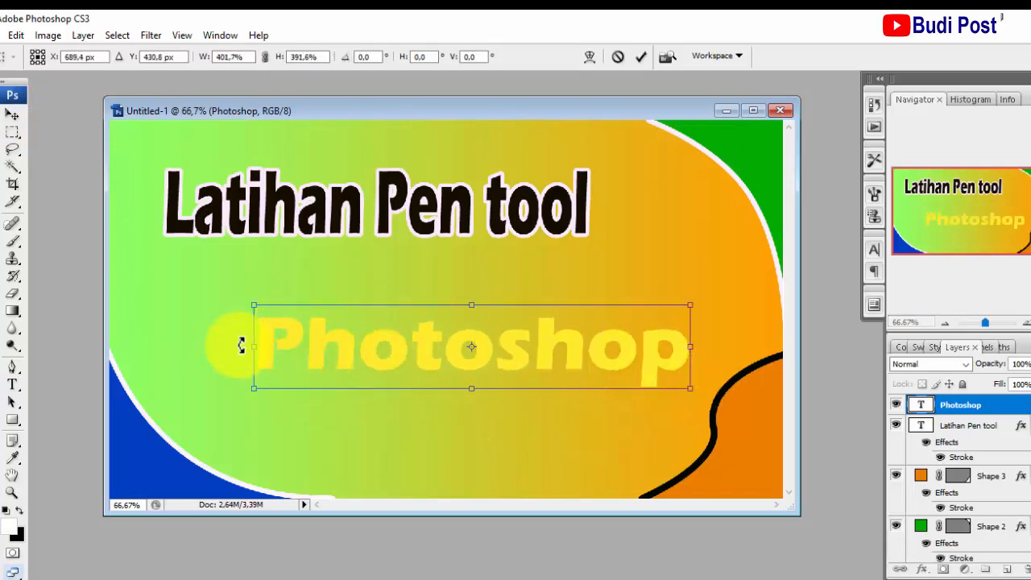
{"action": "left_click_drag", "start_coordinate": [253, 346], "coordinate": [175, 346]}
{"action": "left_click_drag", "start_coordinate": [433, 306], "coordinate": [436, 259]}
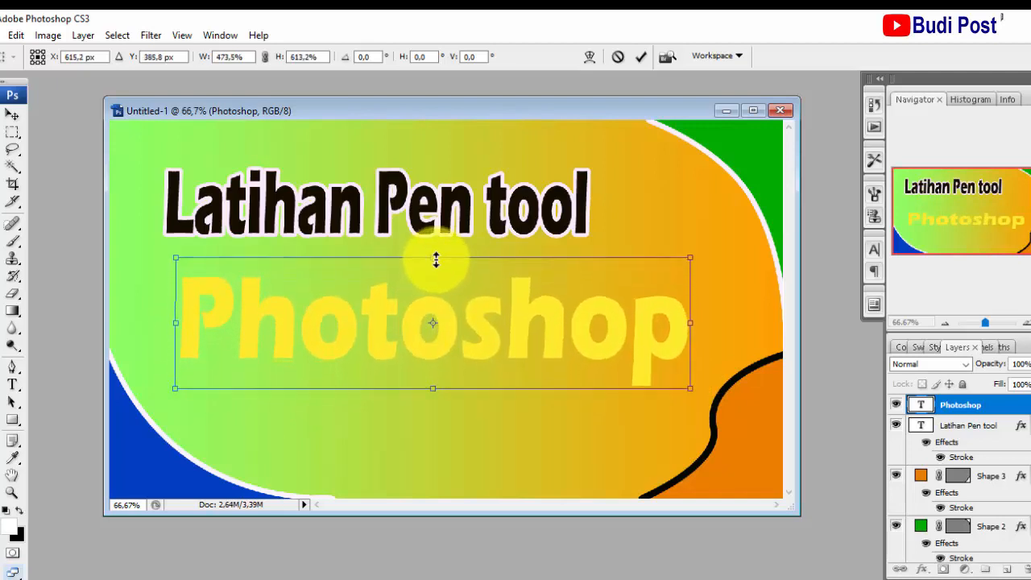
{"action": "key", "text": "Return"}
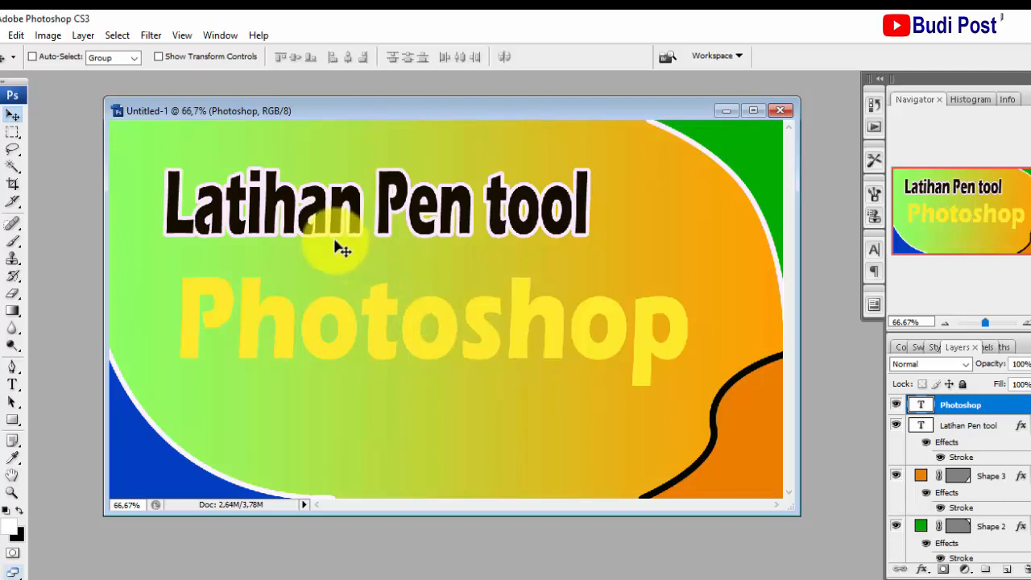
Add a Stroke layer style to the "Photoshop" text with dark blue colour 0000b7 and a size of 6 px
{"action": "left_click", "coordinate": [87, 38]}
{"action": "mouse_move", "coordinate": [240, 121]}
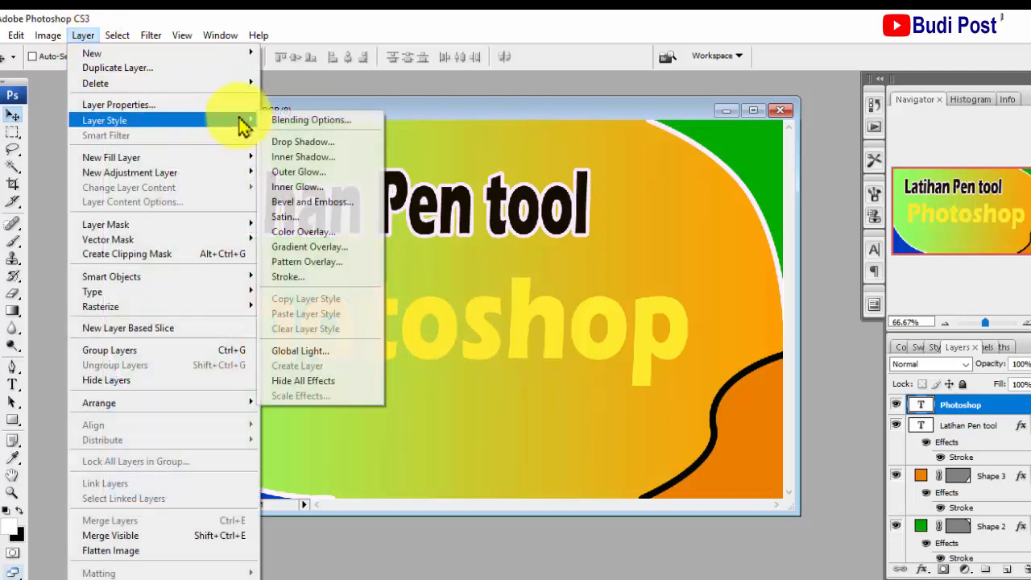
{"action": "left_click", "coordinate": [361, 278]}
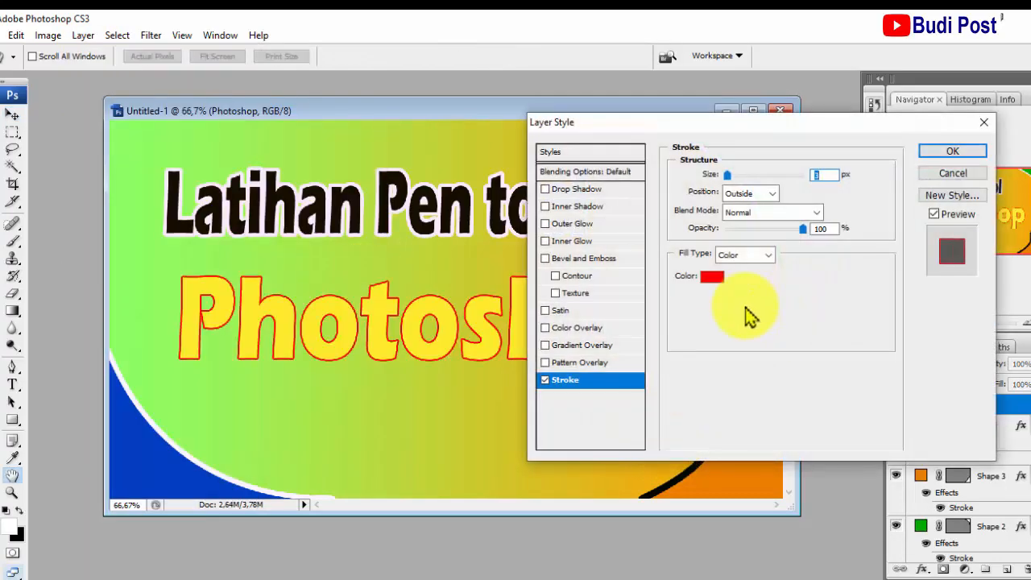
{"action": "left_click", "coordinate": [714, 278]}
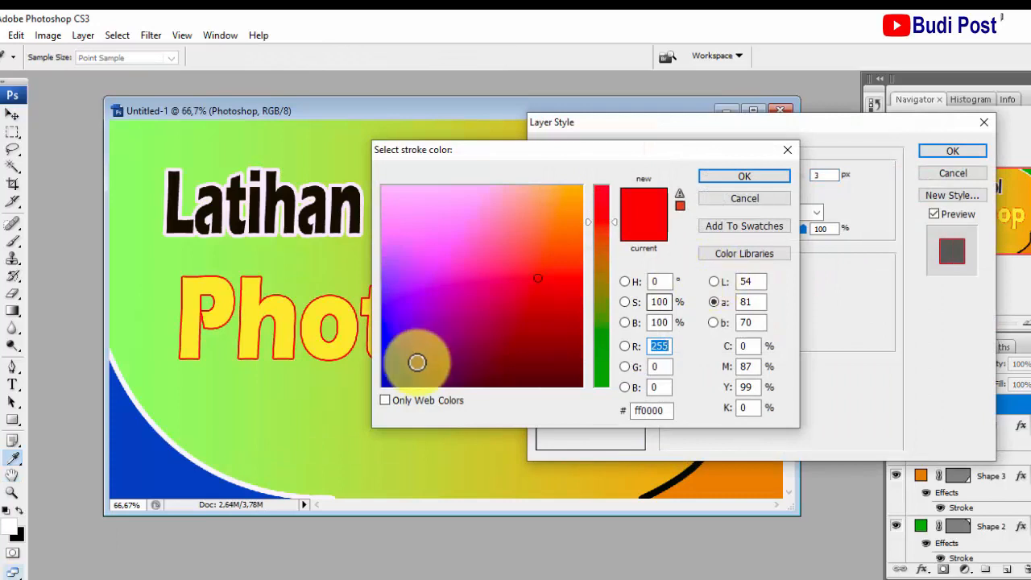
{"action": "left_click", "coordinate": [393, 378]}
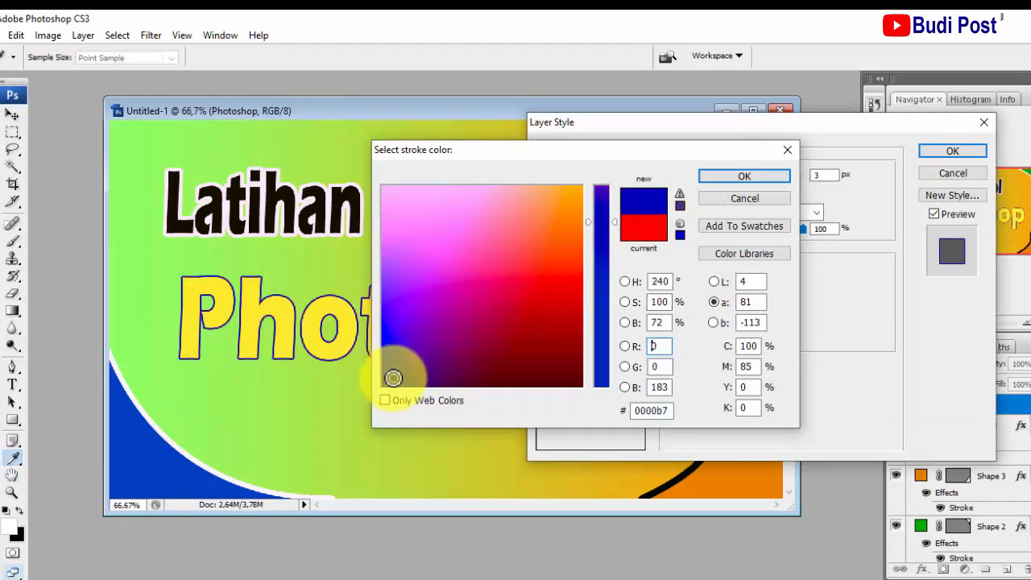
{"action": "left_click", "coordinate": [773, 178]}
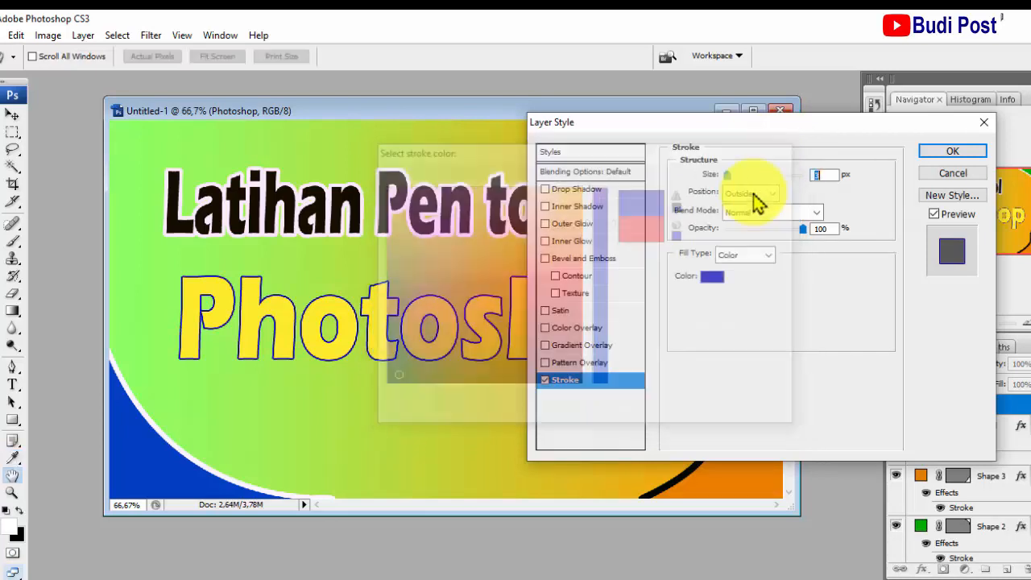
{"action": "left_click", "coordinate": [728, 176]}
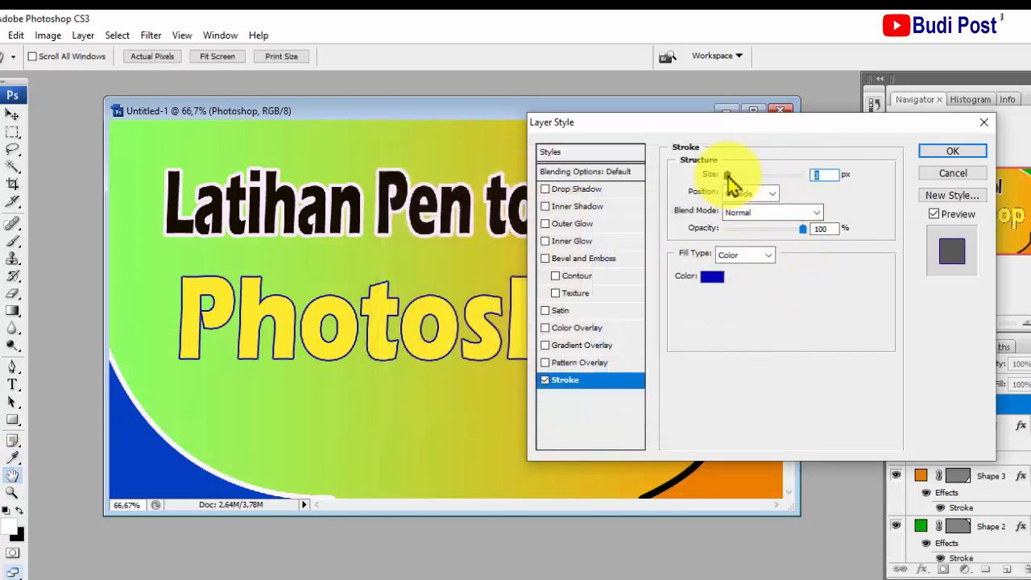
{"action": "left_click_drag", "start_coordinate": [728, 176], "coordinate": [730, 176]}
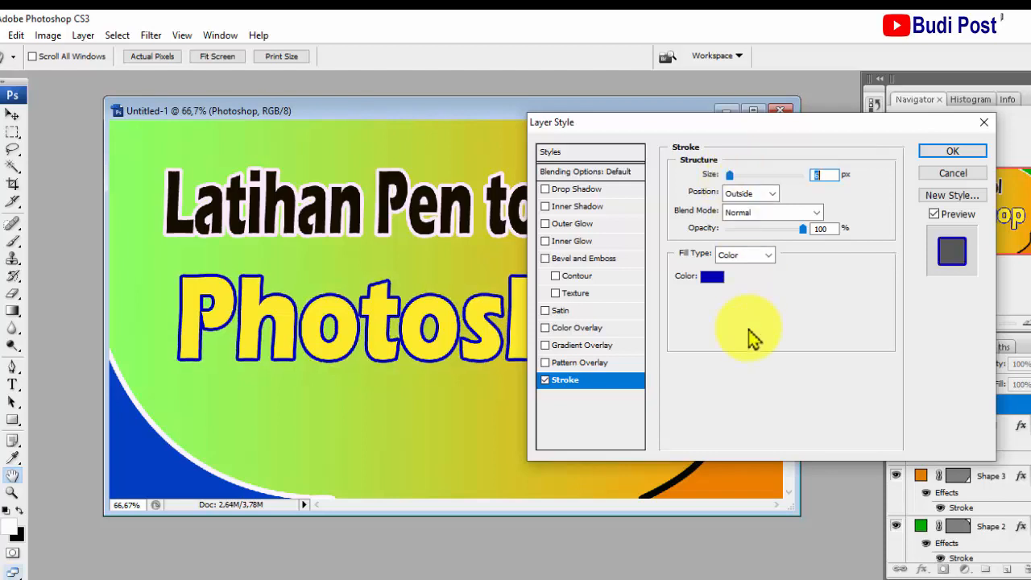
Set the "Photoshop" text's stroke colour to near-black 001300 and apply the style
{"action": "left_click", "coordinate": [713, 277]}
{"action": "left_click", "coordinate": [560, 377]}
{"action": "left_click_drag", "start_coordinate": [604, 387], "coordinate": [610, 376]}
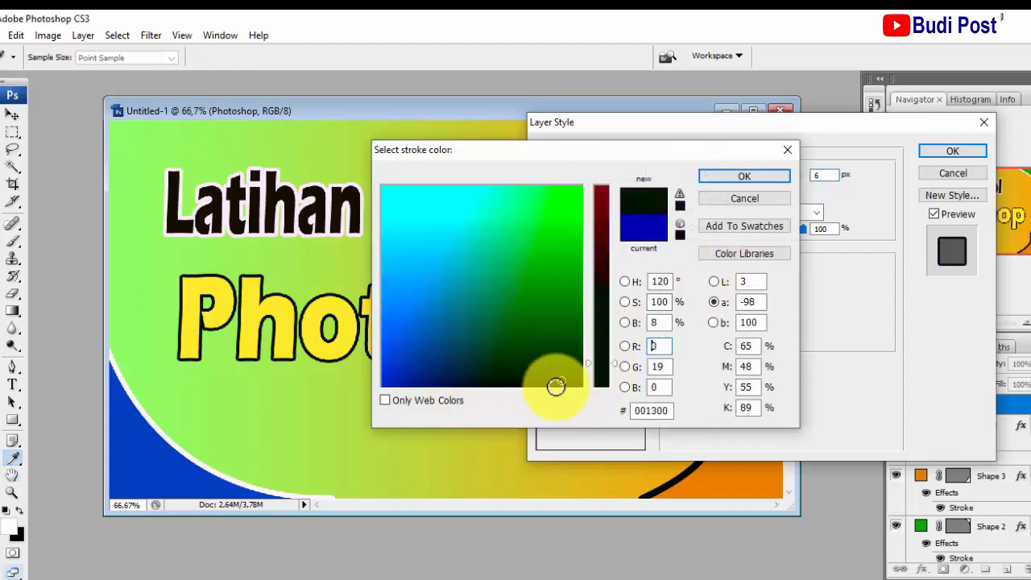
{"action": "left_click", "coordinate": [747, 177]}
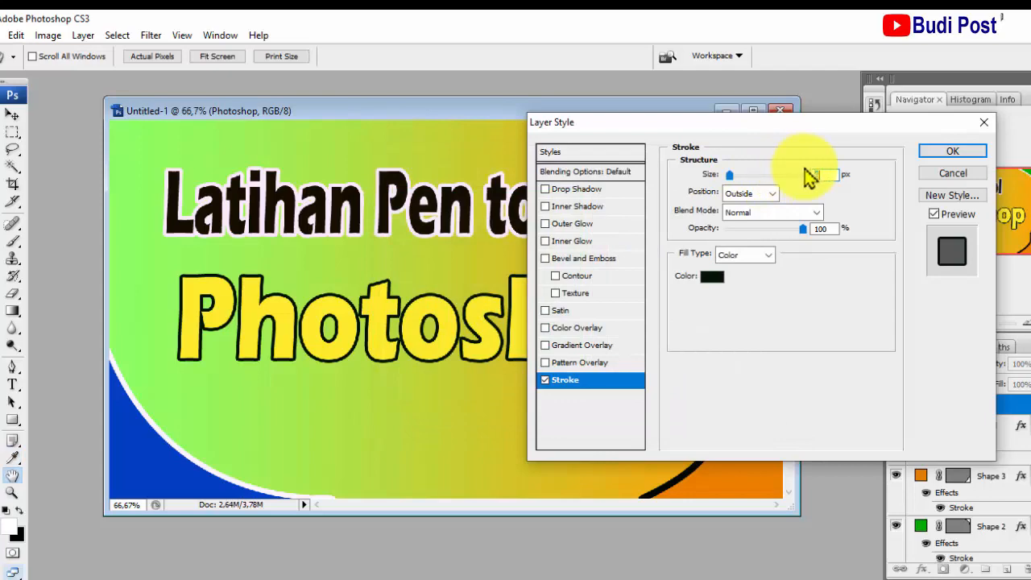
{"action": "left_click", "coordinate": [942, 151]}
{"action": "mouse_move", "coordinate": [460, 109]}
{"action": "left_mouse_down"}
{"action": "mouse_move", "coordinate": [489, 107]}
{"action": "mouse_move", "coordinate": [452, 108]}
{"action": "mouse_move", "coordinate": [453, 95]}
{"action": "left_mouse_up"}
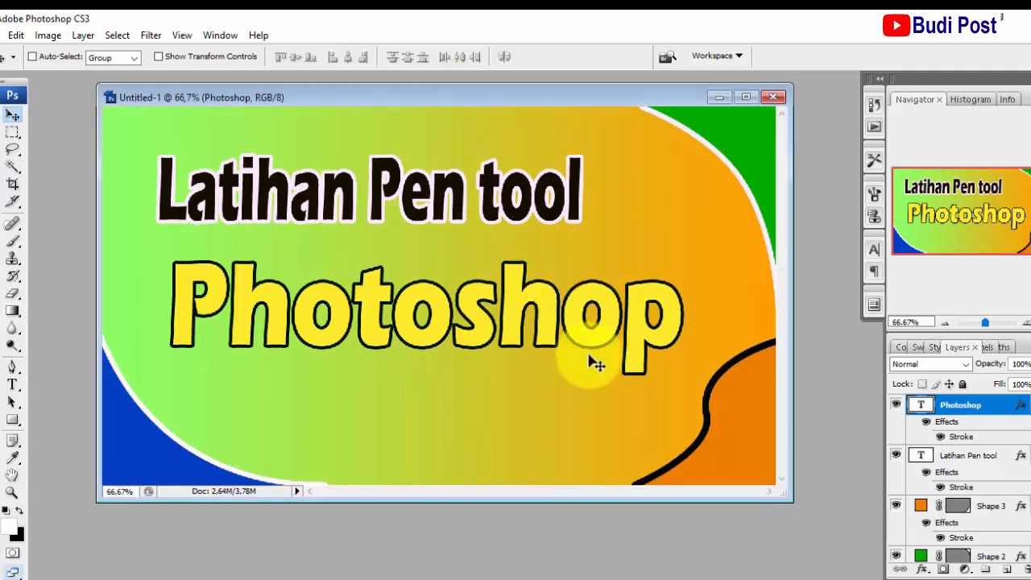